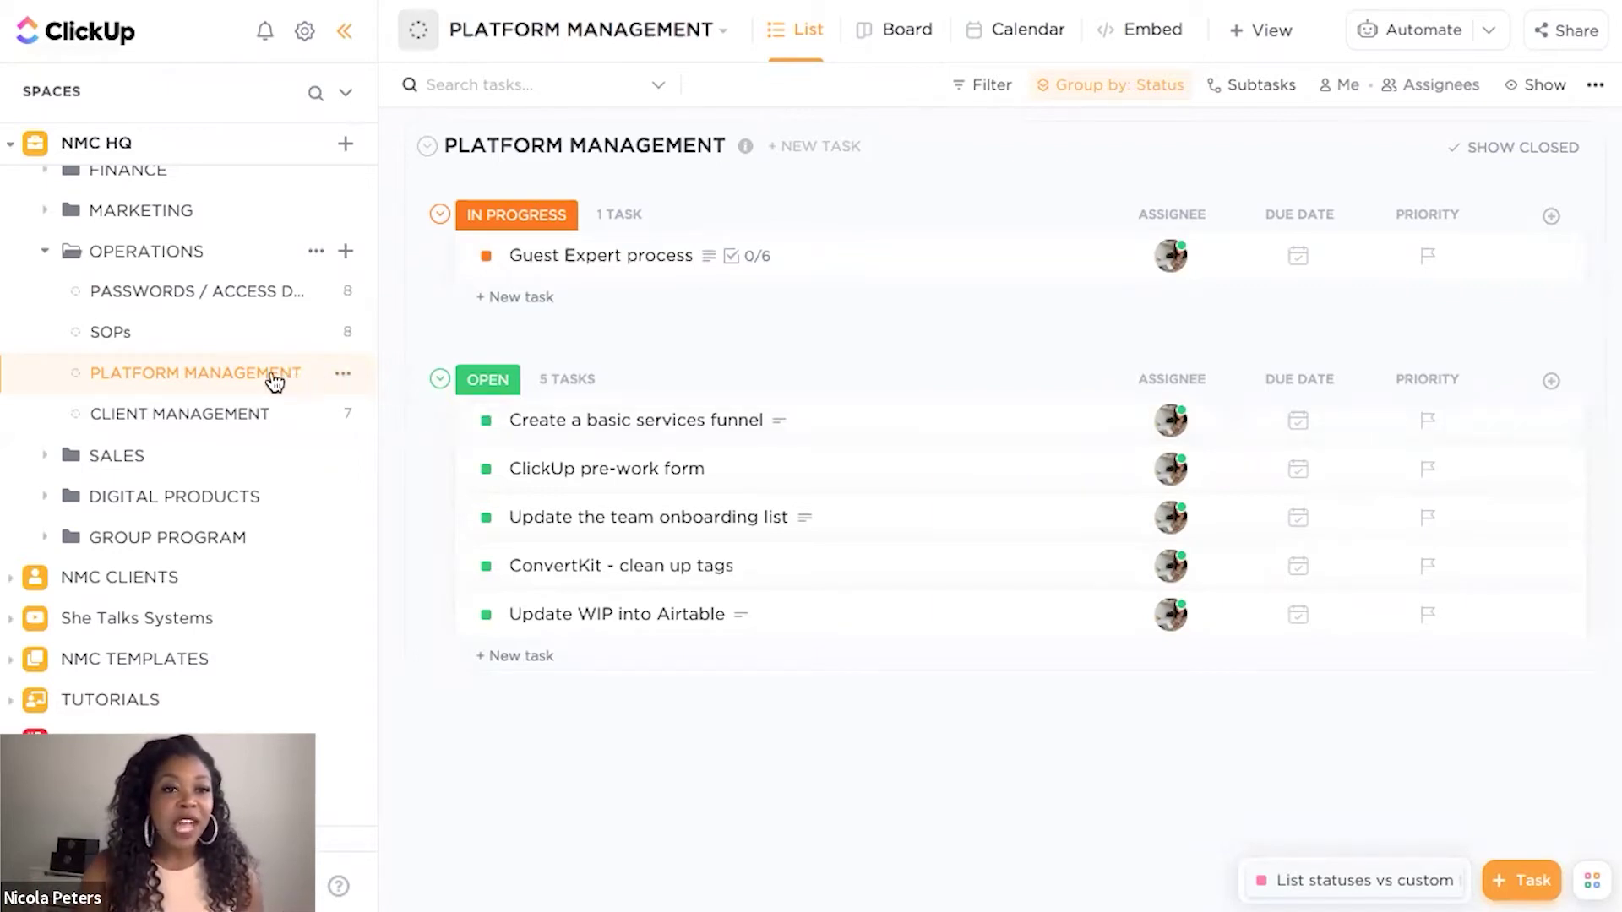
Step: Open the options menu for the Platform Management list in the sidebar
left_click(343, 375)
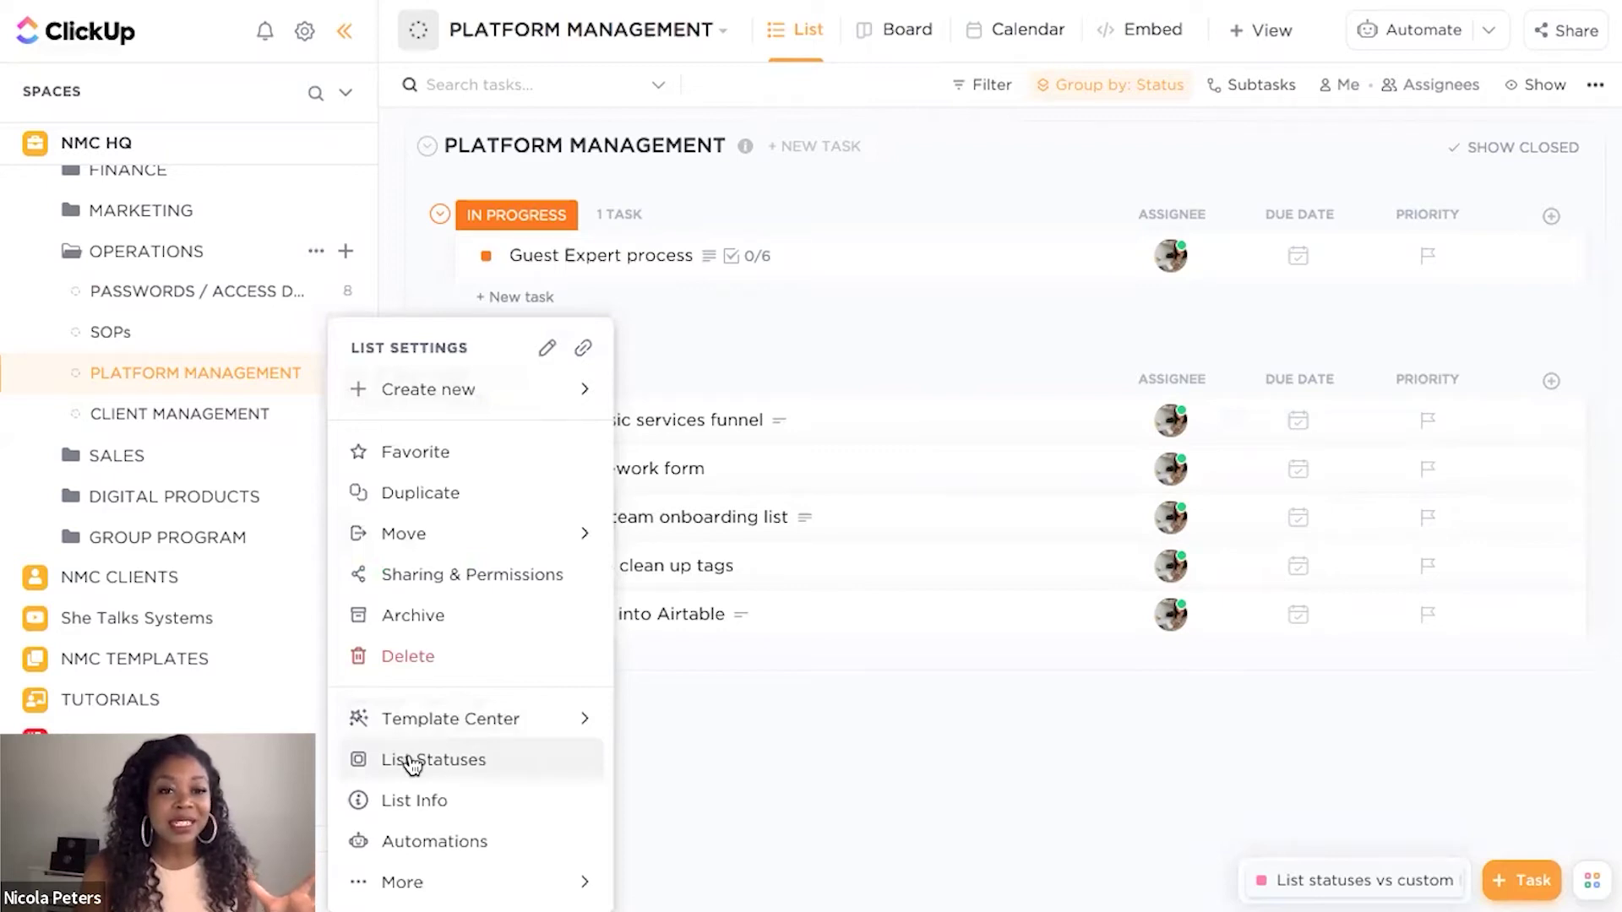
Step: Apply the Client Tasks status template in List Statuses and save it
left_click(412, 761)
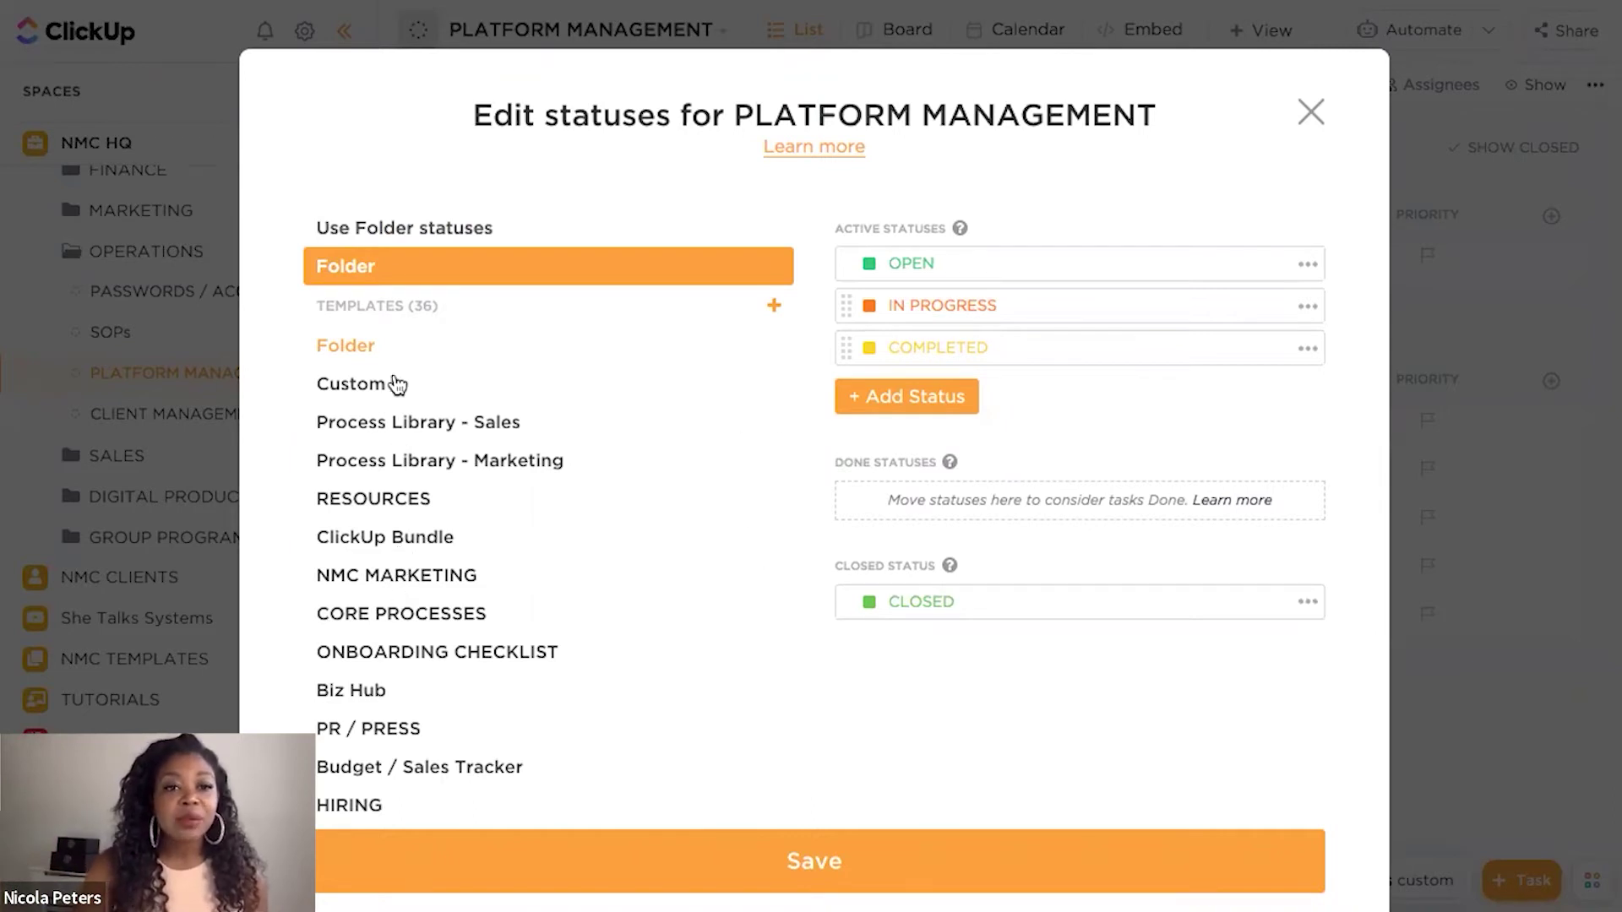
scroll(397, 545, "down", 1)
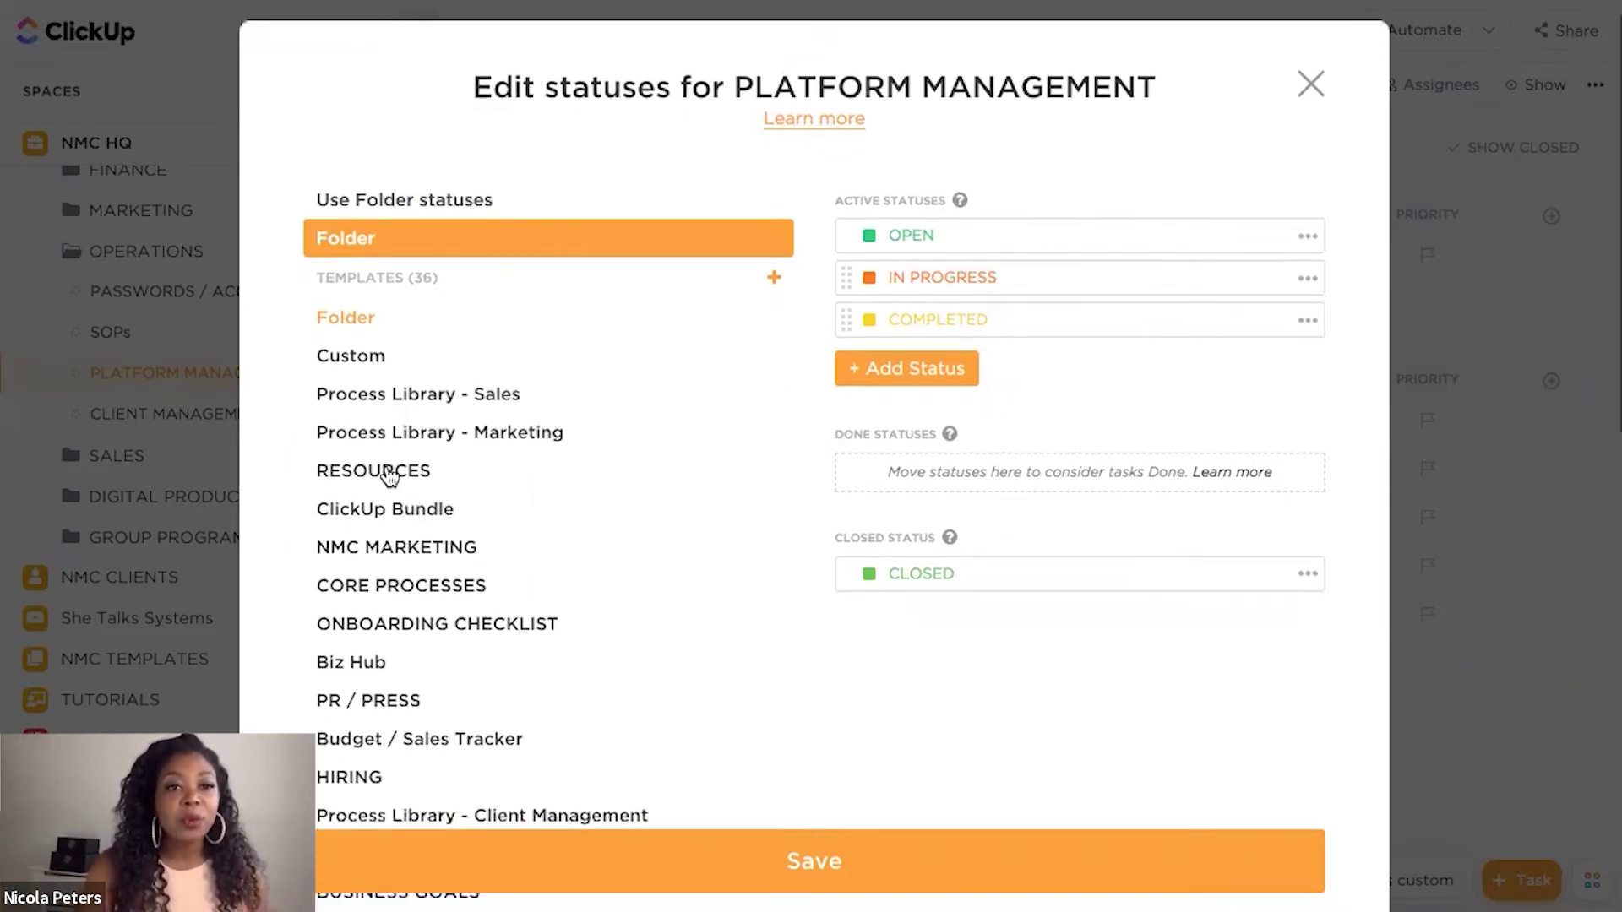
scroll(397, 610, "down", 2)
scroll(397, 610, "down", 2)
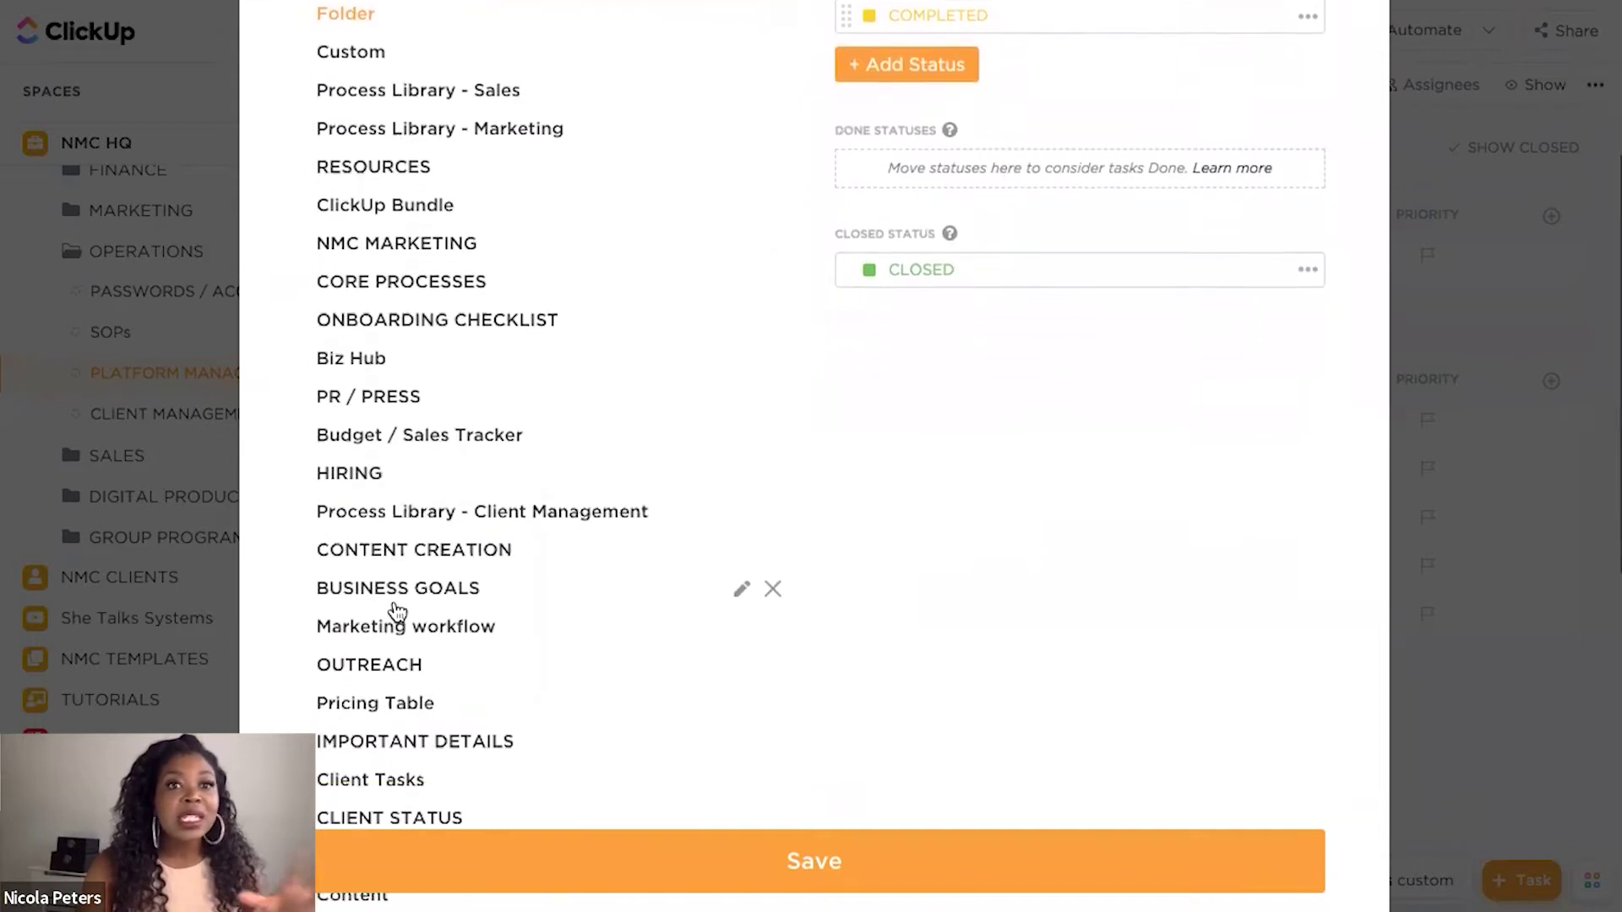
scroll(397, 610, "down", 4)
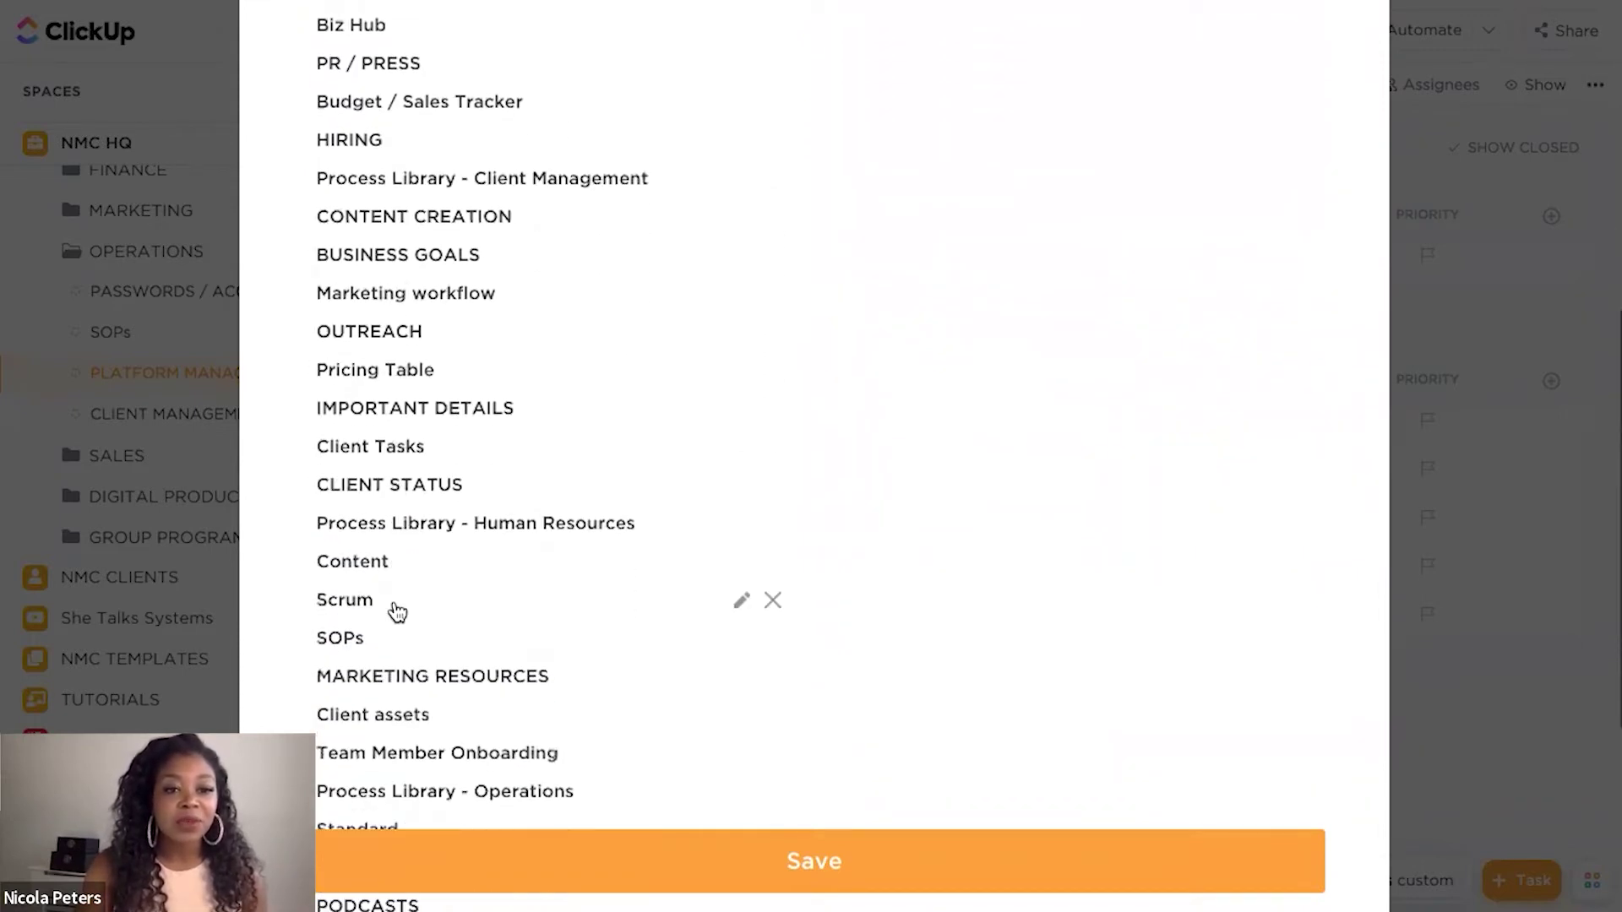
scroll(397, 611, "up", 3)
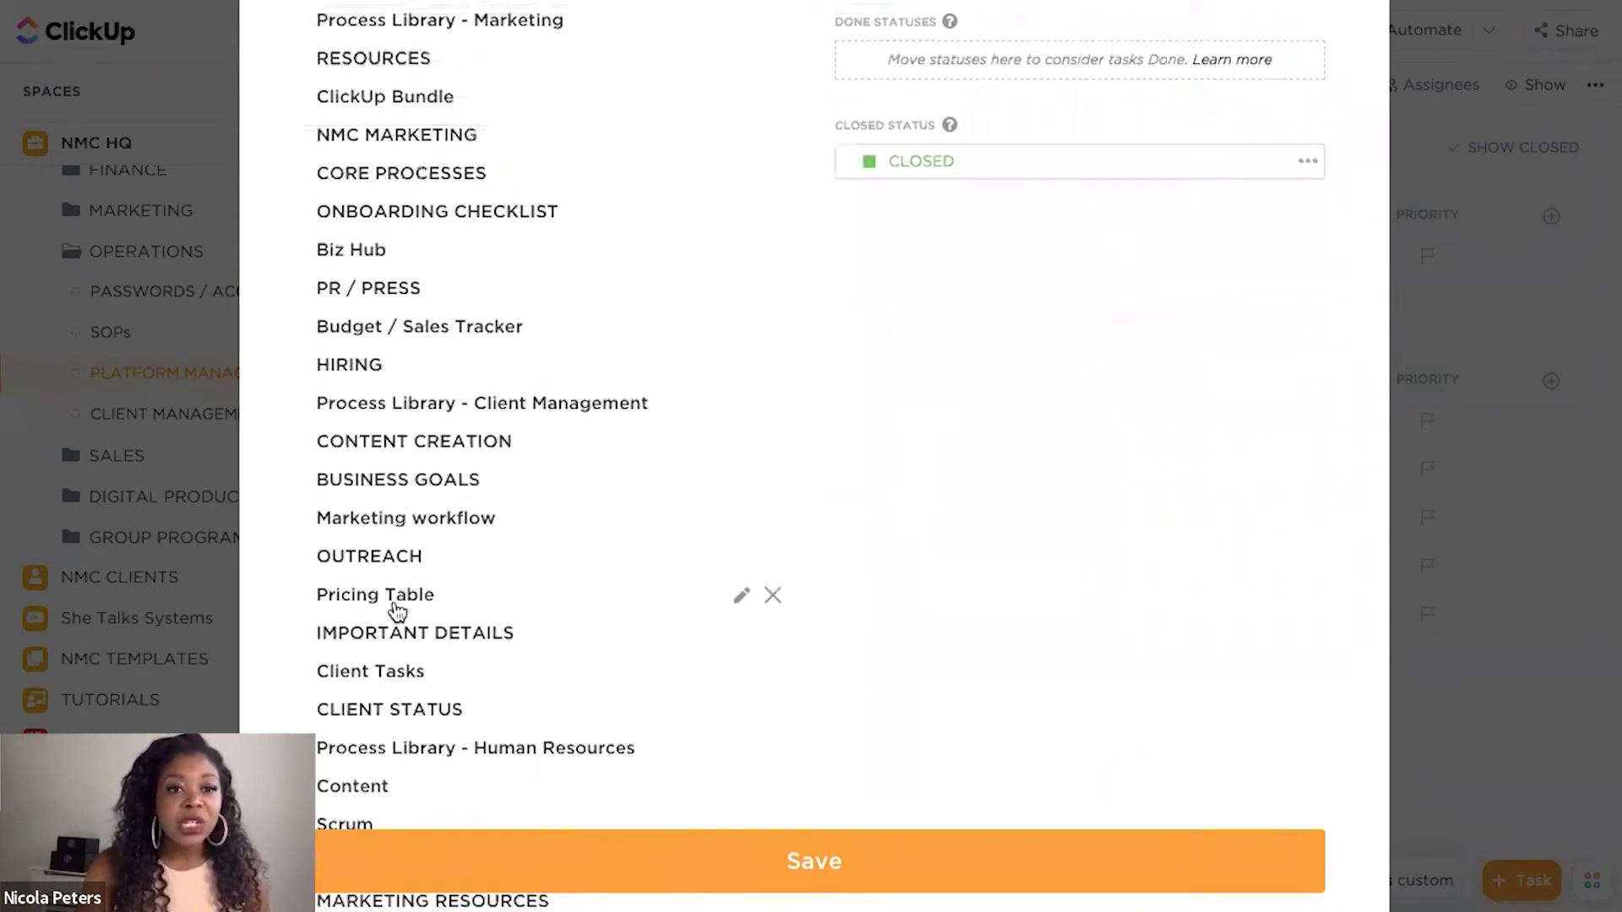
left_click(387, 672)
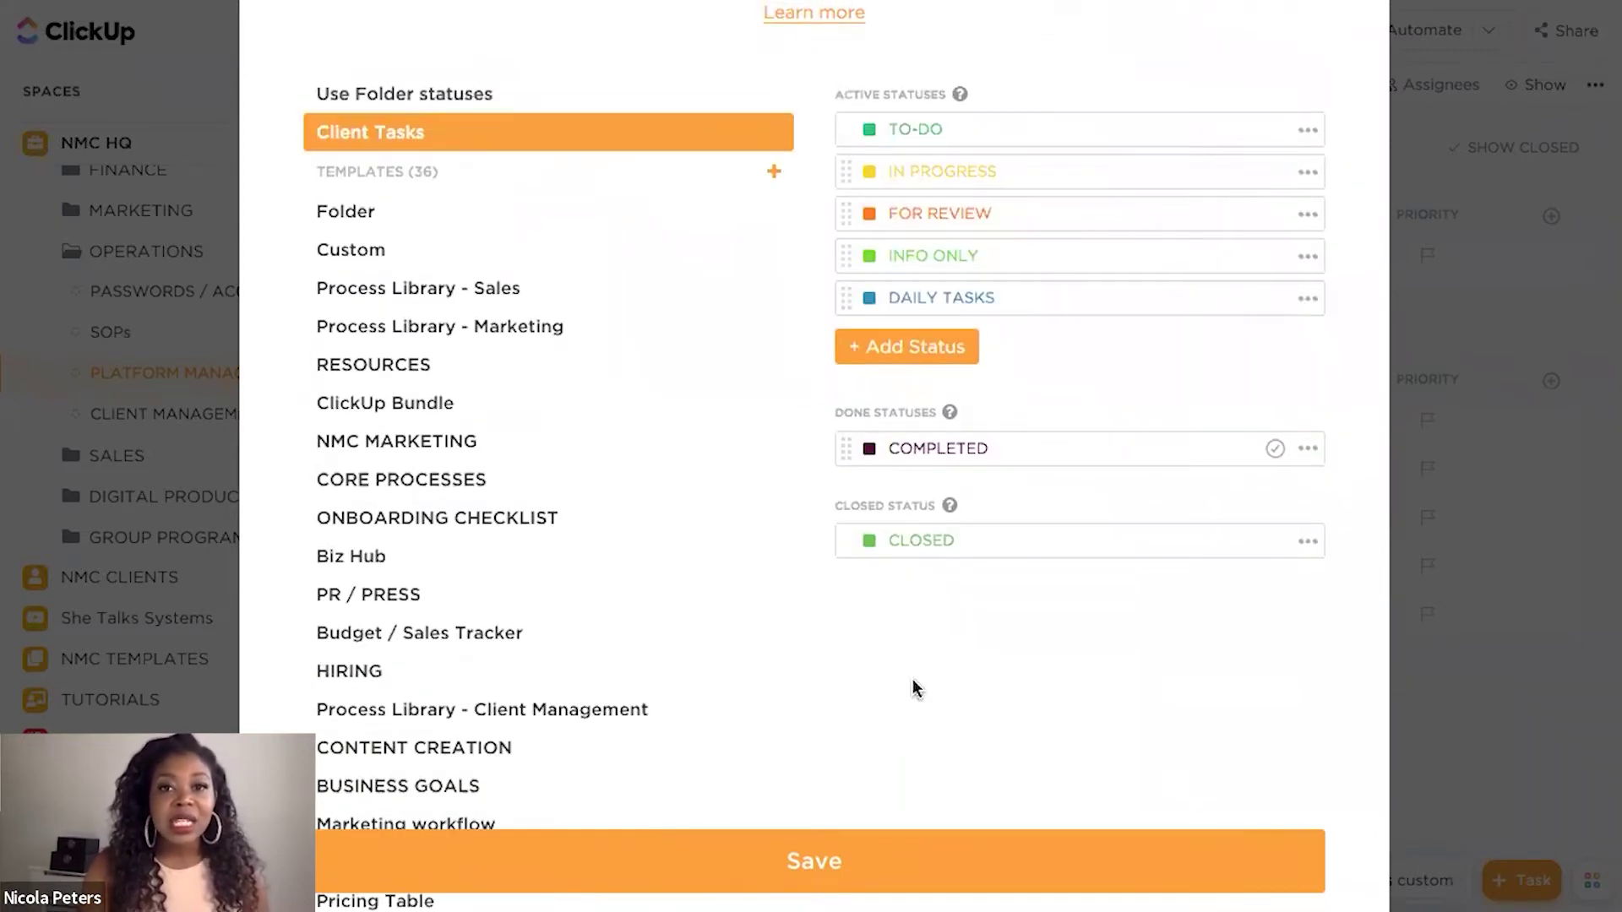
scroll(916, 688, "down", 1)
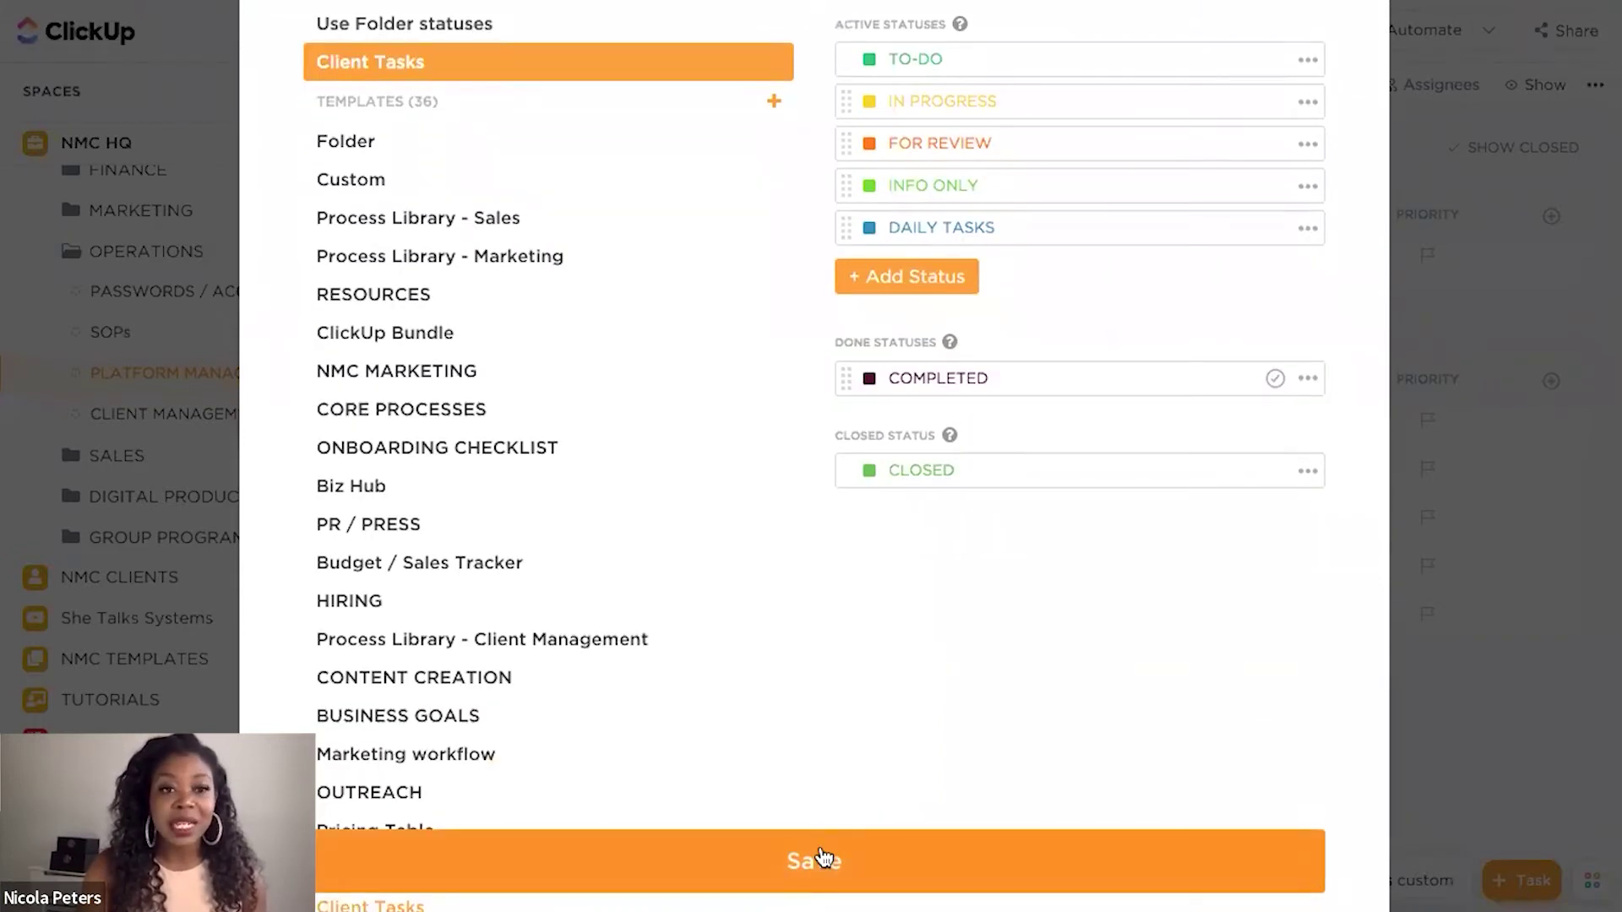
left_click(820, 854)
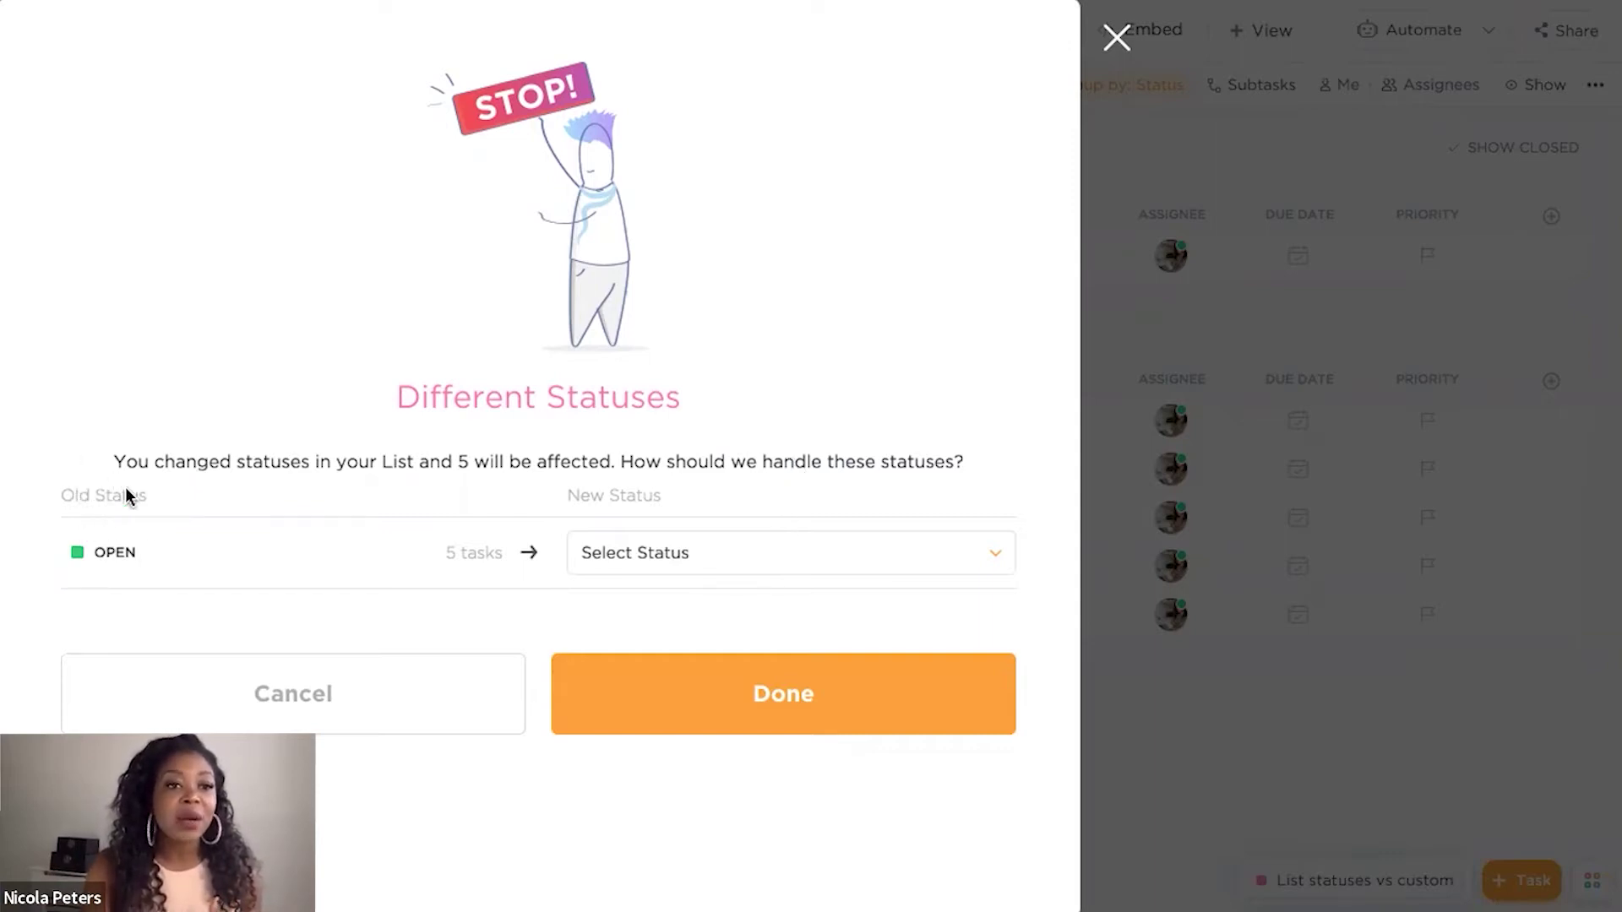
Step: Remap the five OPEN tasks to the TO-DO status and confirm
left_click(772, 558)
left_click(664, 622)
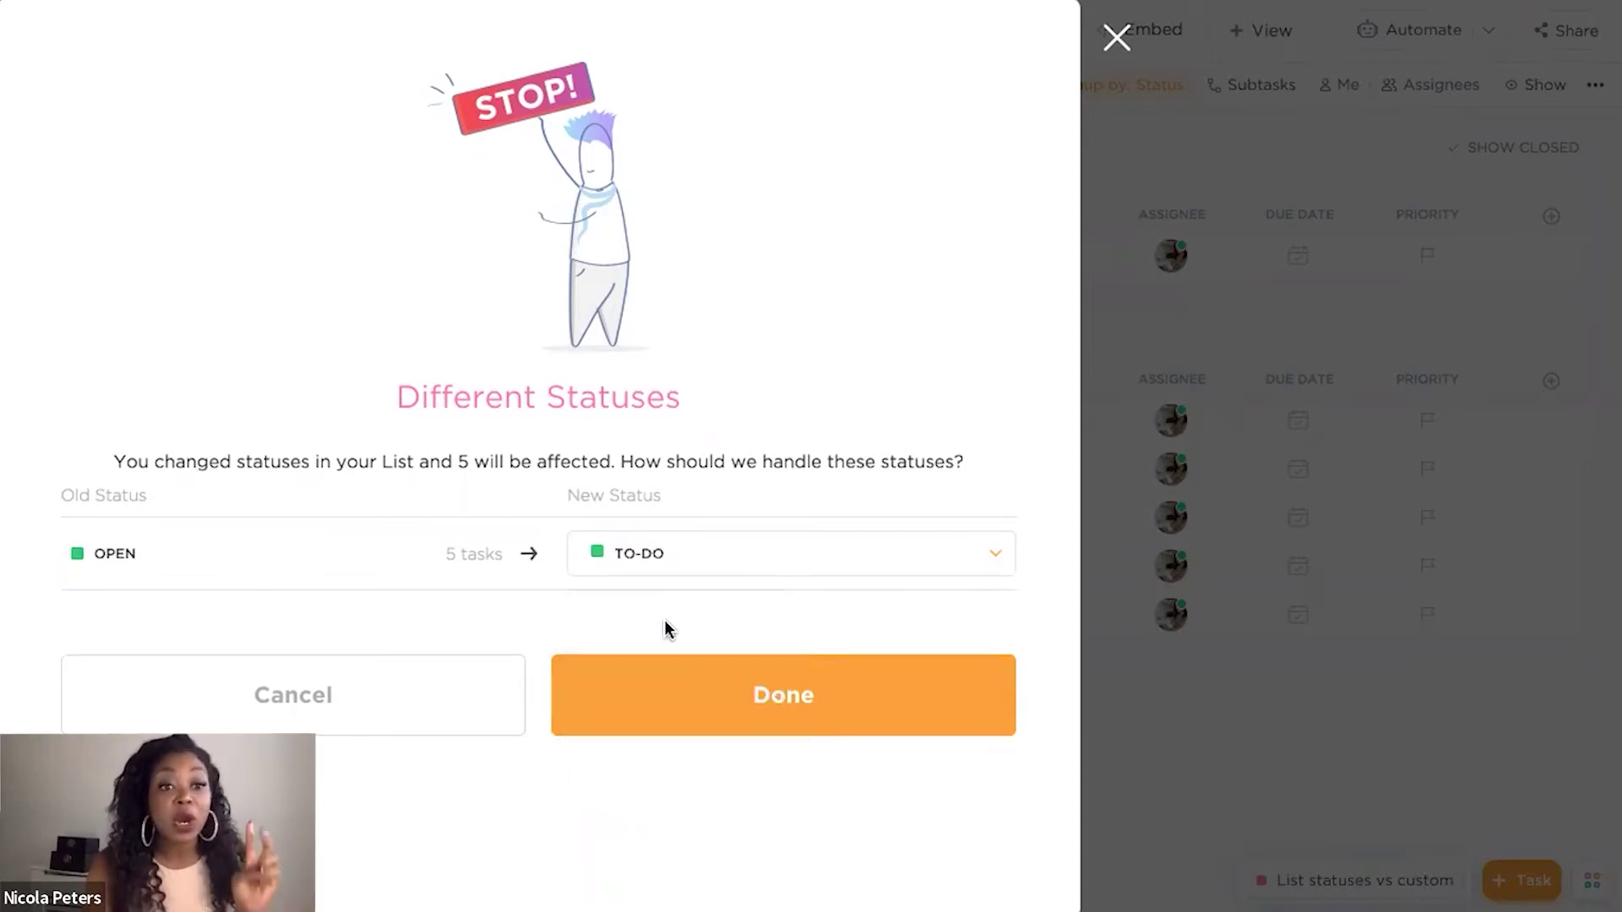
left_click(776, 676)
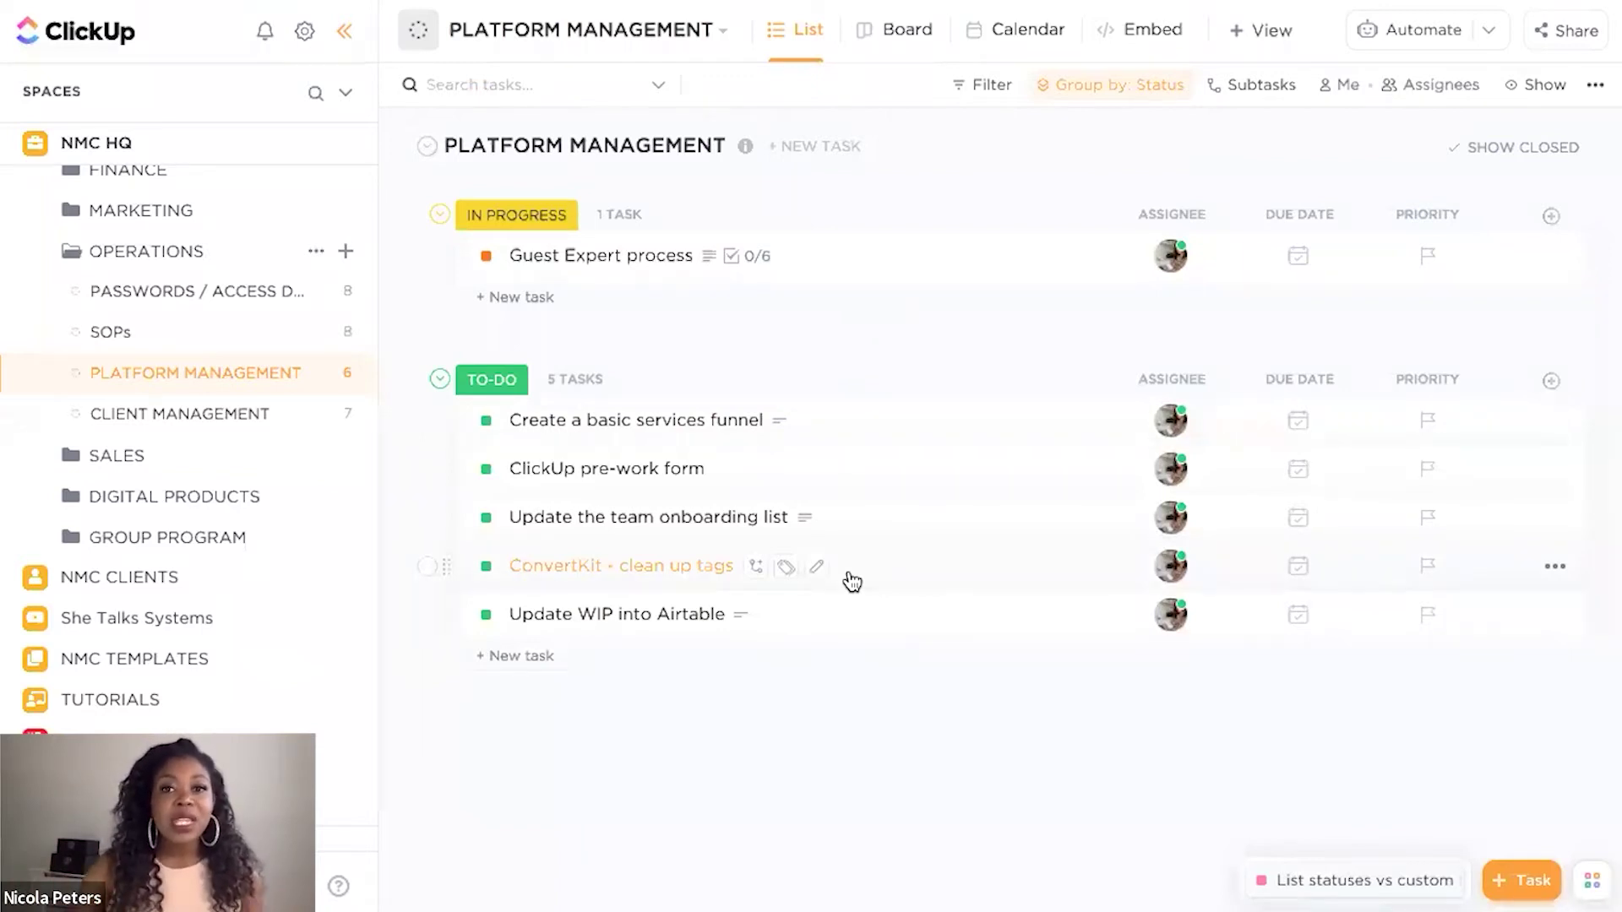
left_click(1089, 93)
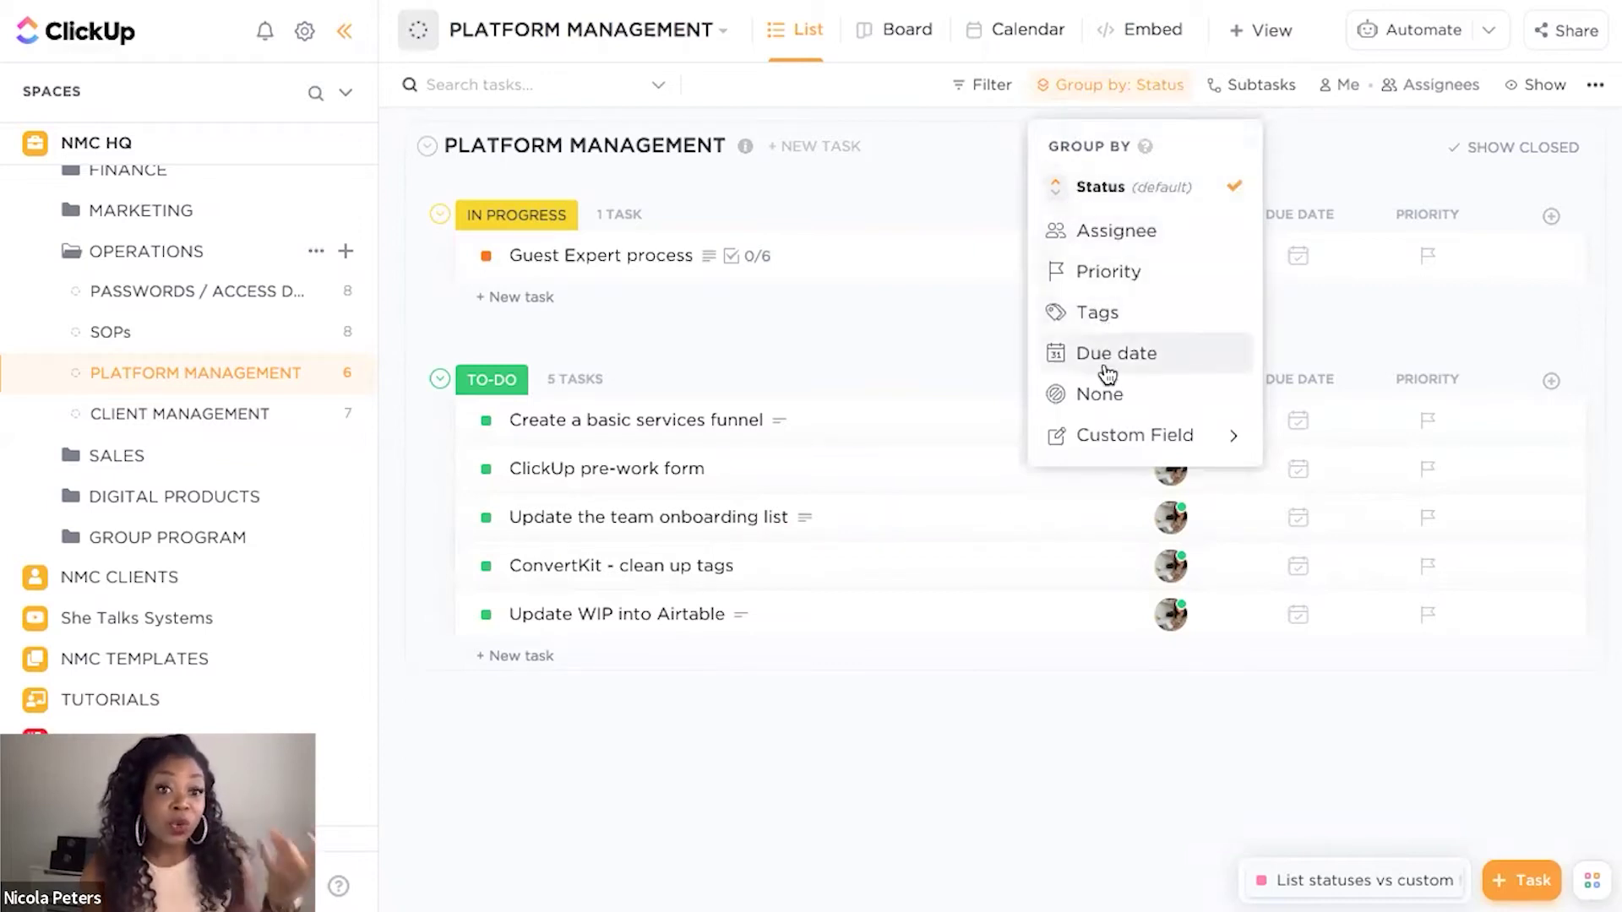
left_click(855, 329)
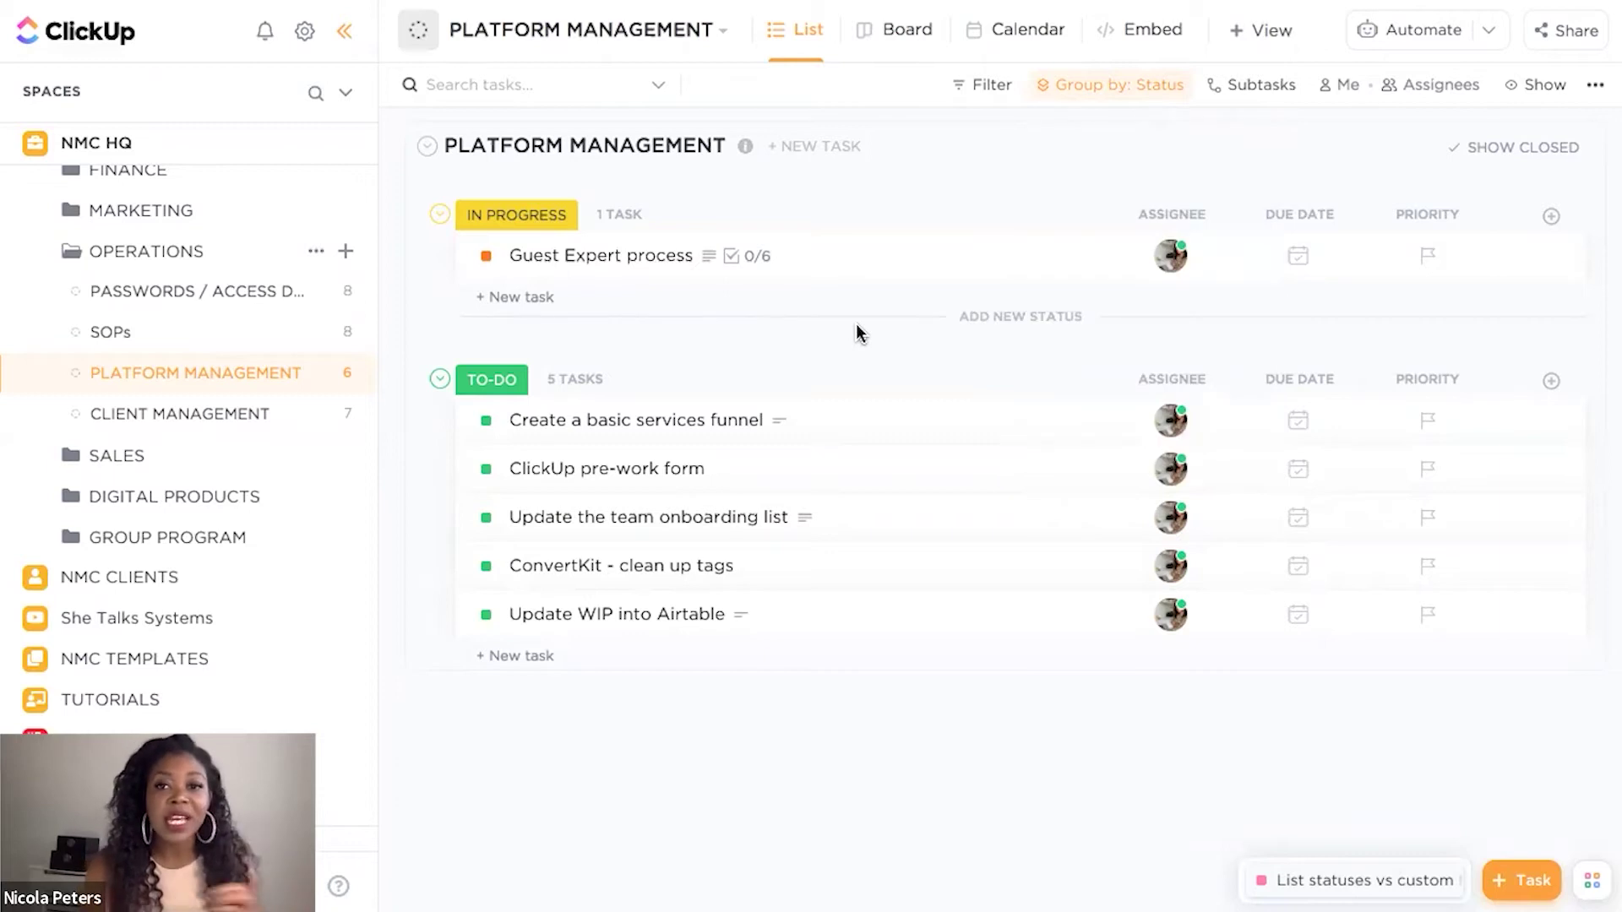
left_click(1548, 222)
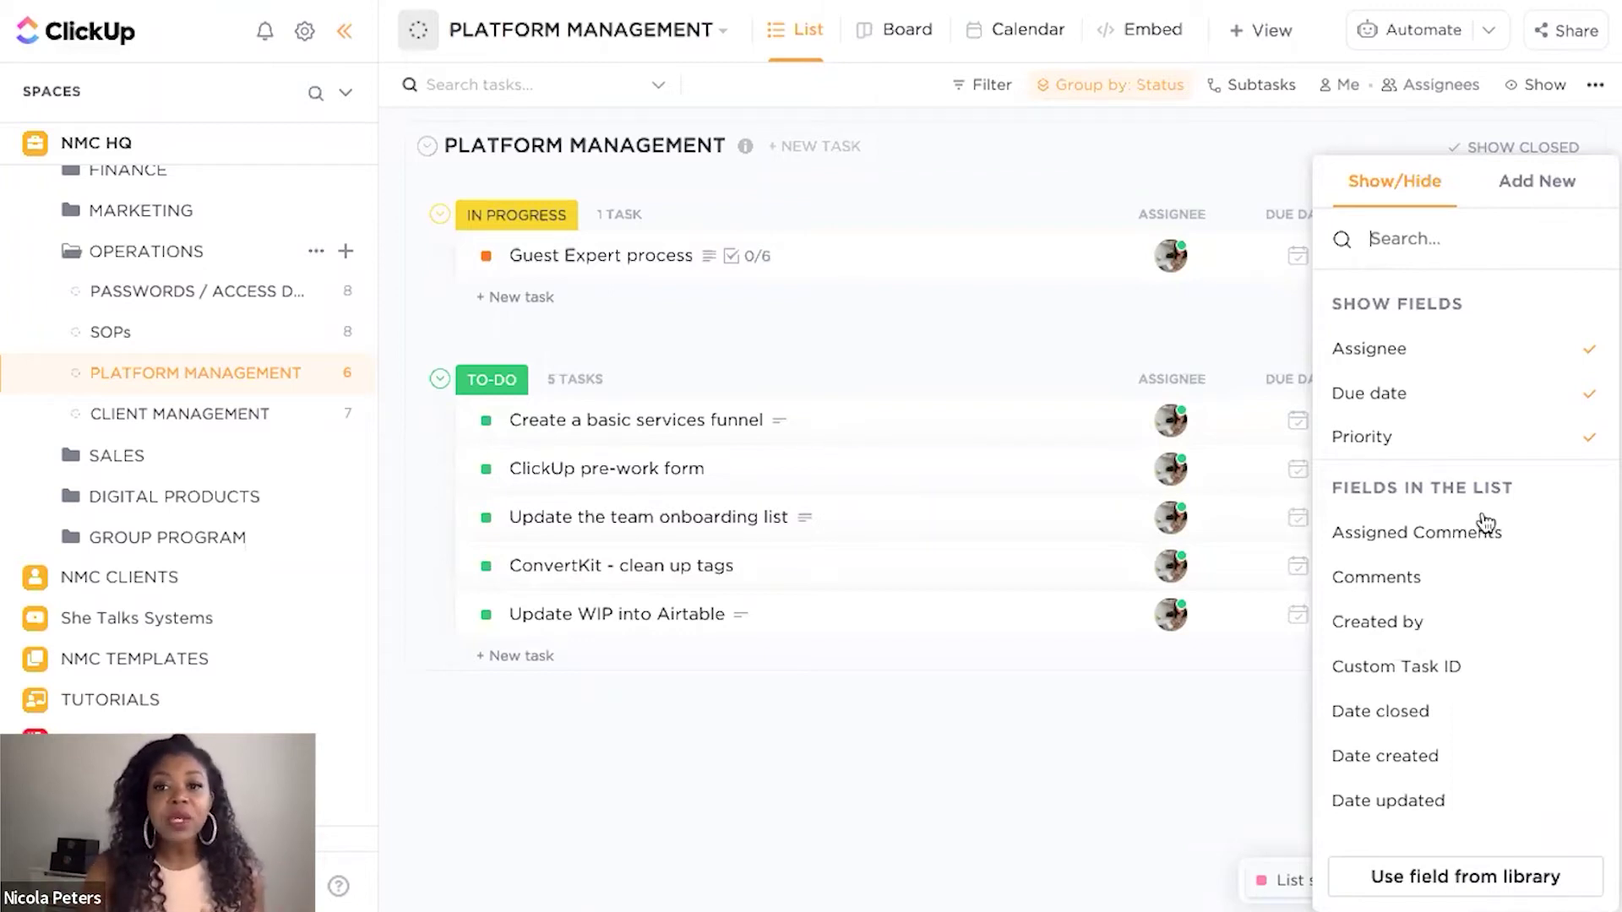
left_click(1453, 876)
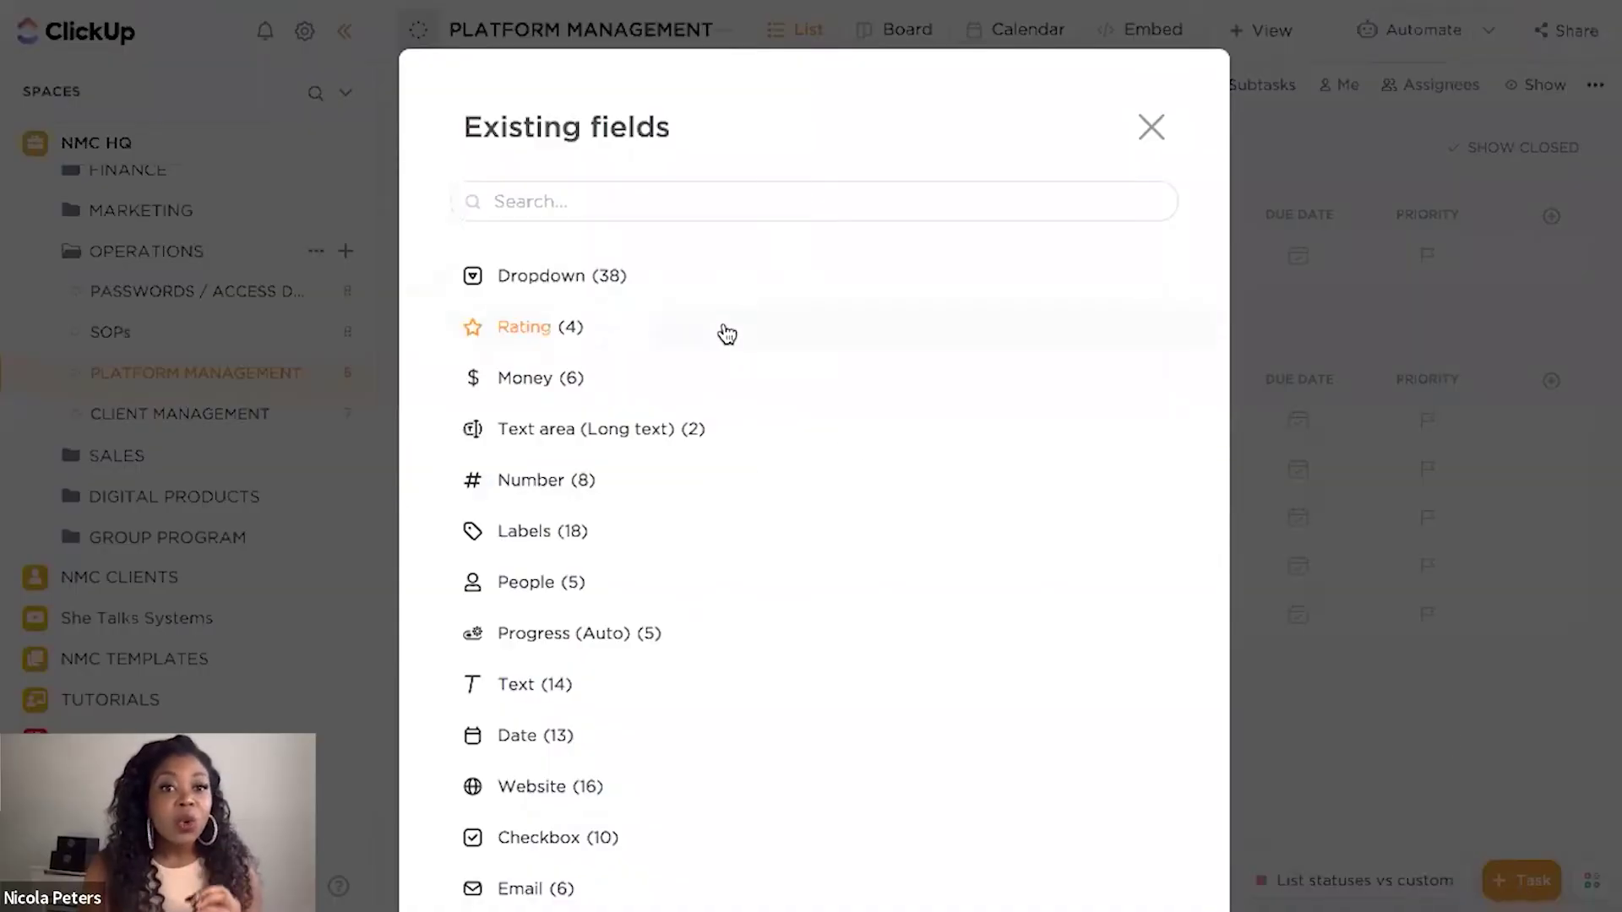
scroll(717, 445, "down", 3)
scroll(724, 448, "down", 2)
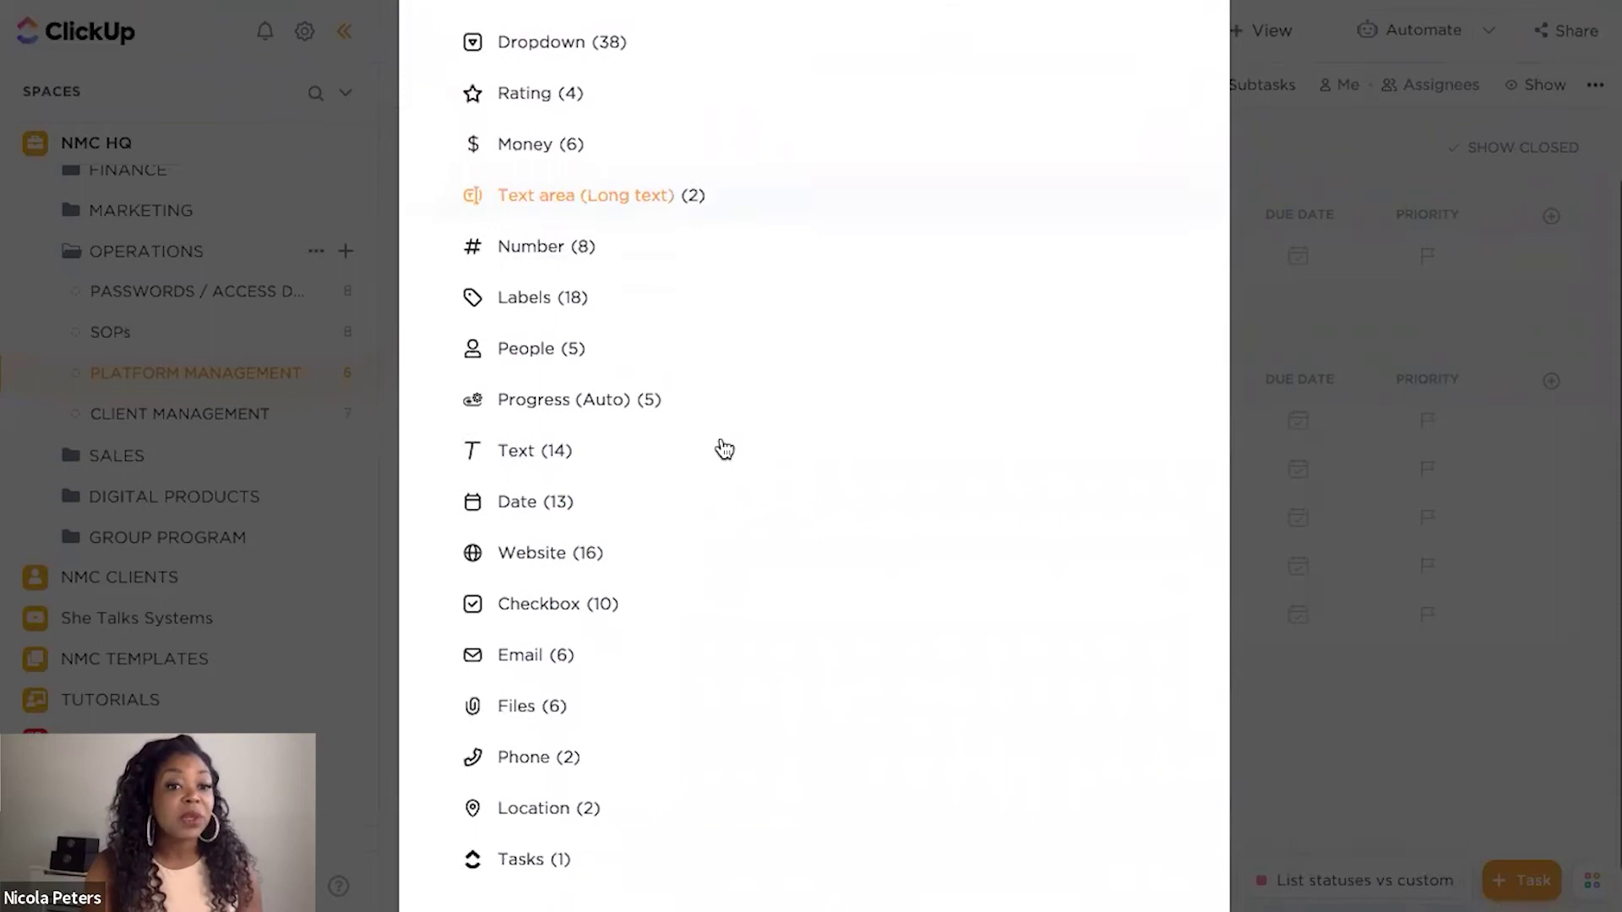
scroll(724, 448, "down", 1)
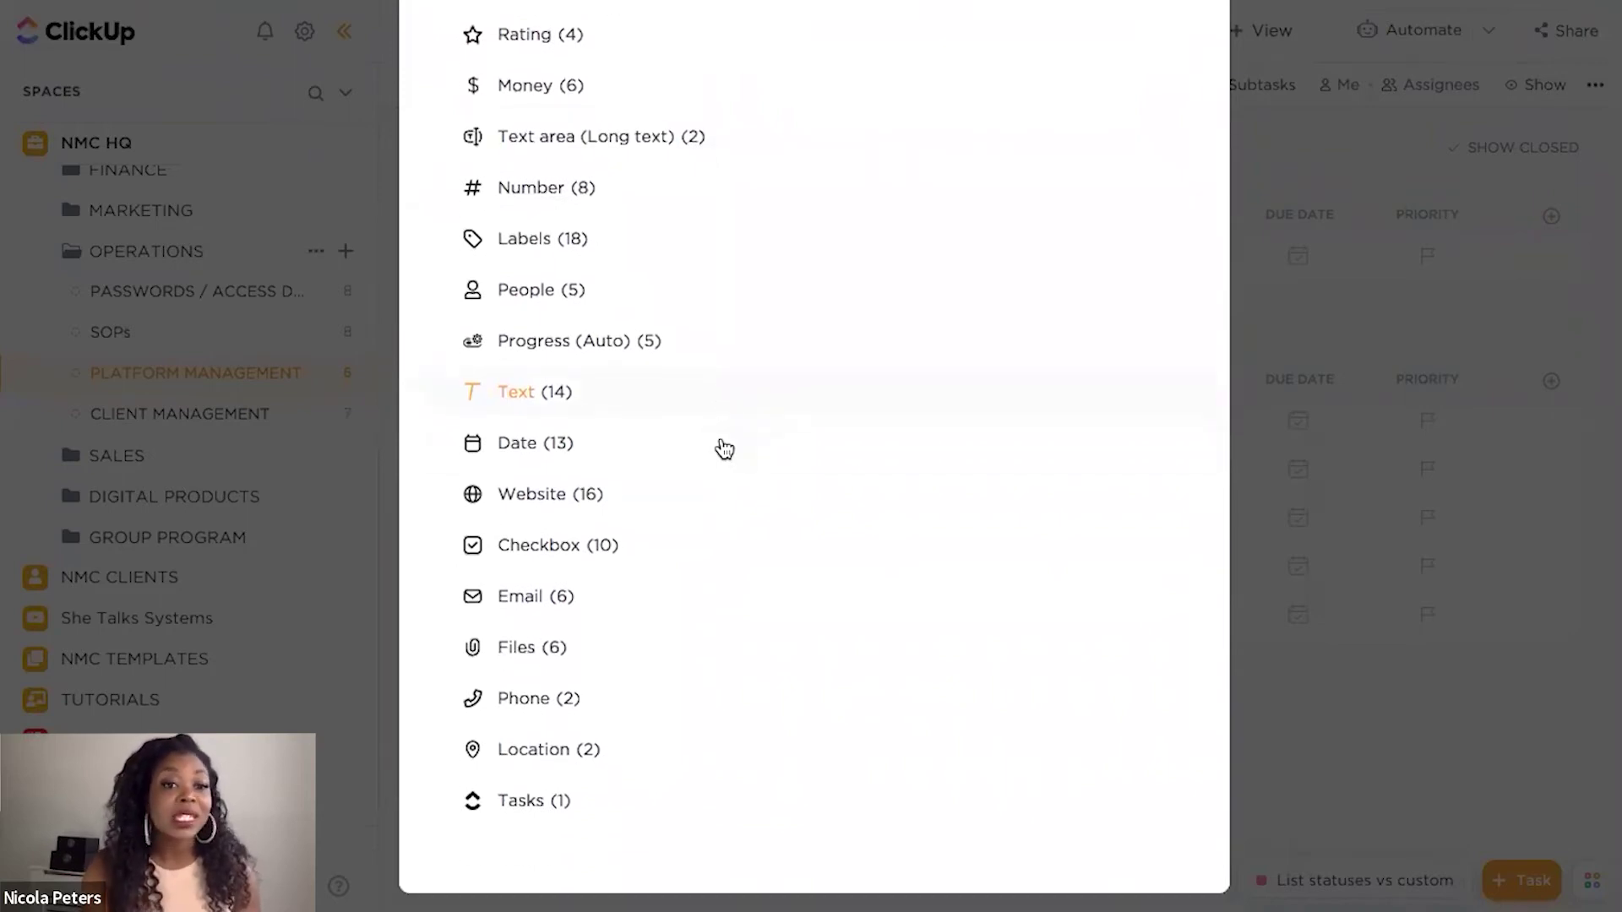
scroll(724, 447, "up", 6)
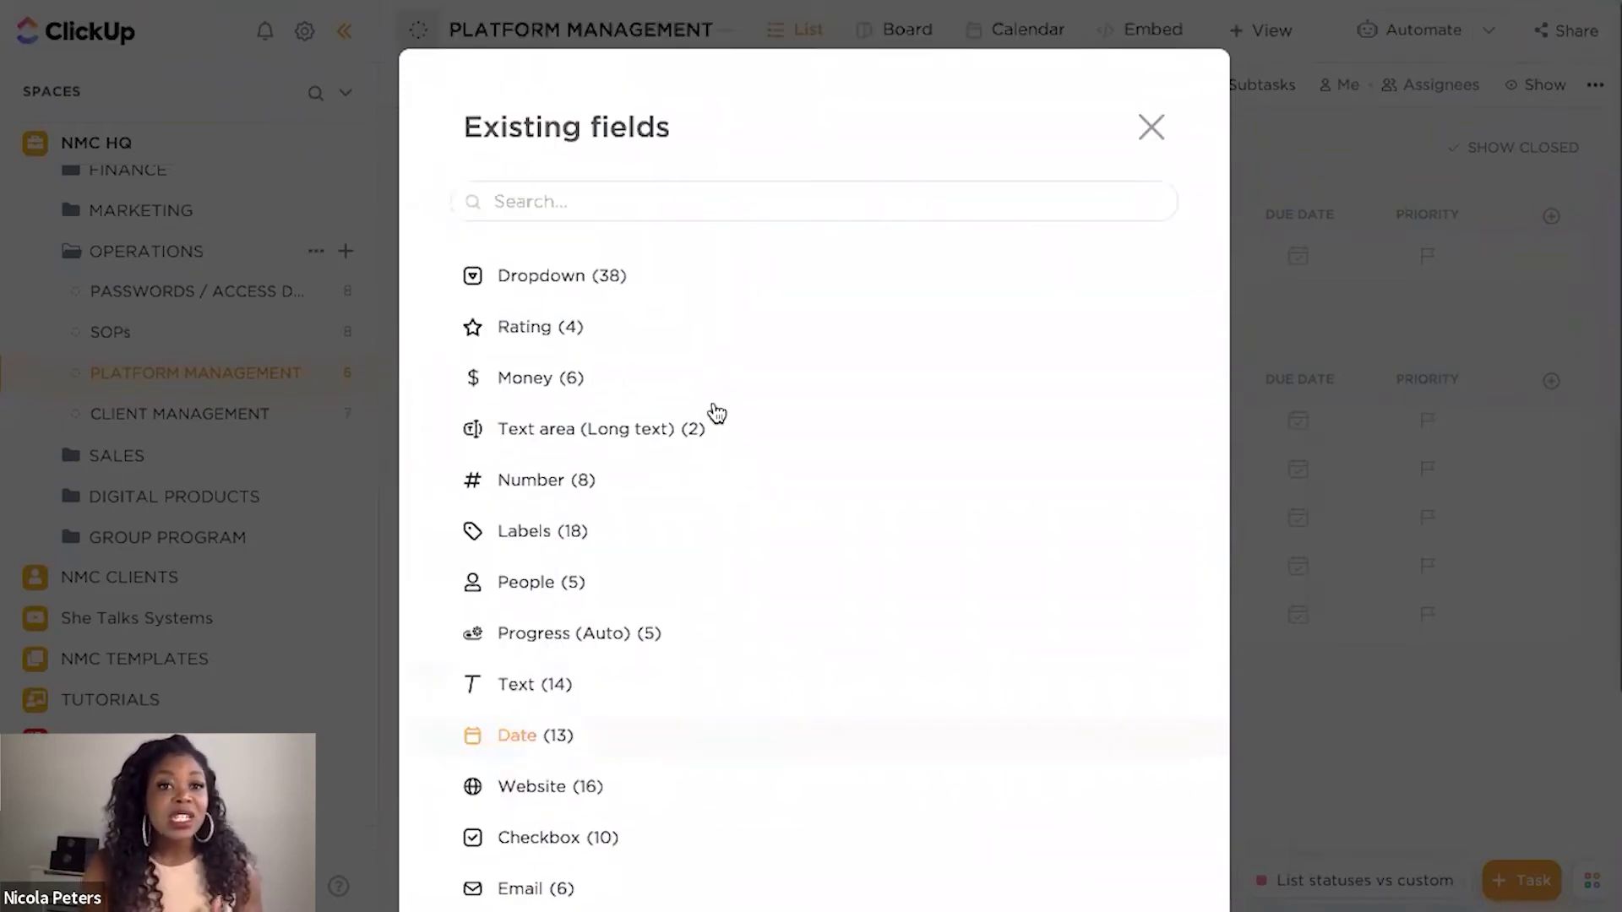
left_click(696, 285)
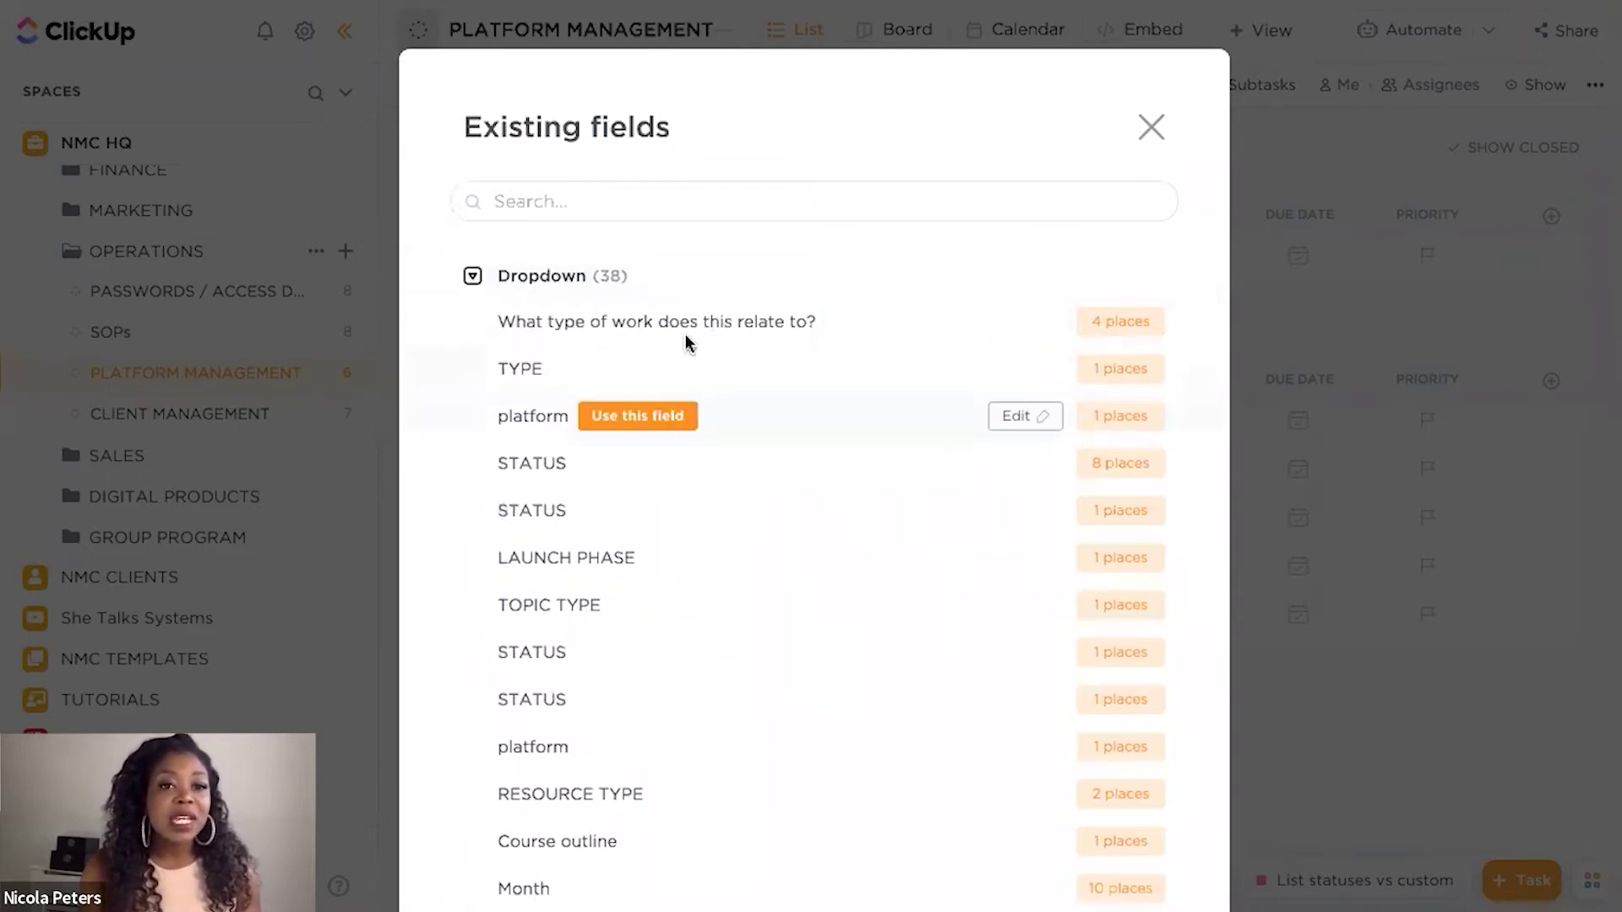
scroll(674, 435, "down", 3)
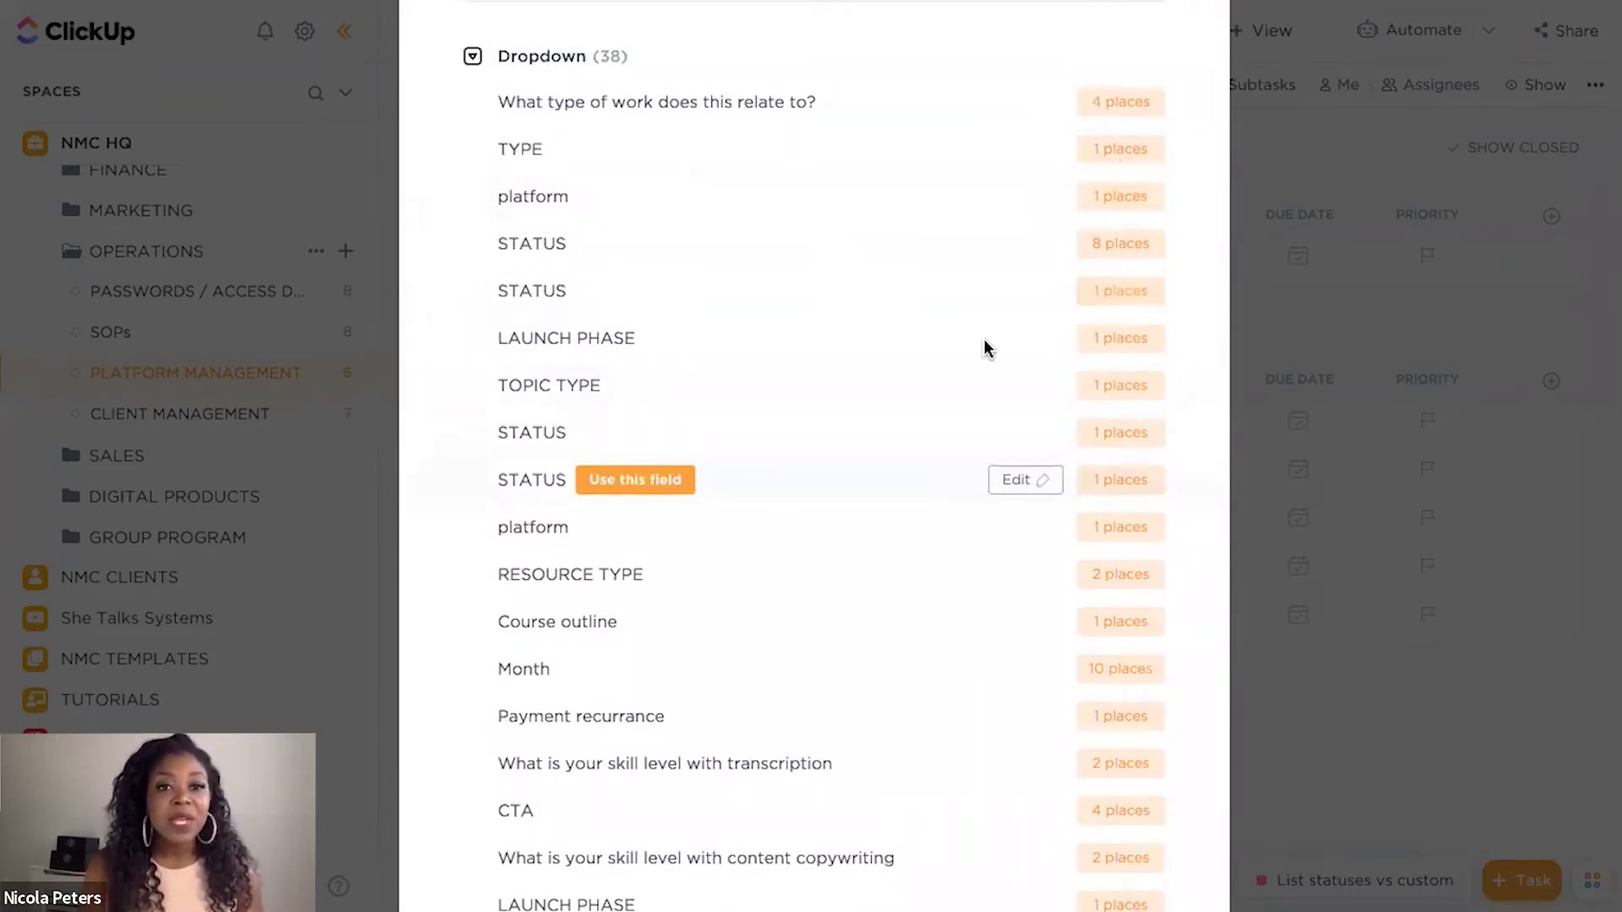
scroll(833, 435, "down", 1)
scroll(833, 442, "down", 1)
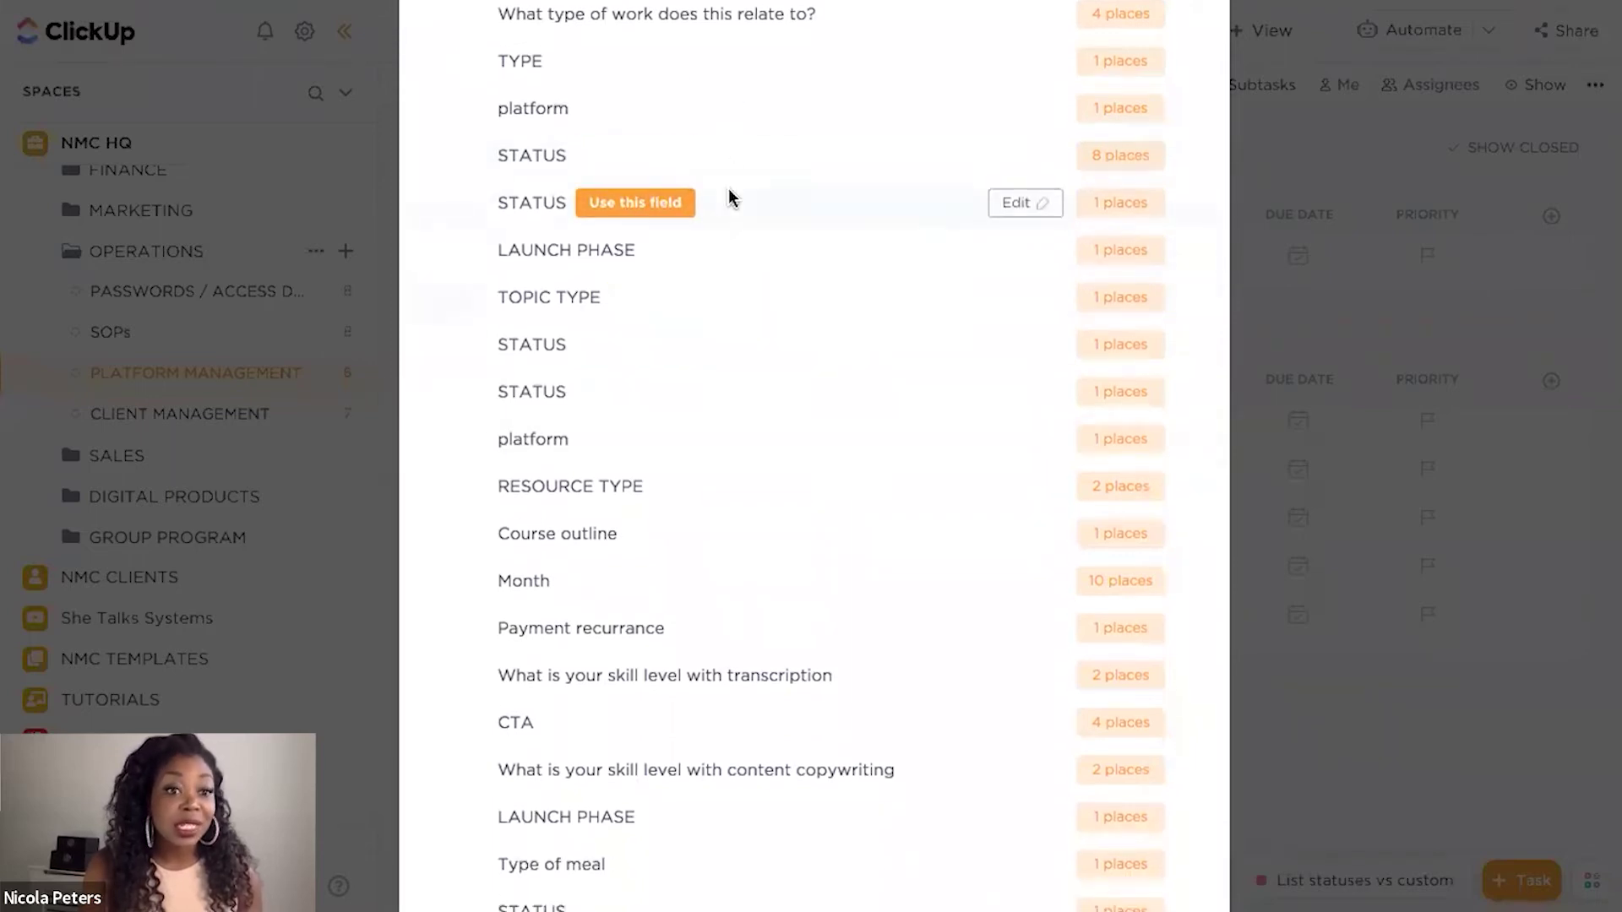
scroll(722, 430, "down", 2)
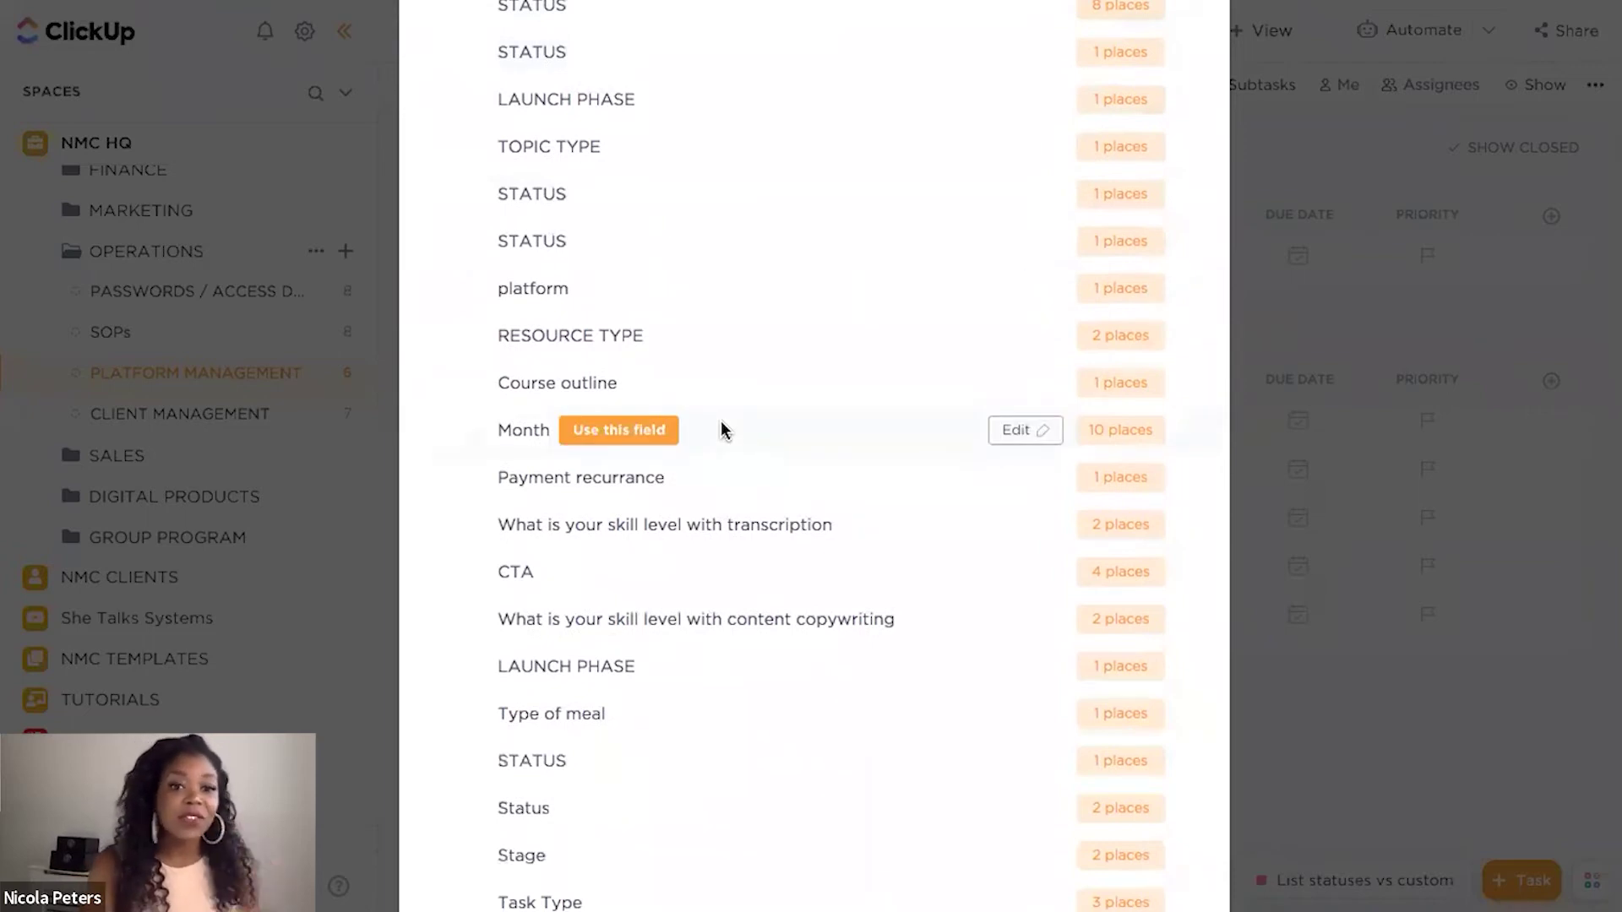
scroll(674, 574, "down", 3)
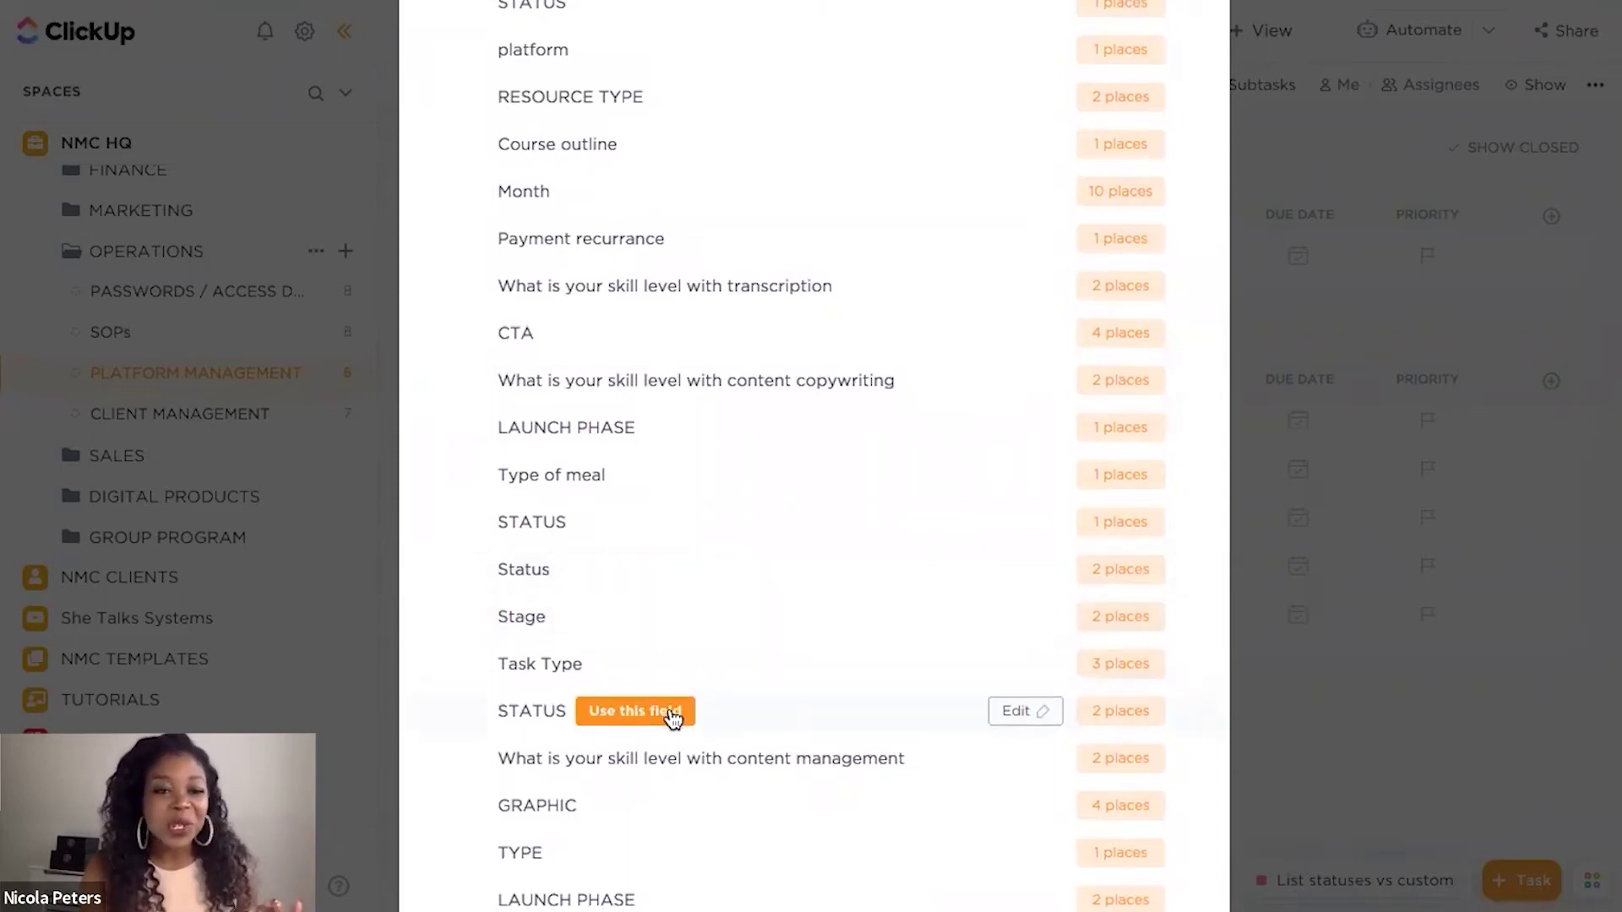
scroll(673, 718, "down", 1)
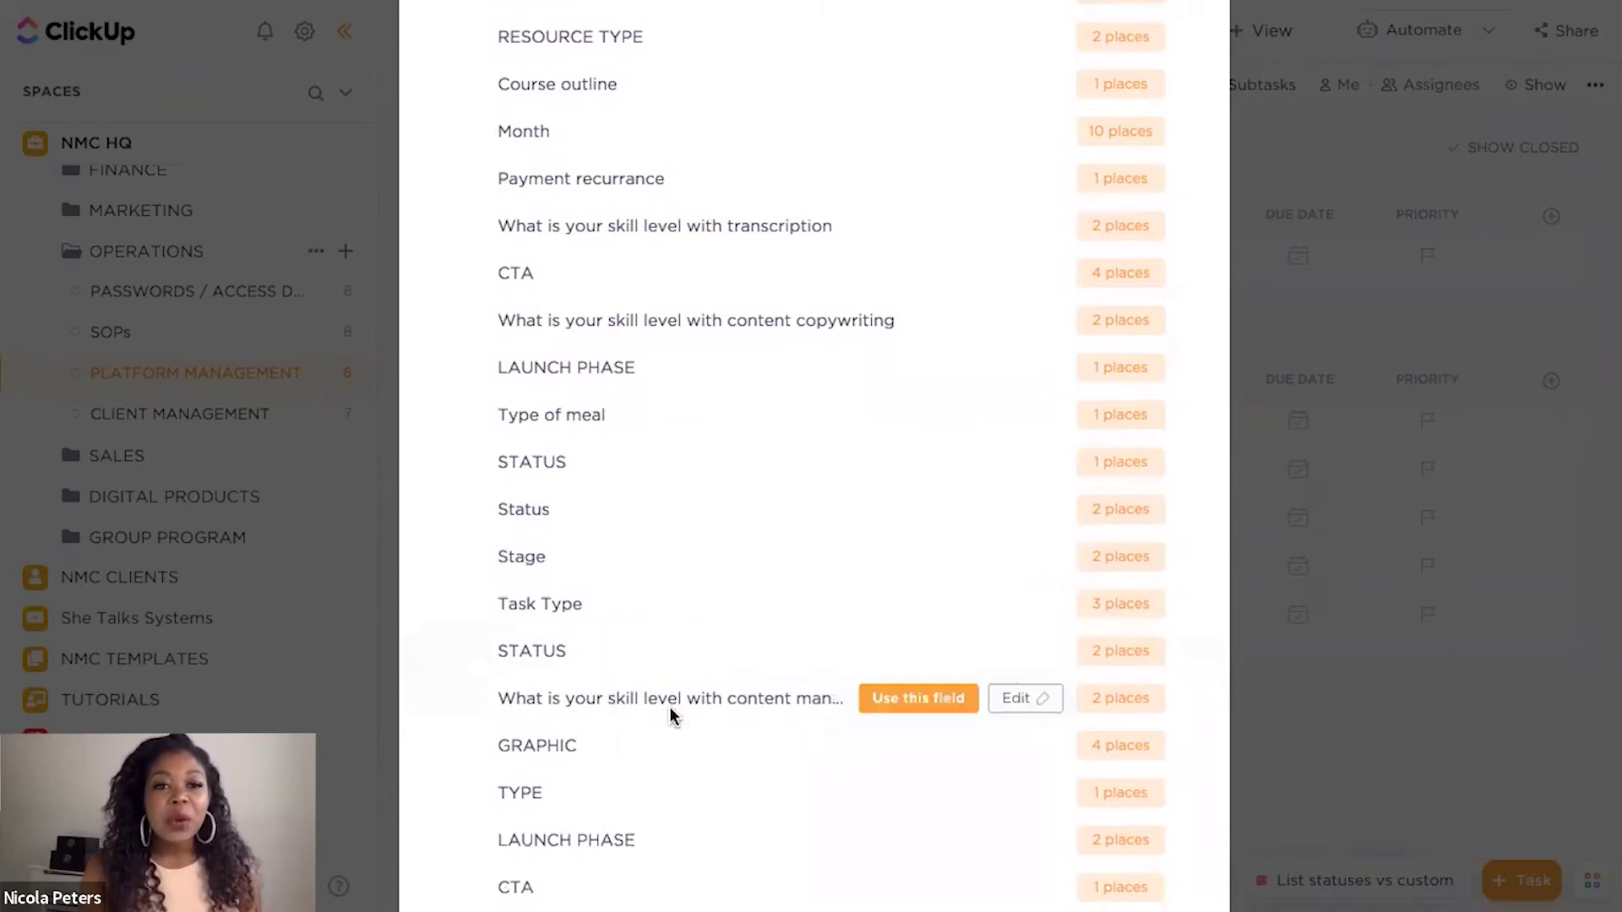
scroll(669, 706, "up", 6)
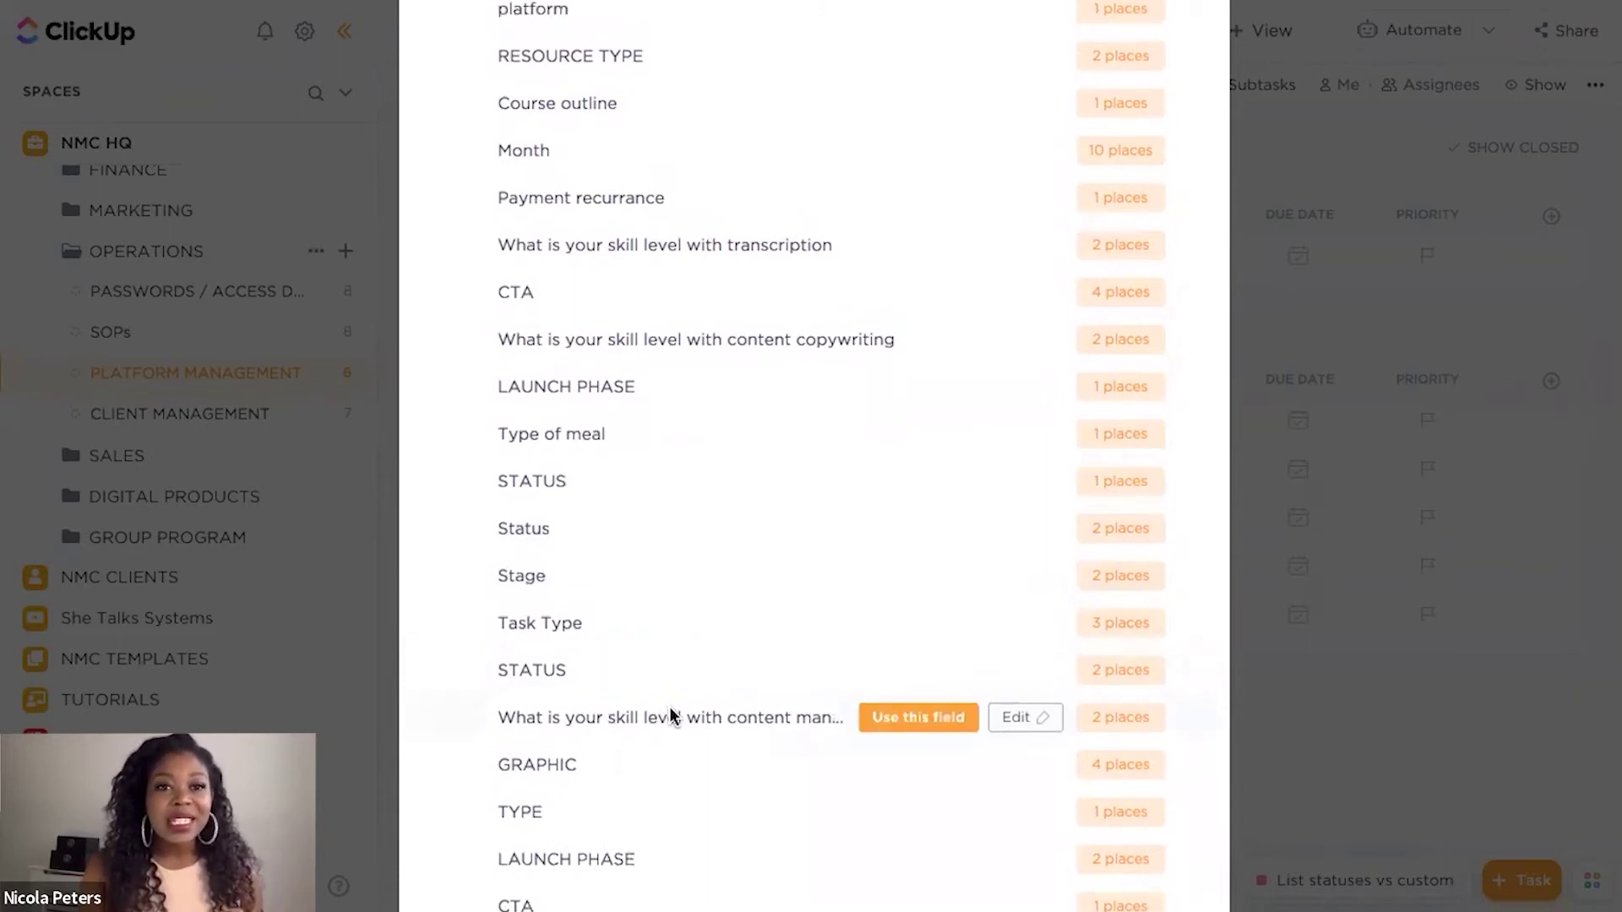
left_click(1390, 296)
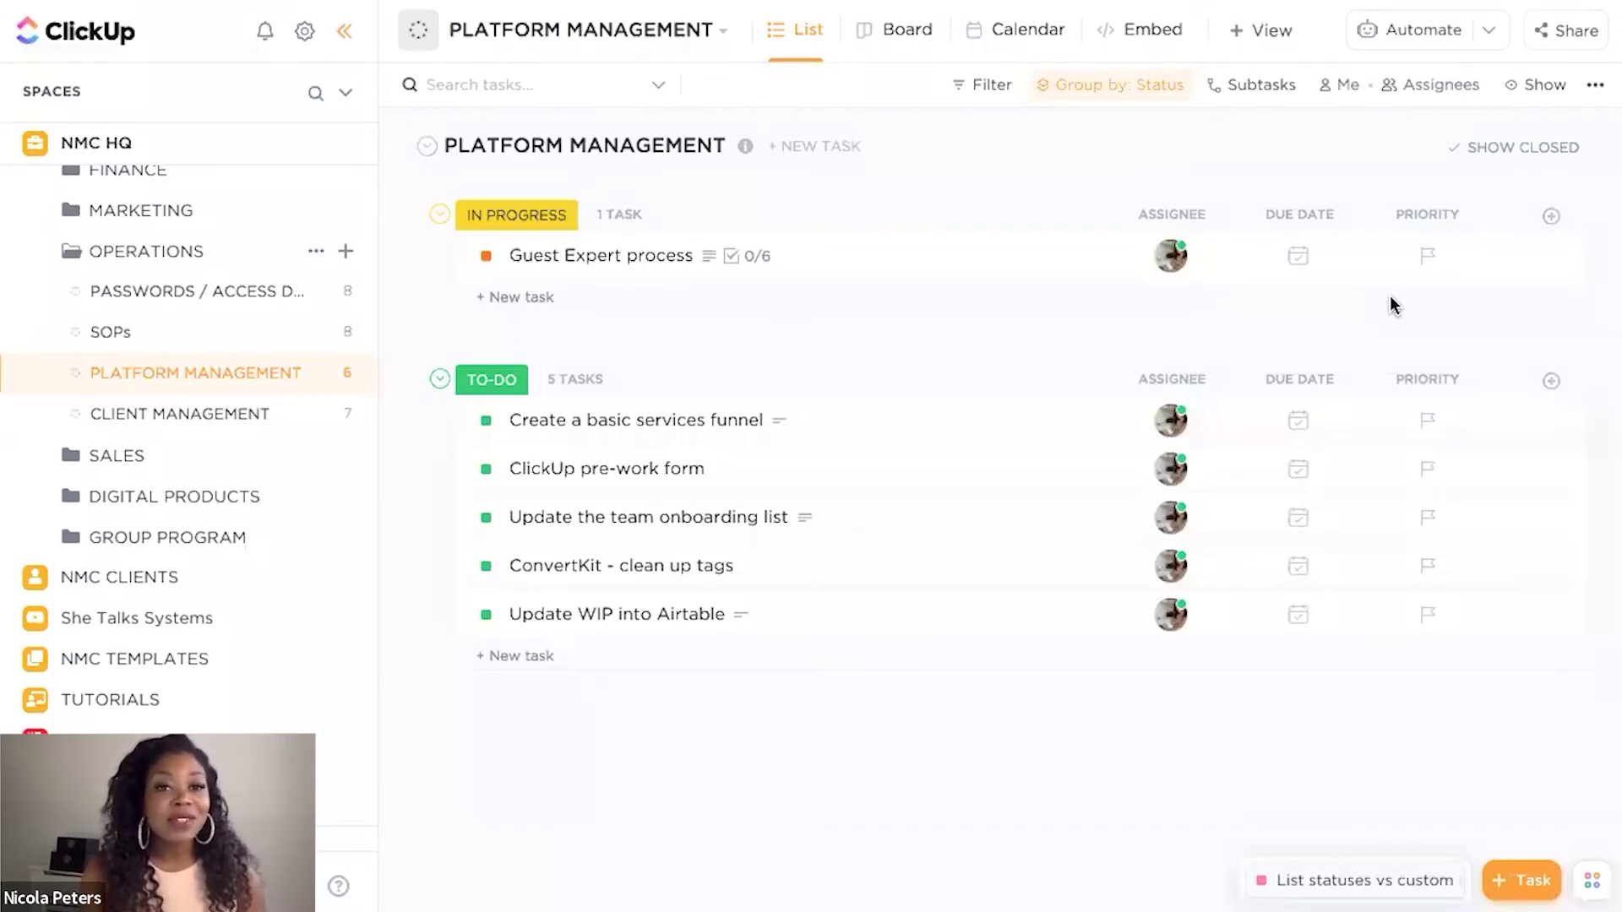
Step: Create a Labels column named Categories with options Marketing, Client and Team
left_click(1549, 217)
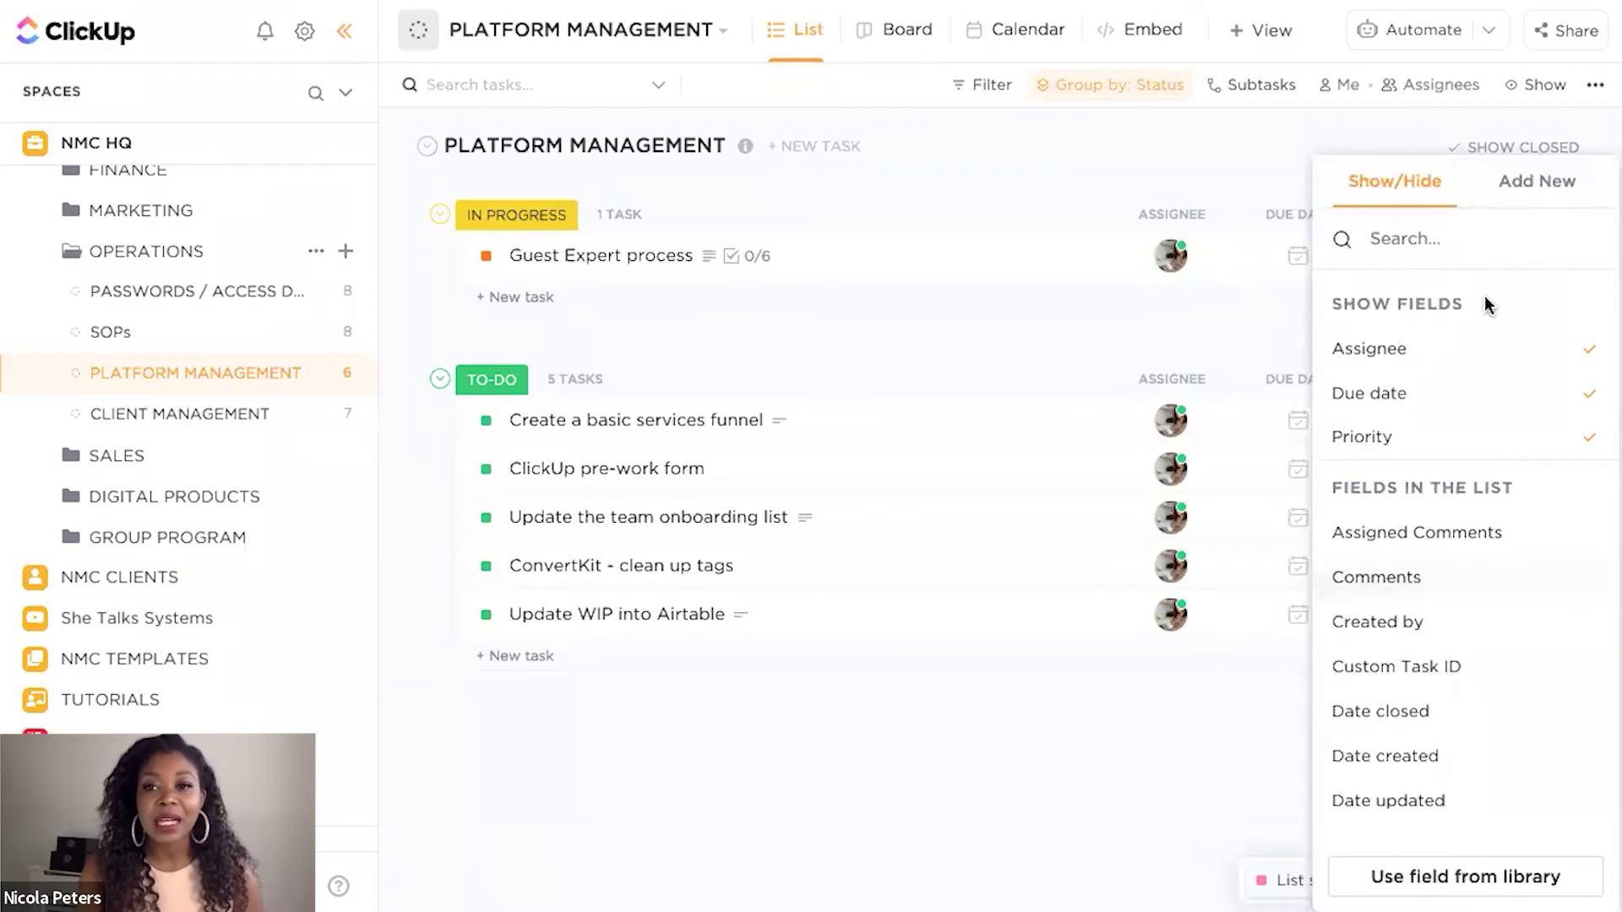
left_click(1512, 180)
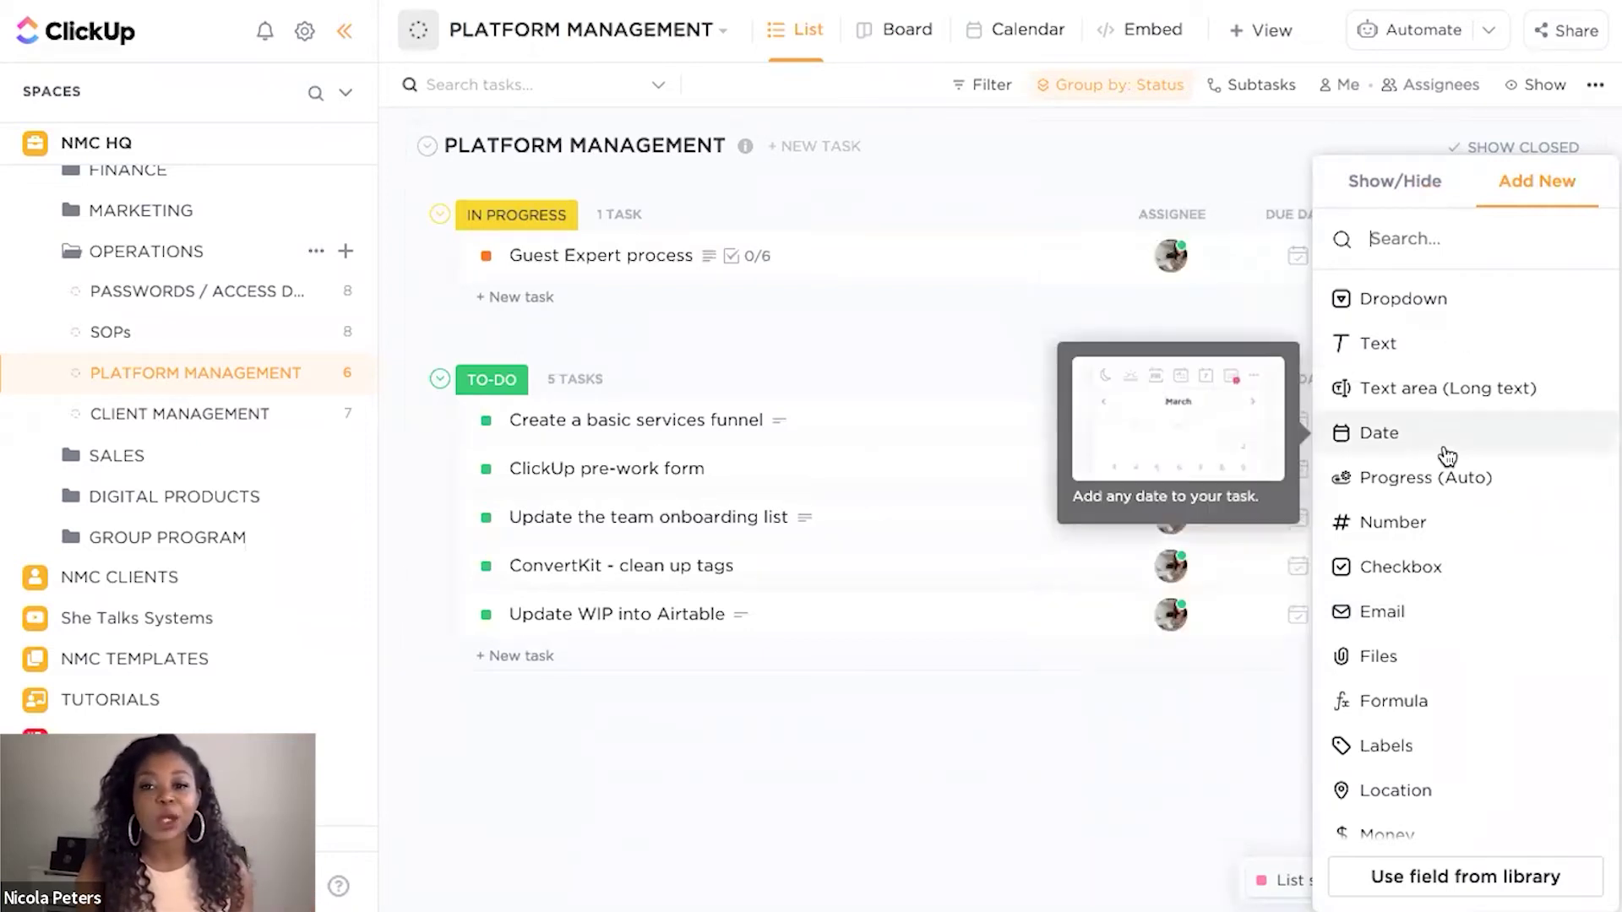
left_click(1413, 747)
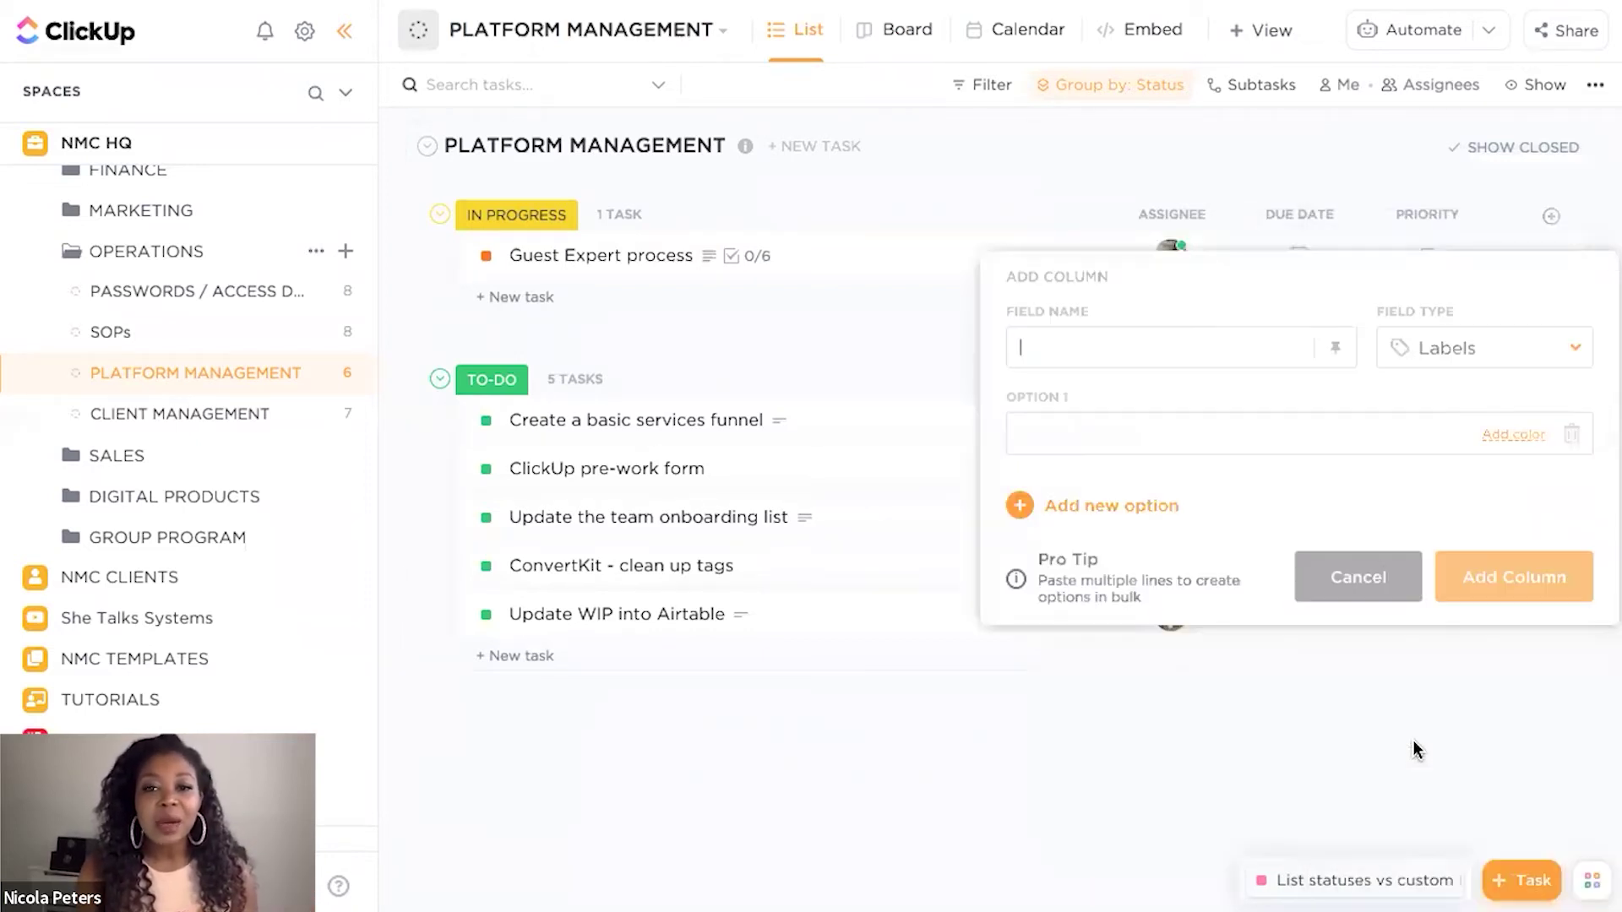
type("C")
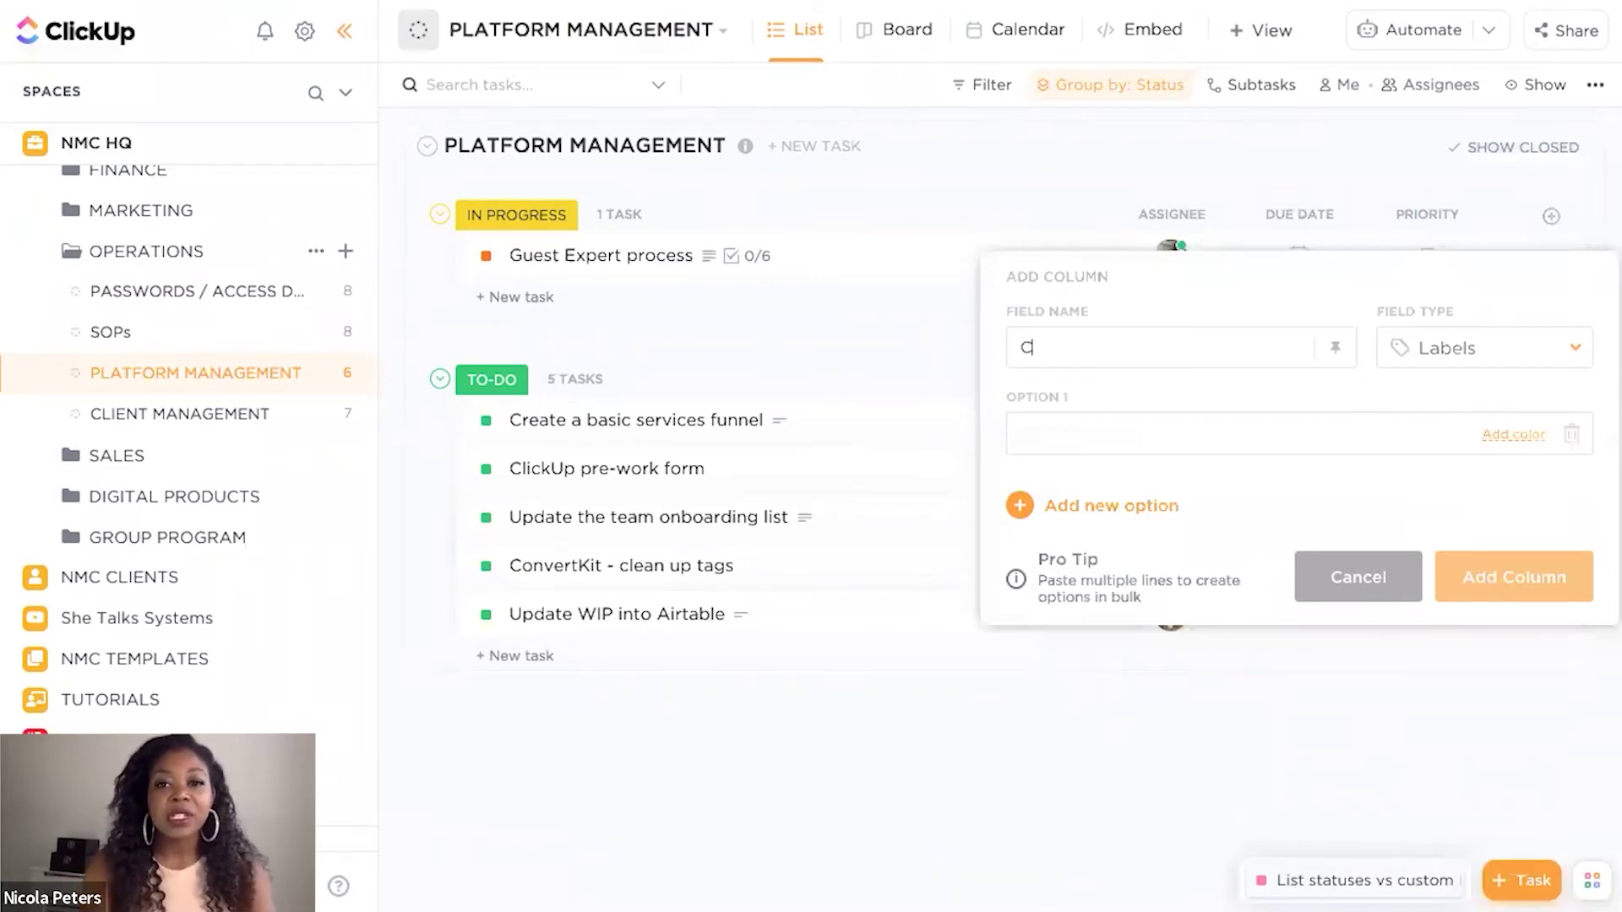
type("ategories")
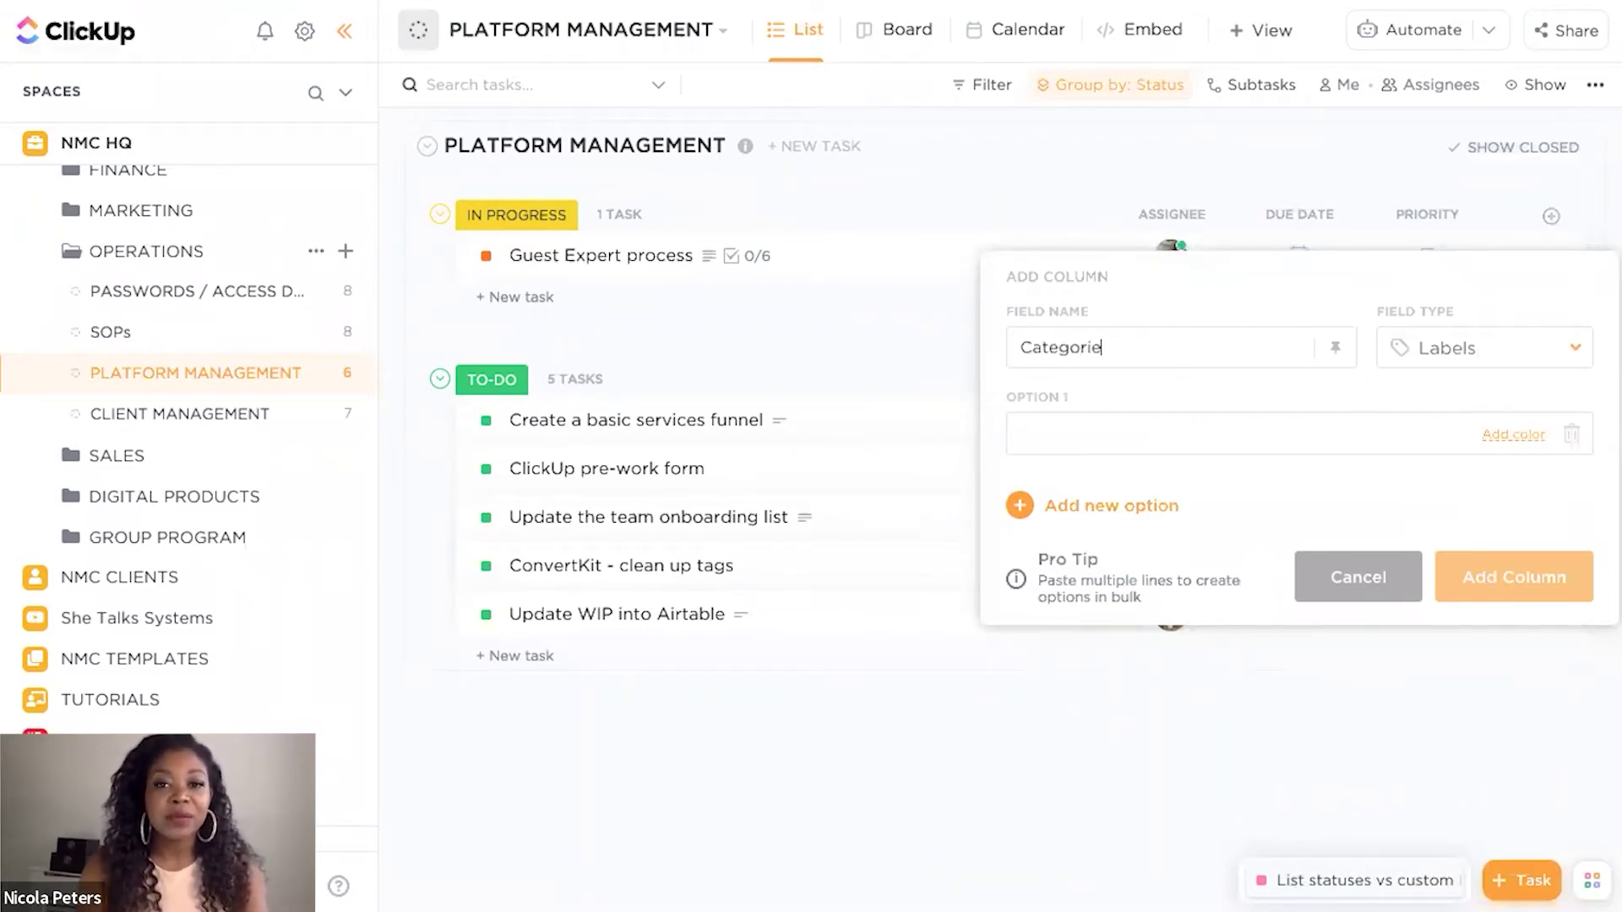
left_click(1157, 435)
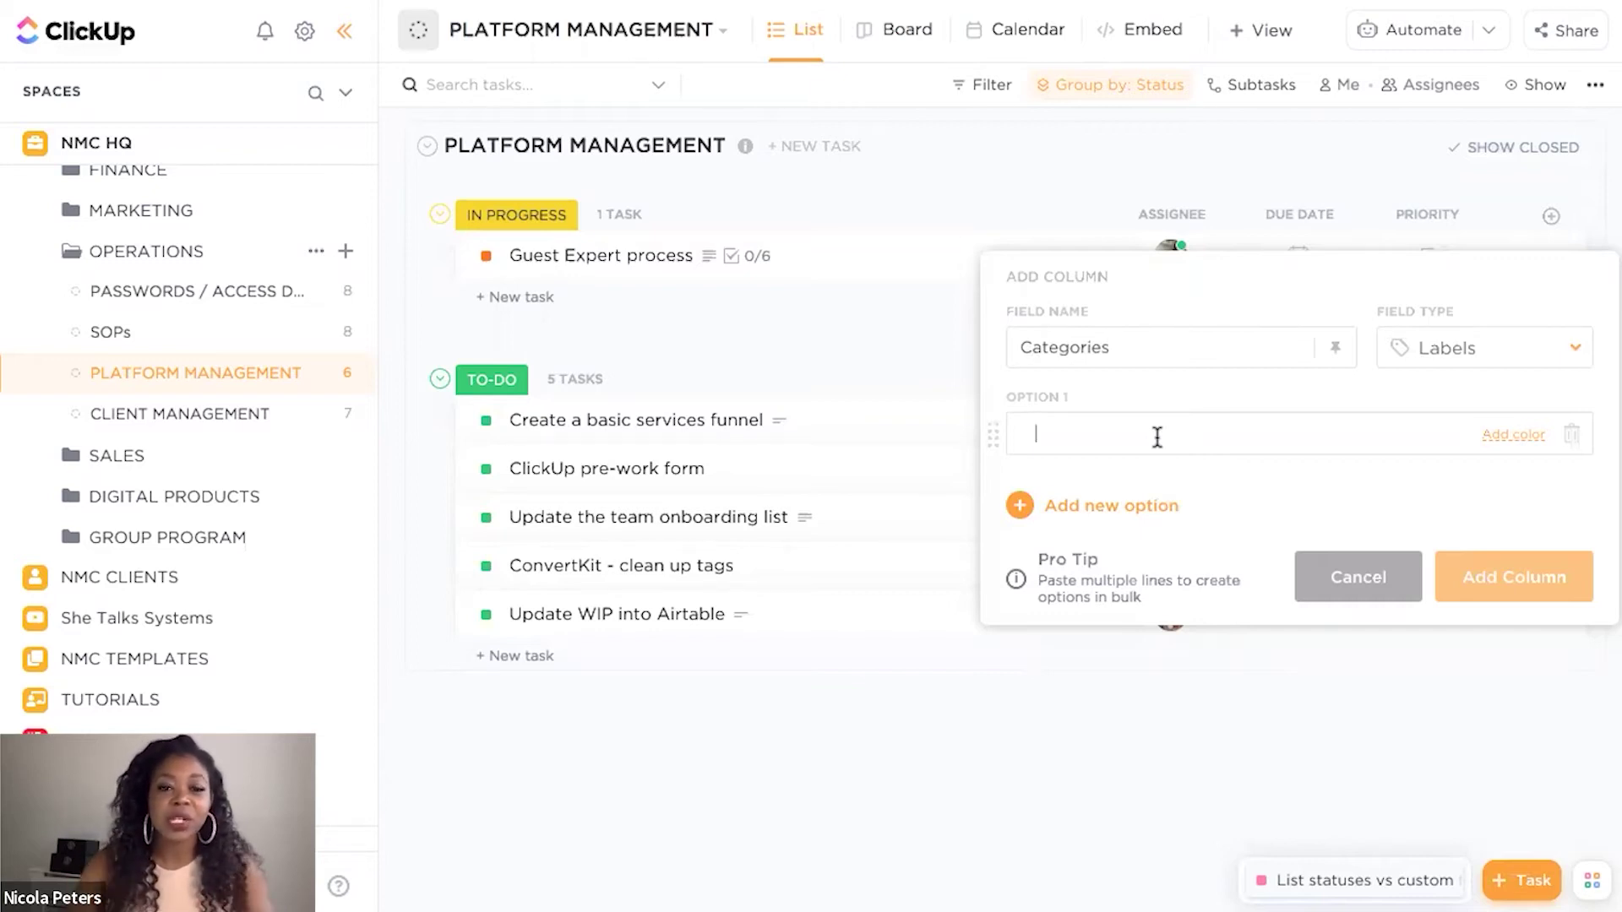
type("Marketing")
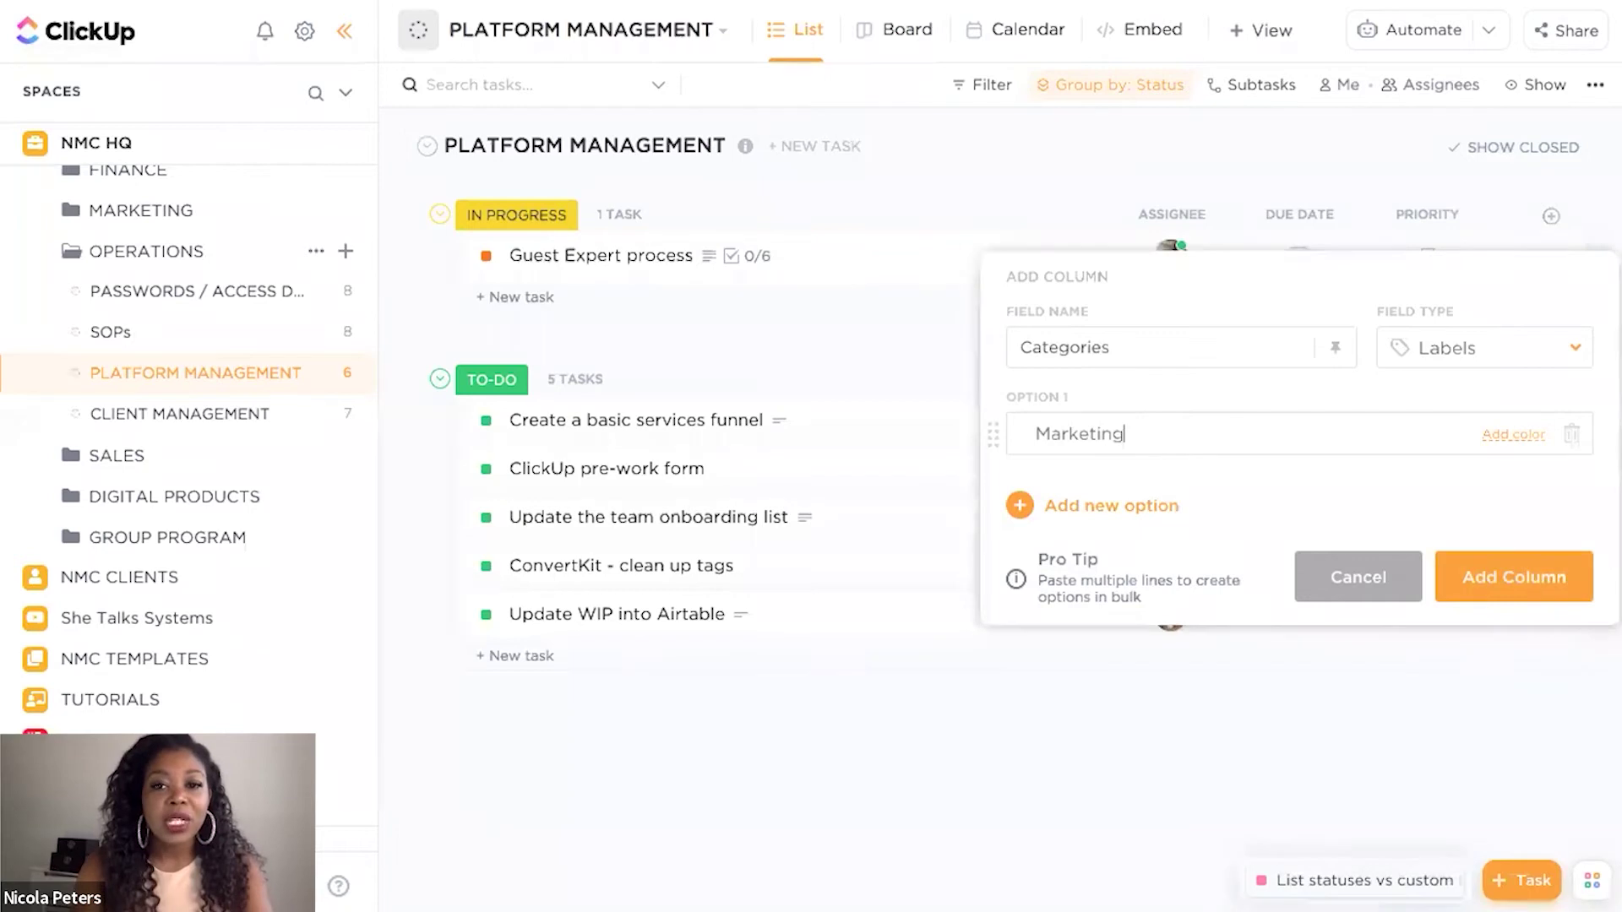
key("Return")
type("Client")
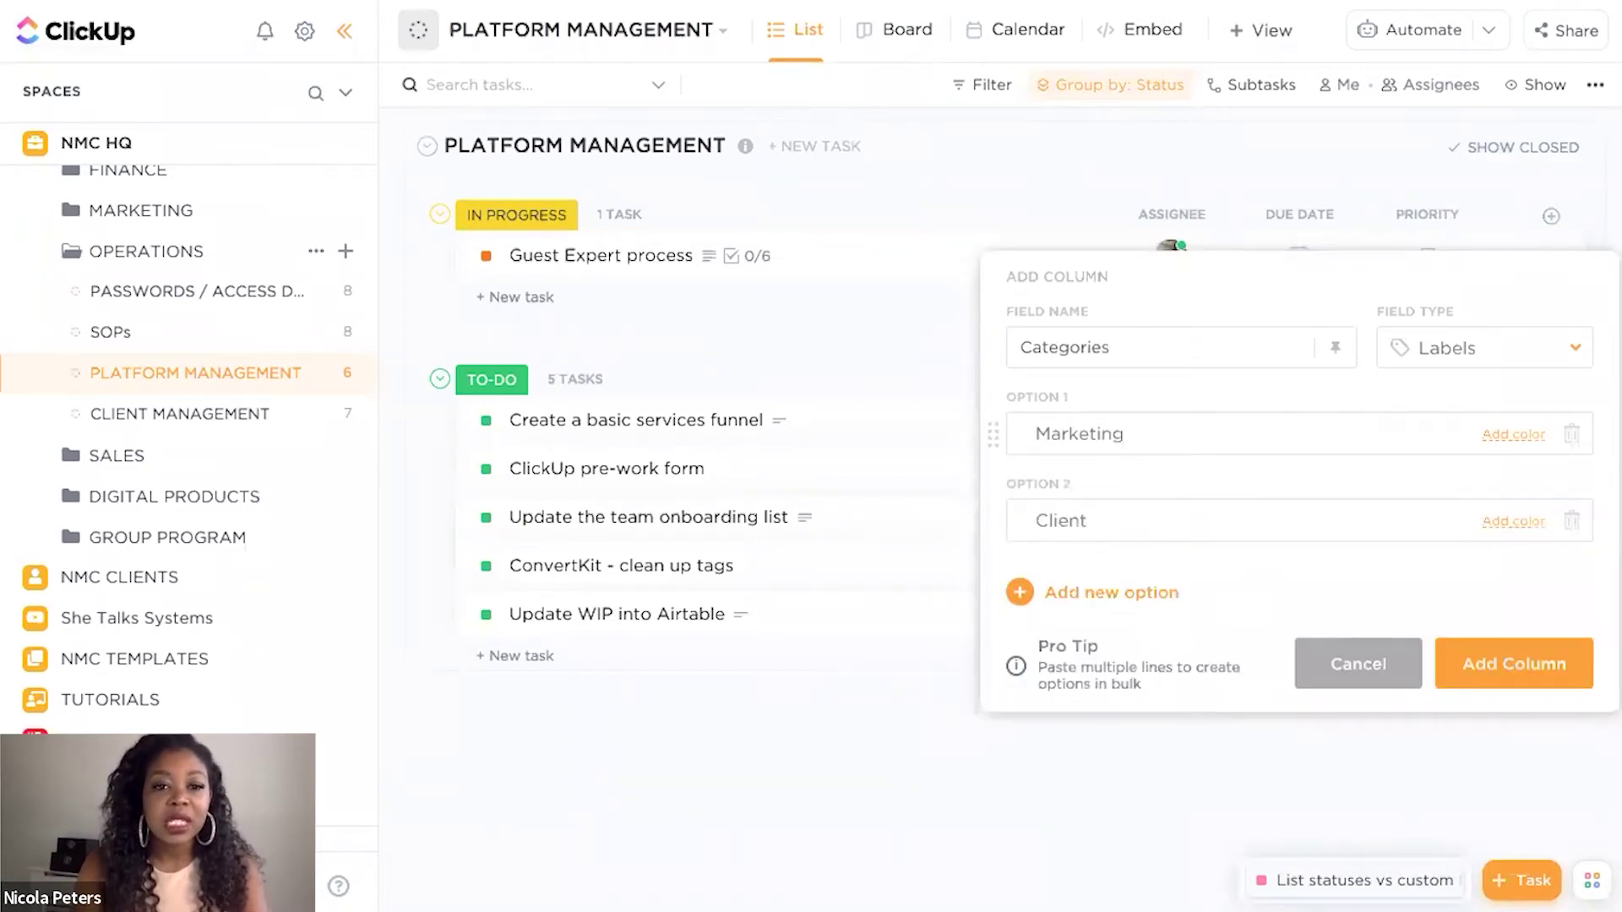
key("Return")
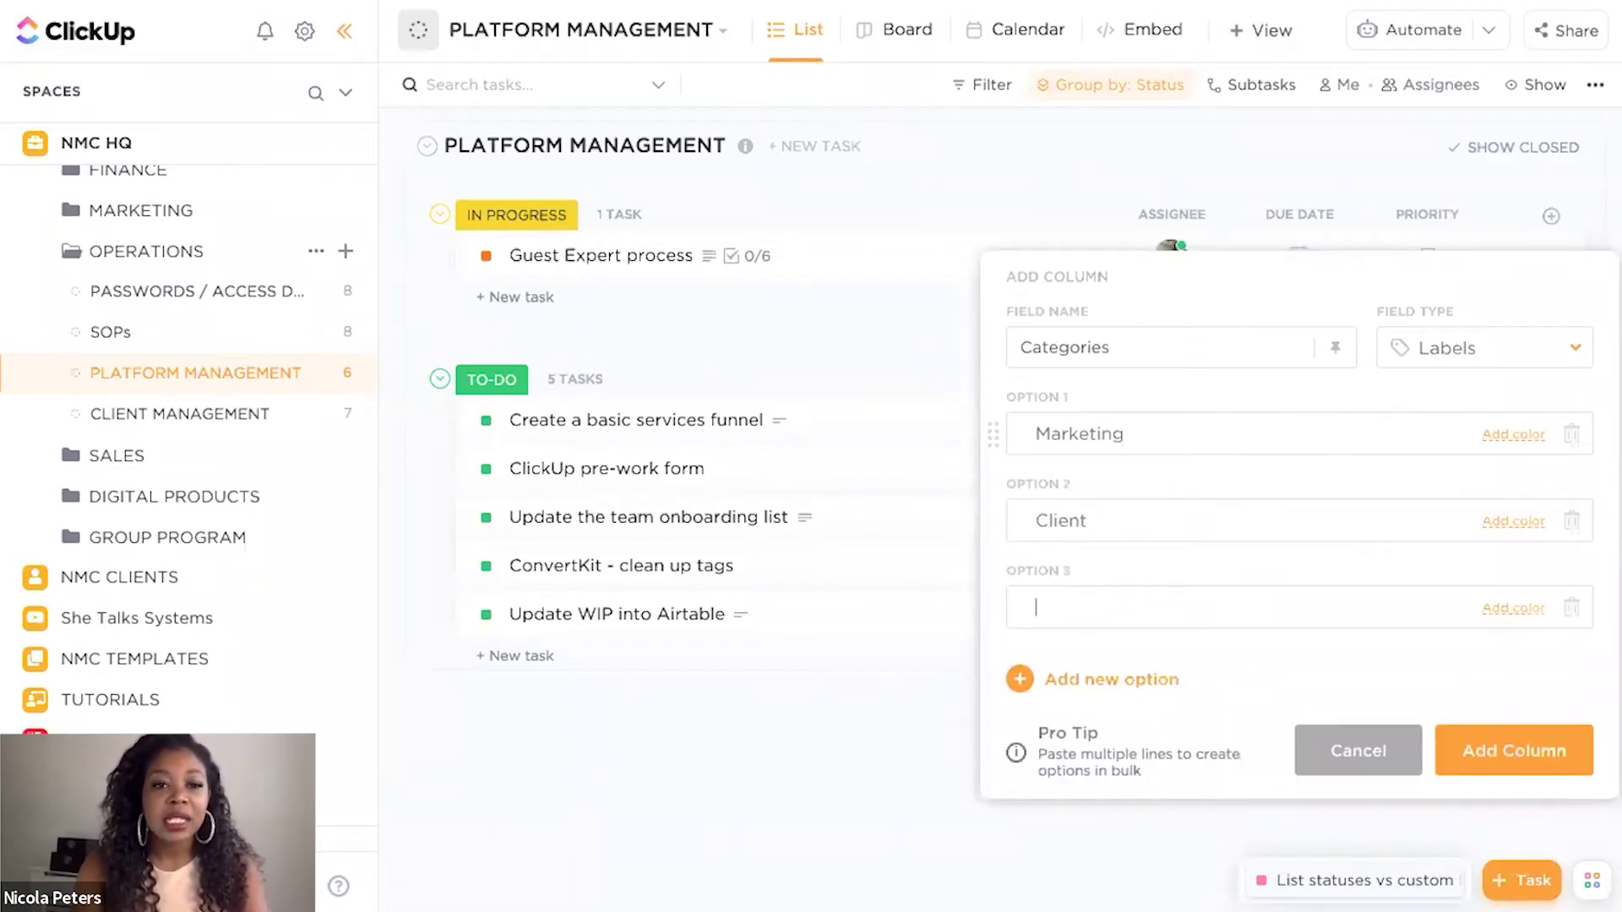
type("Team")
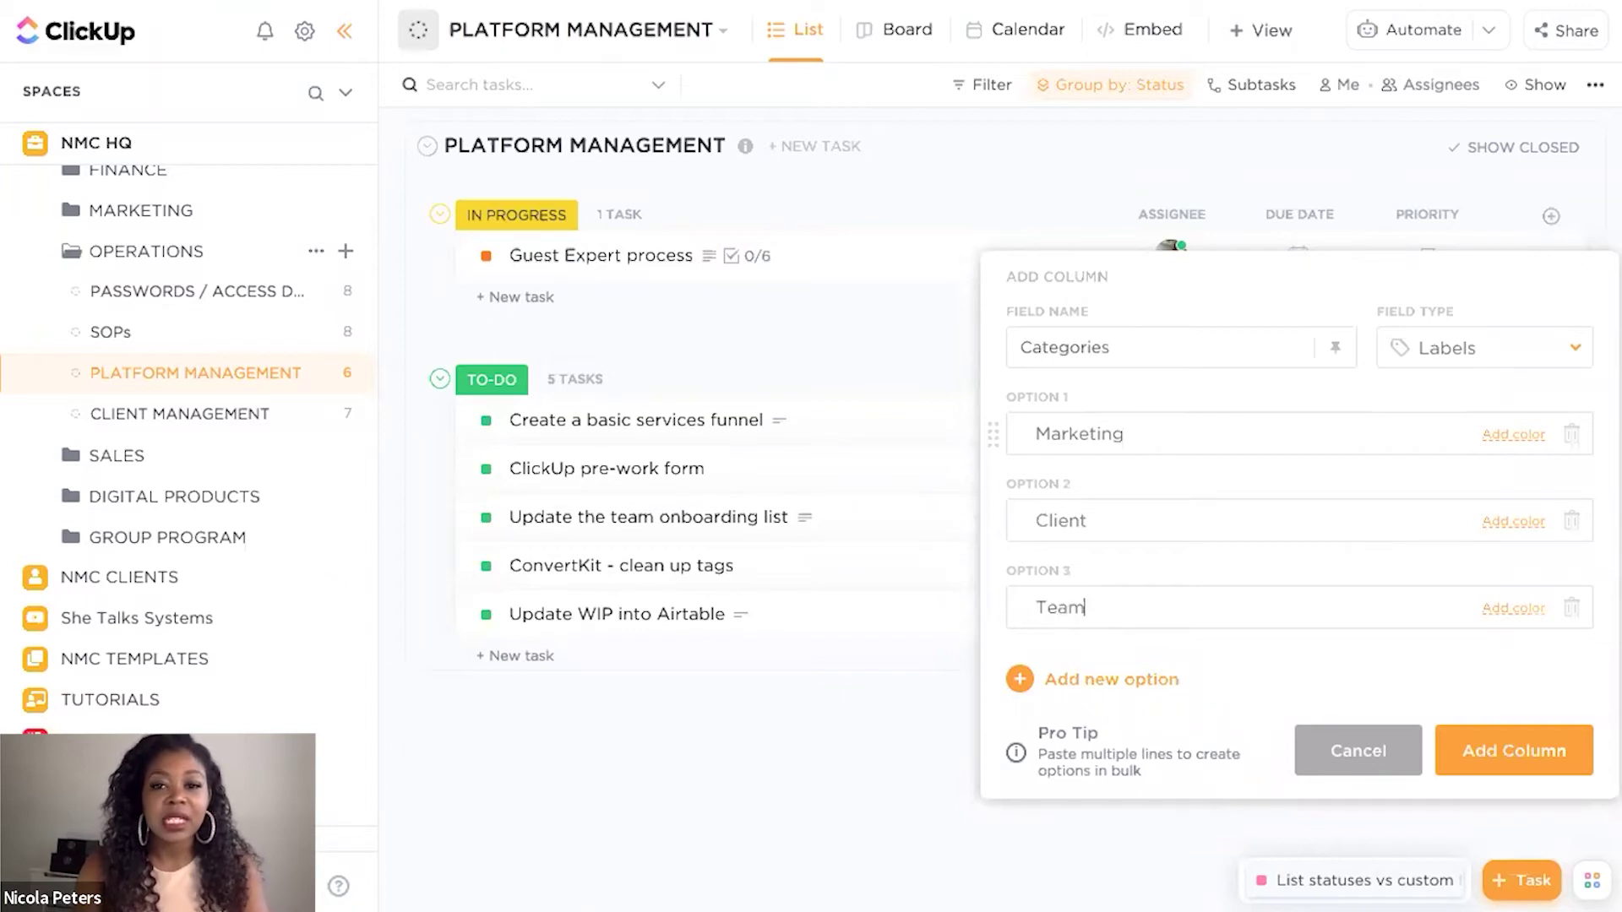
Step: Colour Marketing purple, Client dark blue and Team orange-red, then add the column
left_click(1499, 436)
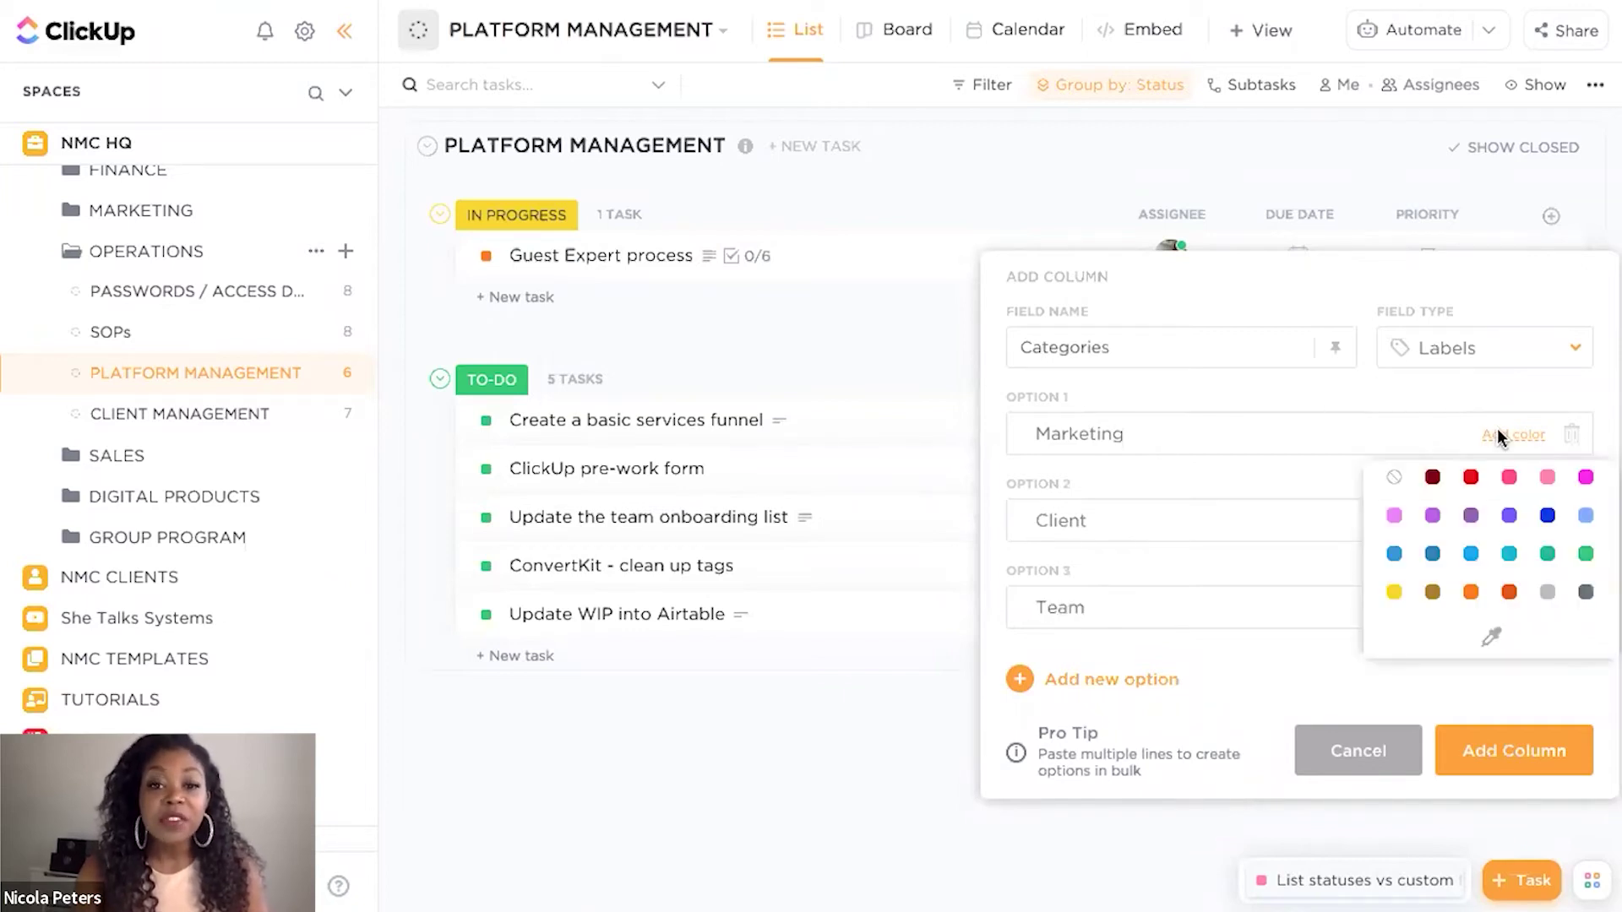
left_click(1470, 515)
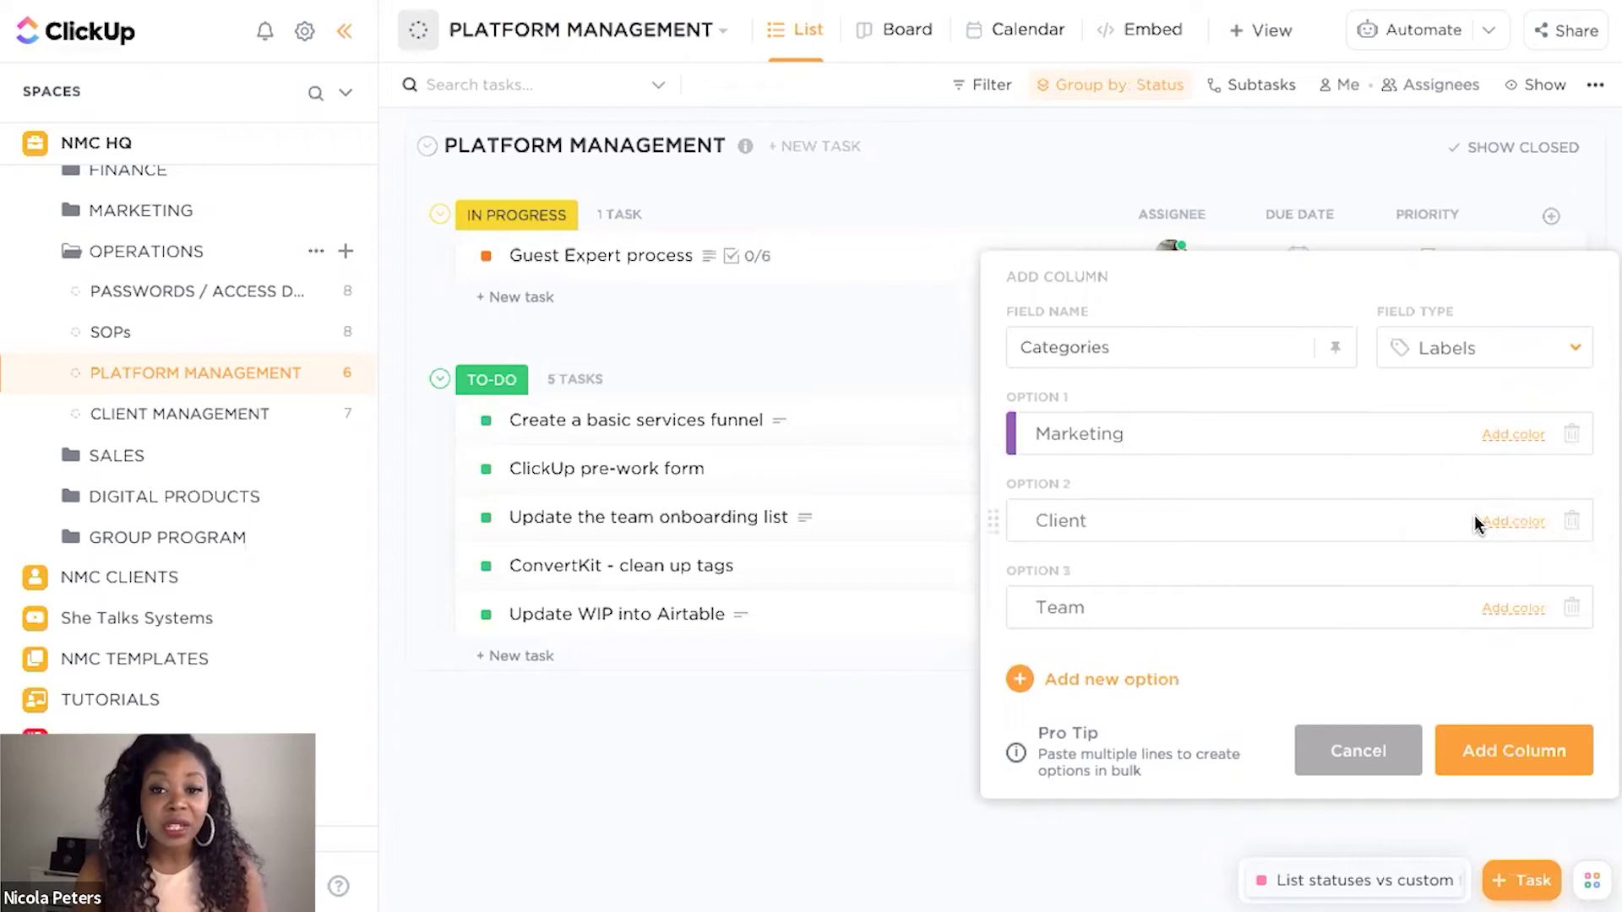
left_click(1511, 521)
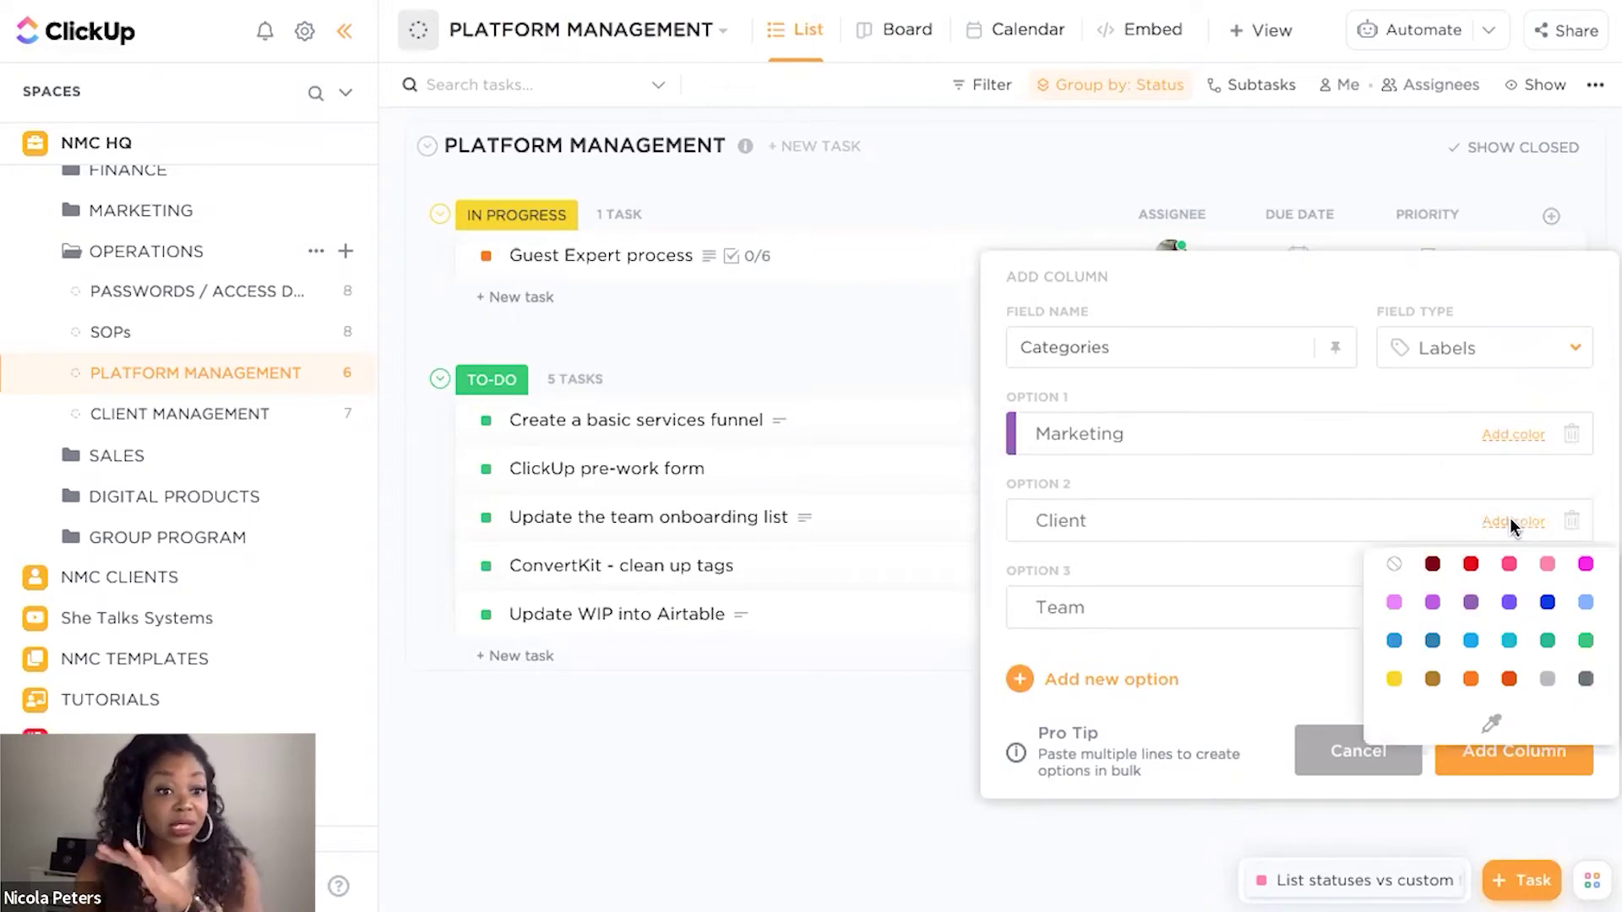
left_click(1547, 602)
left_click(1507, 621)
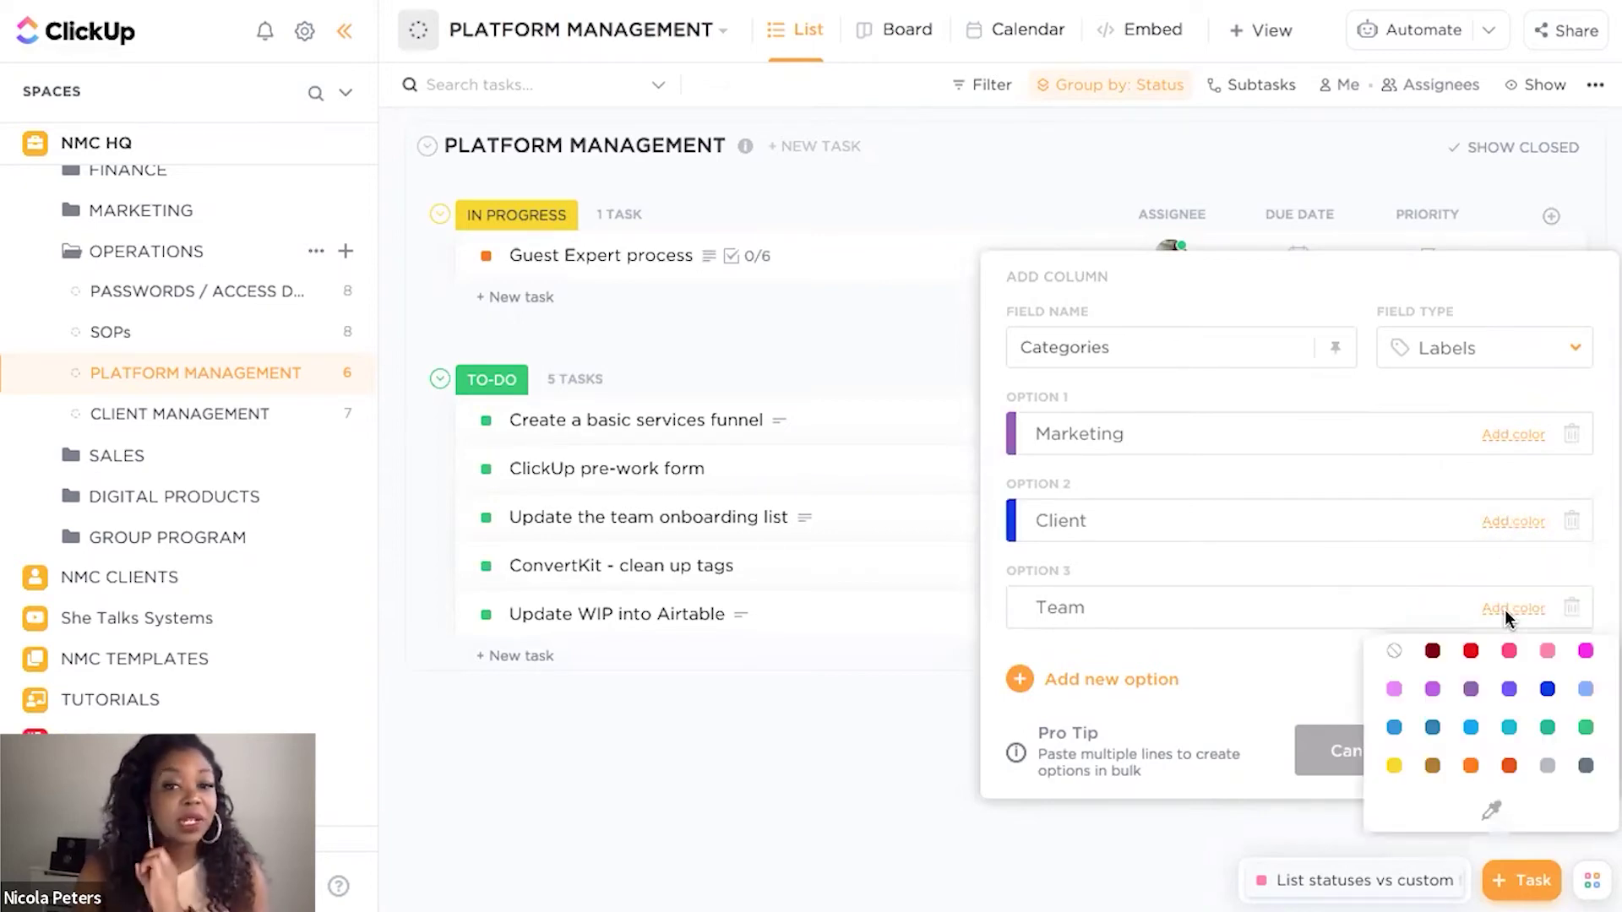
left_click(1509, 765)
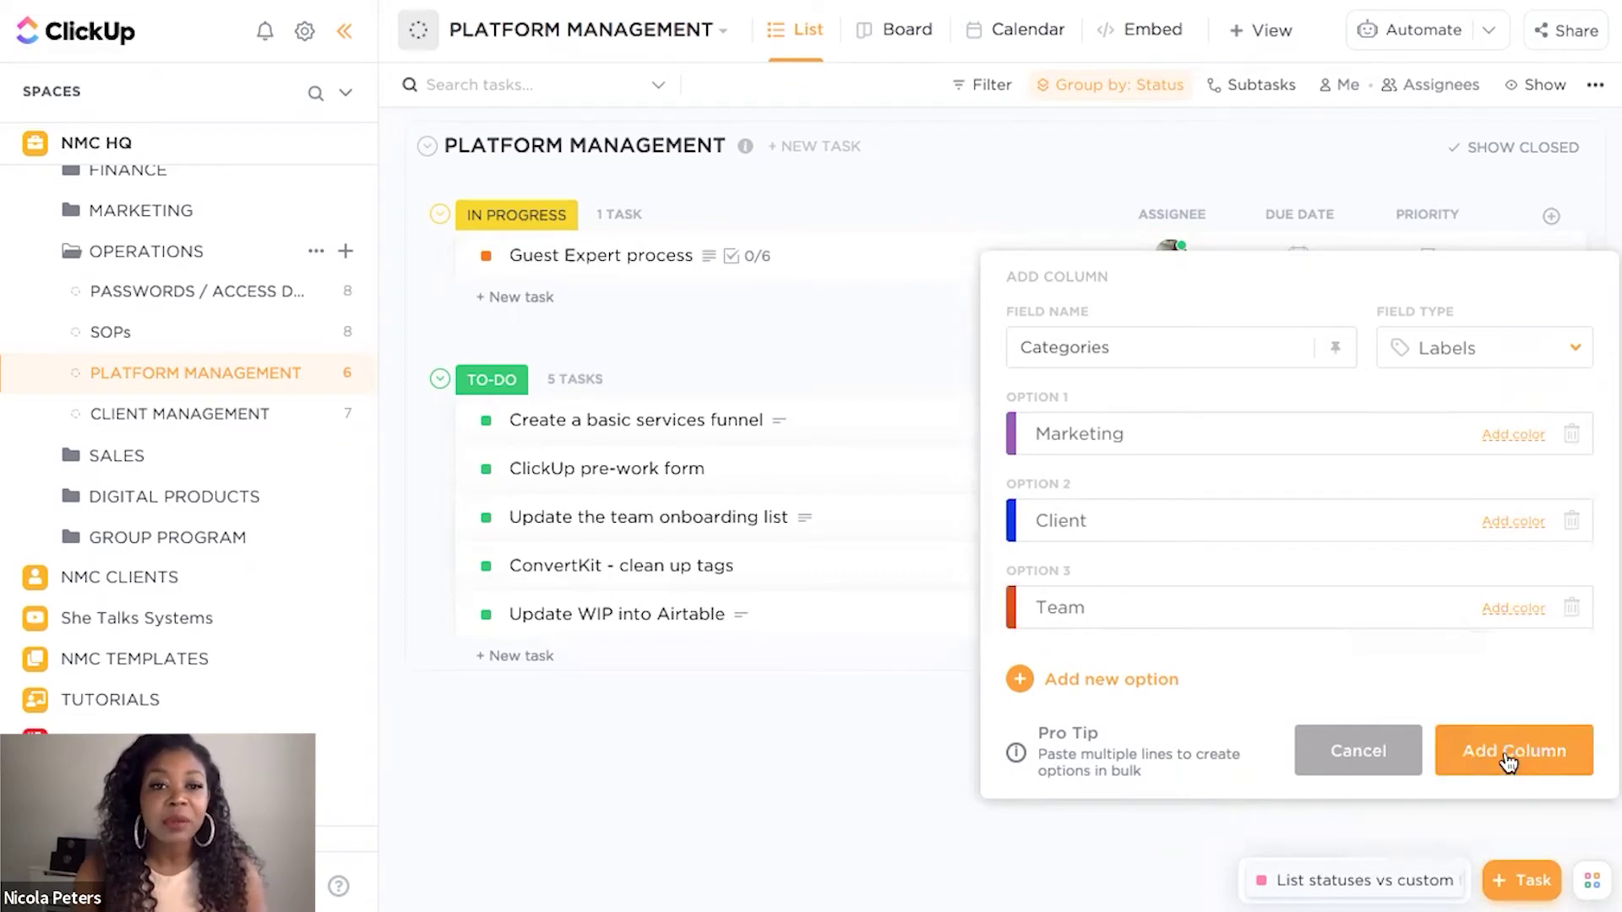
left_click(1503, 757)
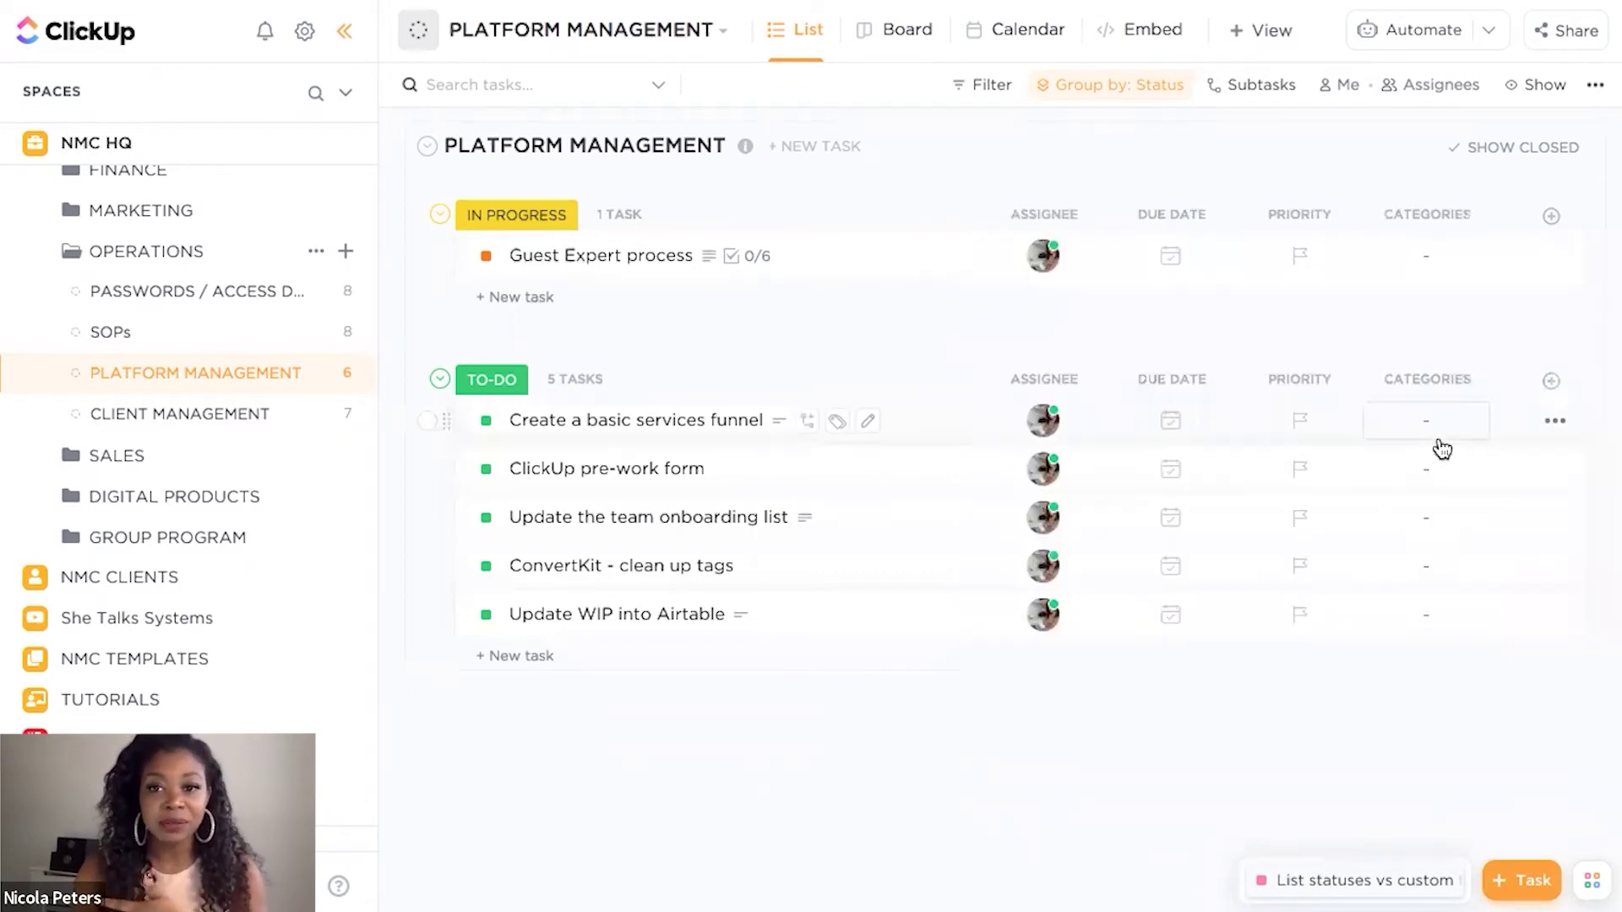
Step: Label Guest Expert process as Marketing instead of Client
left_click(1422, 265)
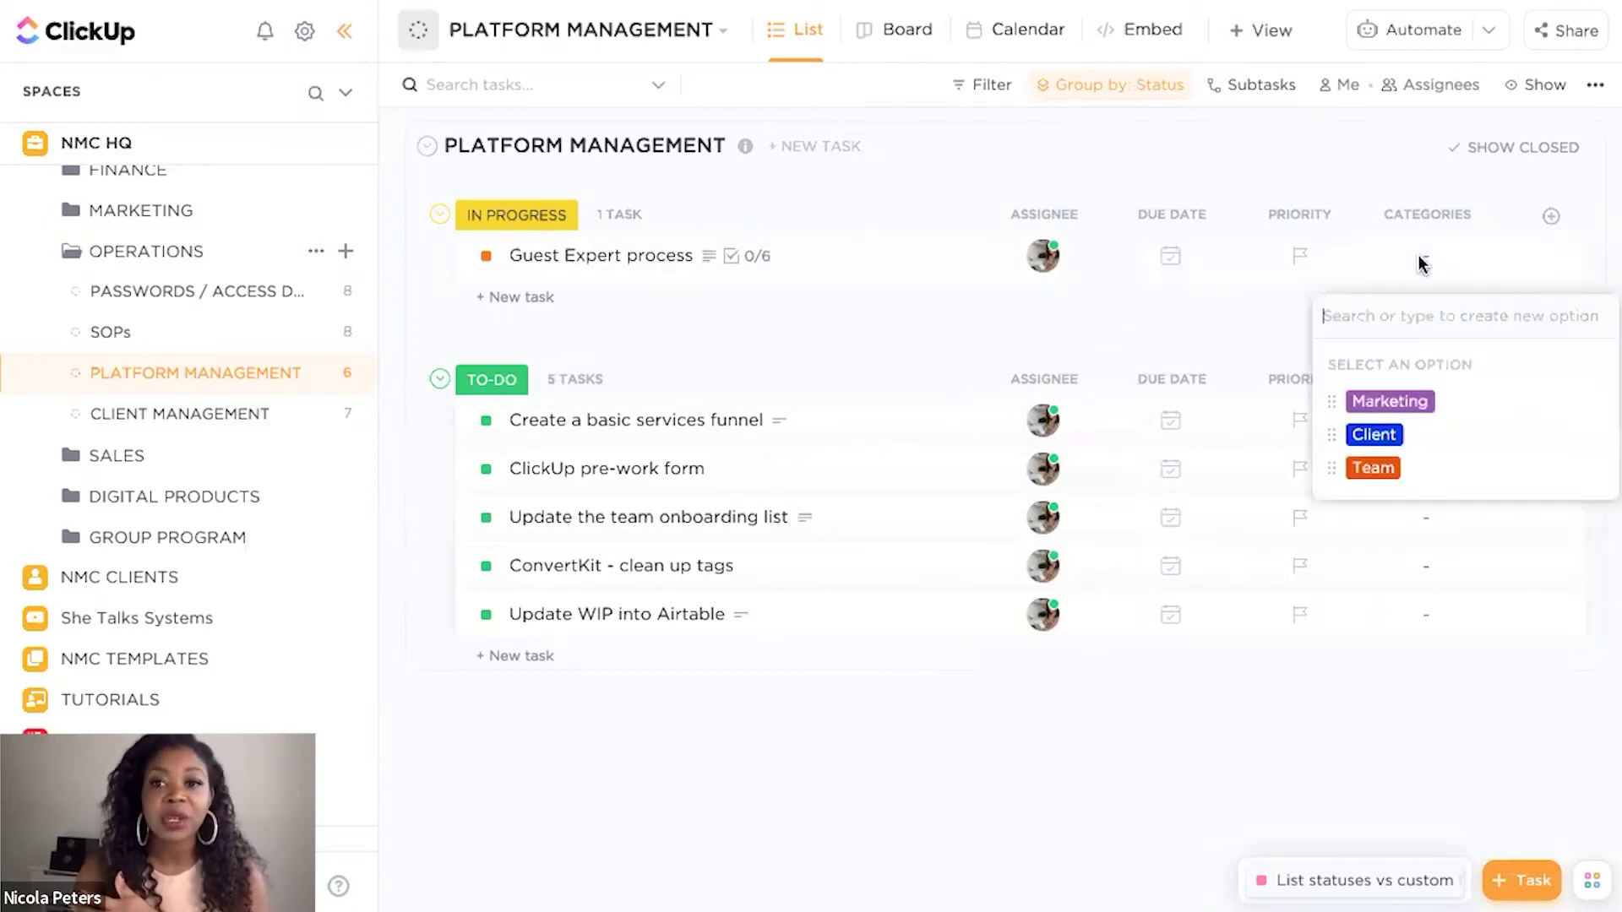
left_click(1372, 434)
left_click(1173, 755)
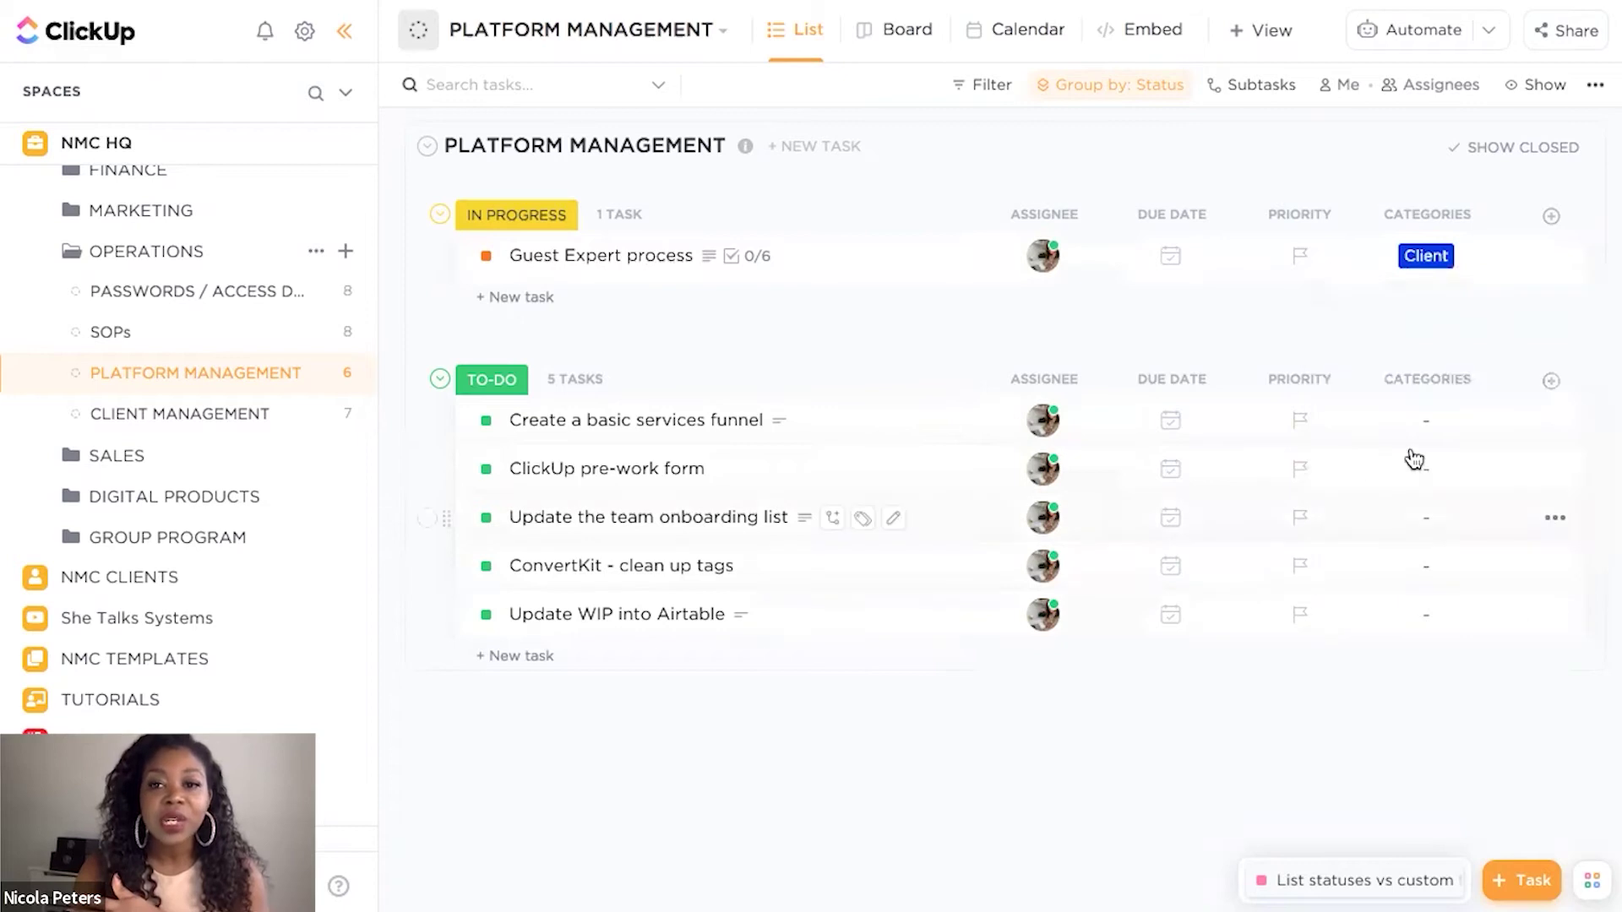
left_click(1440, 261)
left_click(1441, 257)
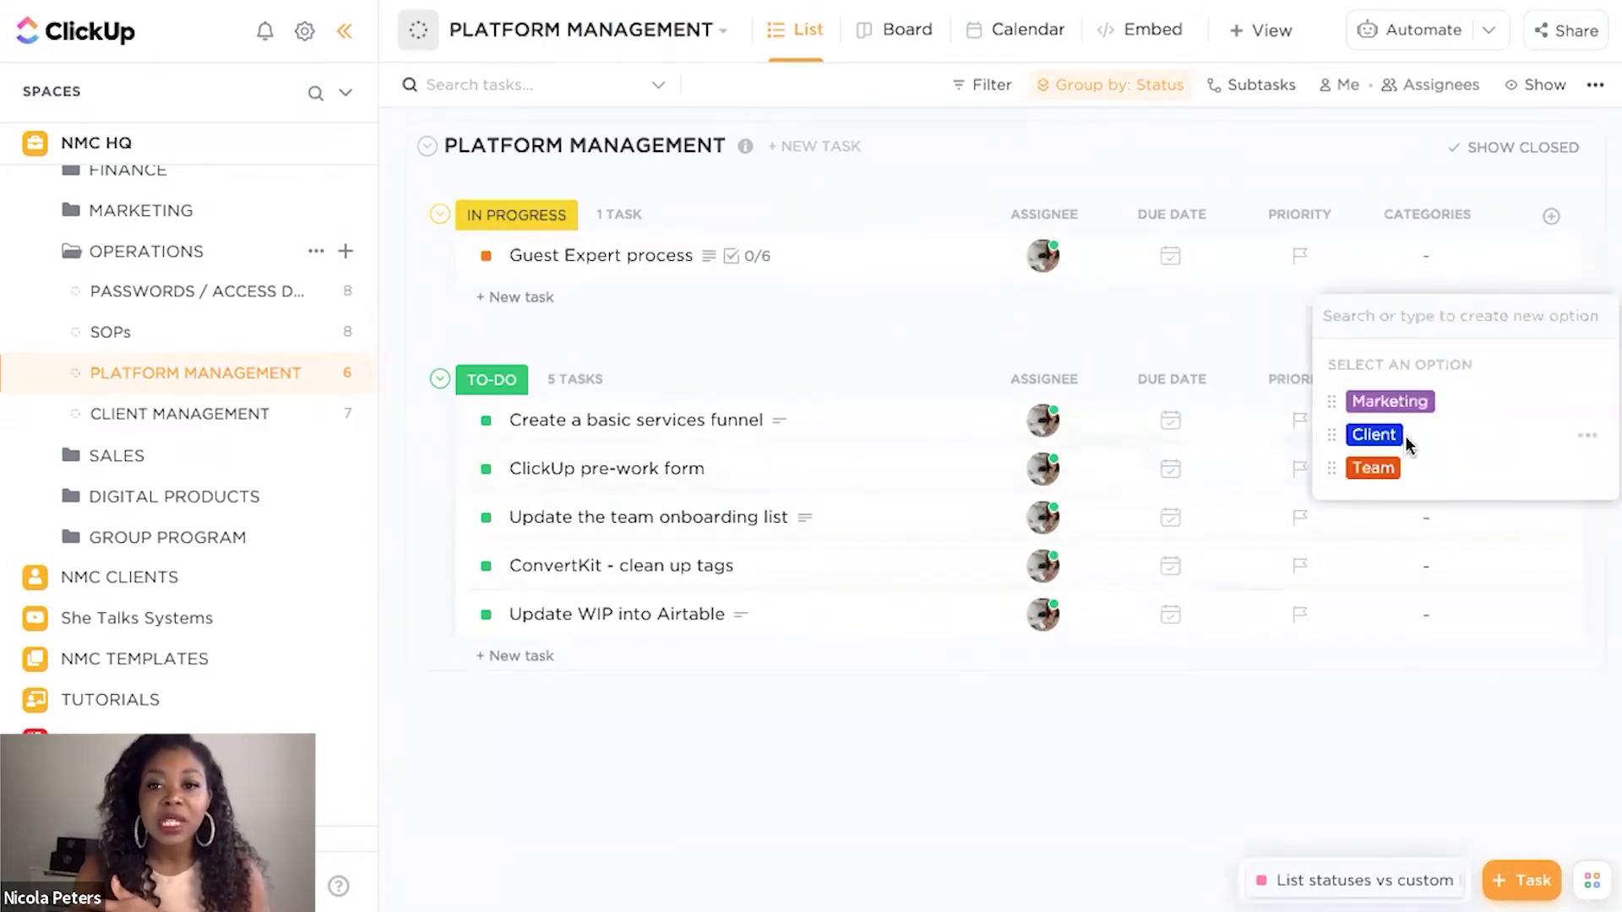
left_click(1405, 400)
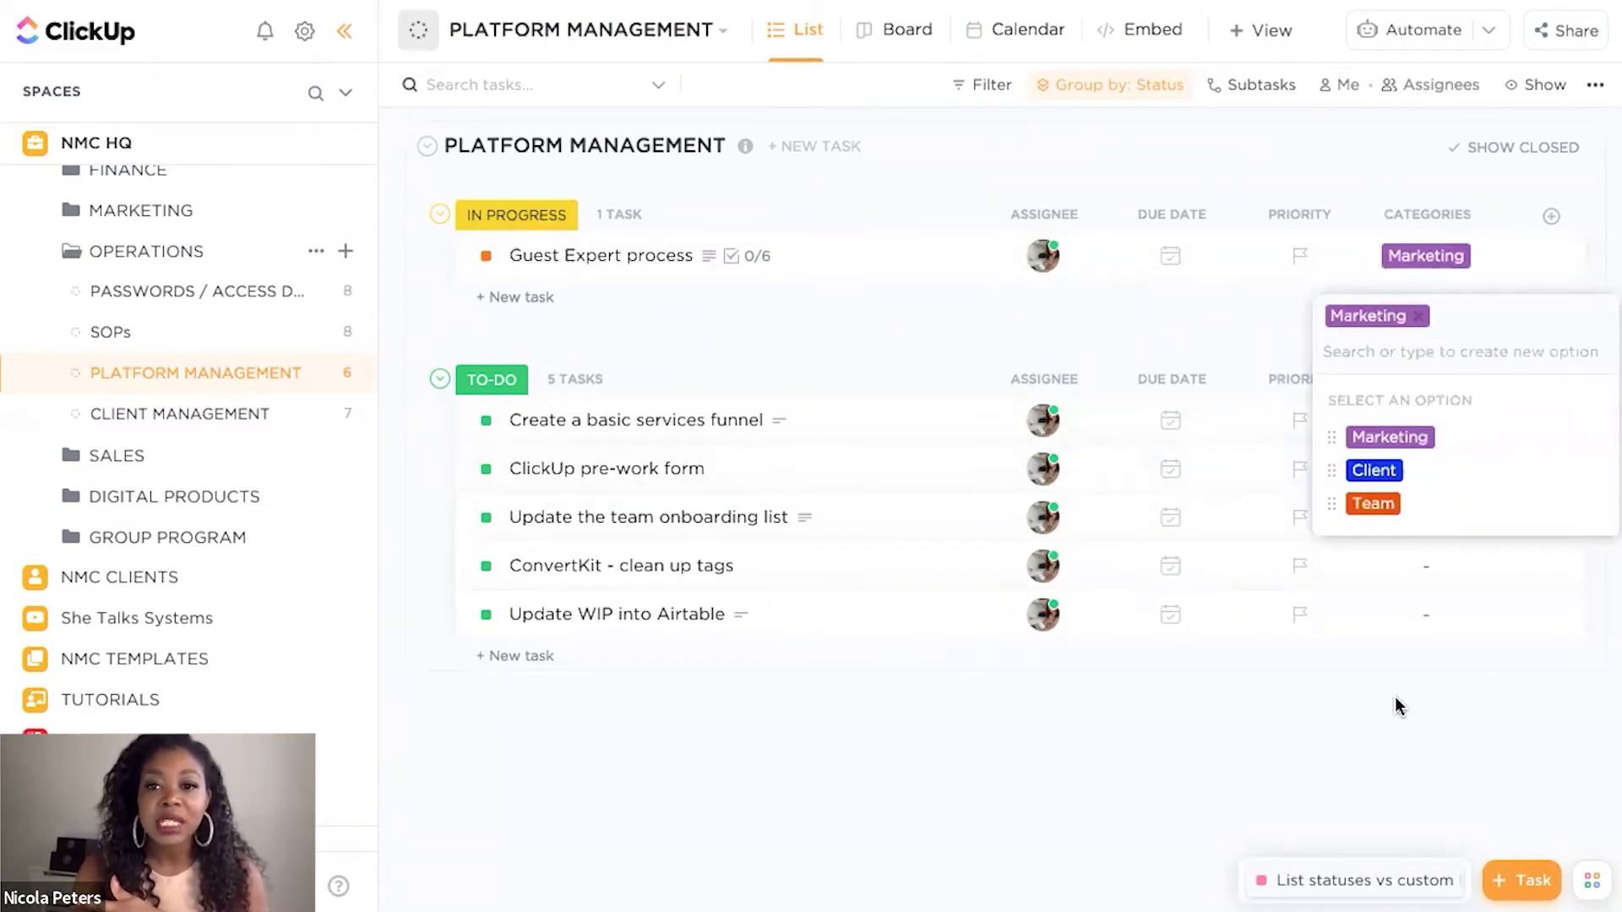
left_click(1444, 409)
Step: Label the funnel task Marketing, the pre-work form Client and the onboarding list Team
left_click(1438, 423)
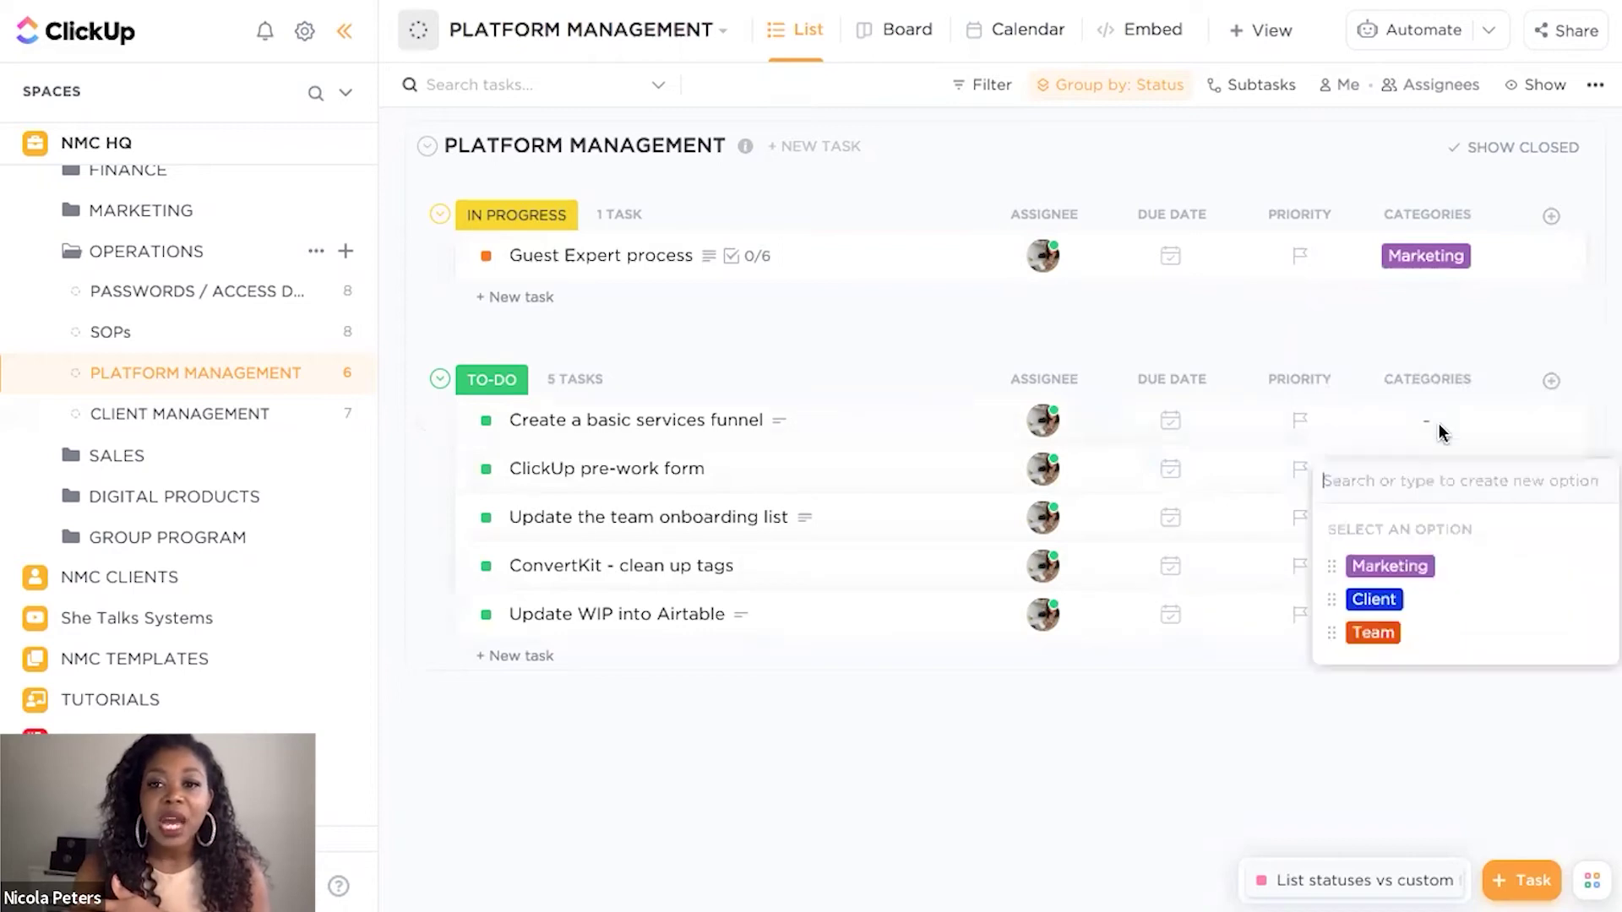
left_click(1390, 565)
left_click(1242, 698)
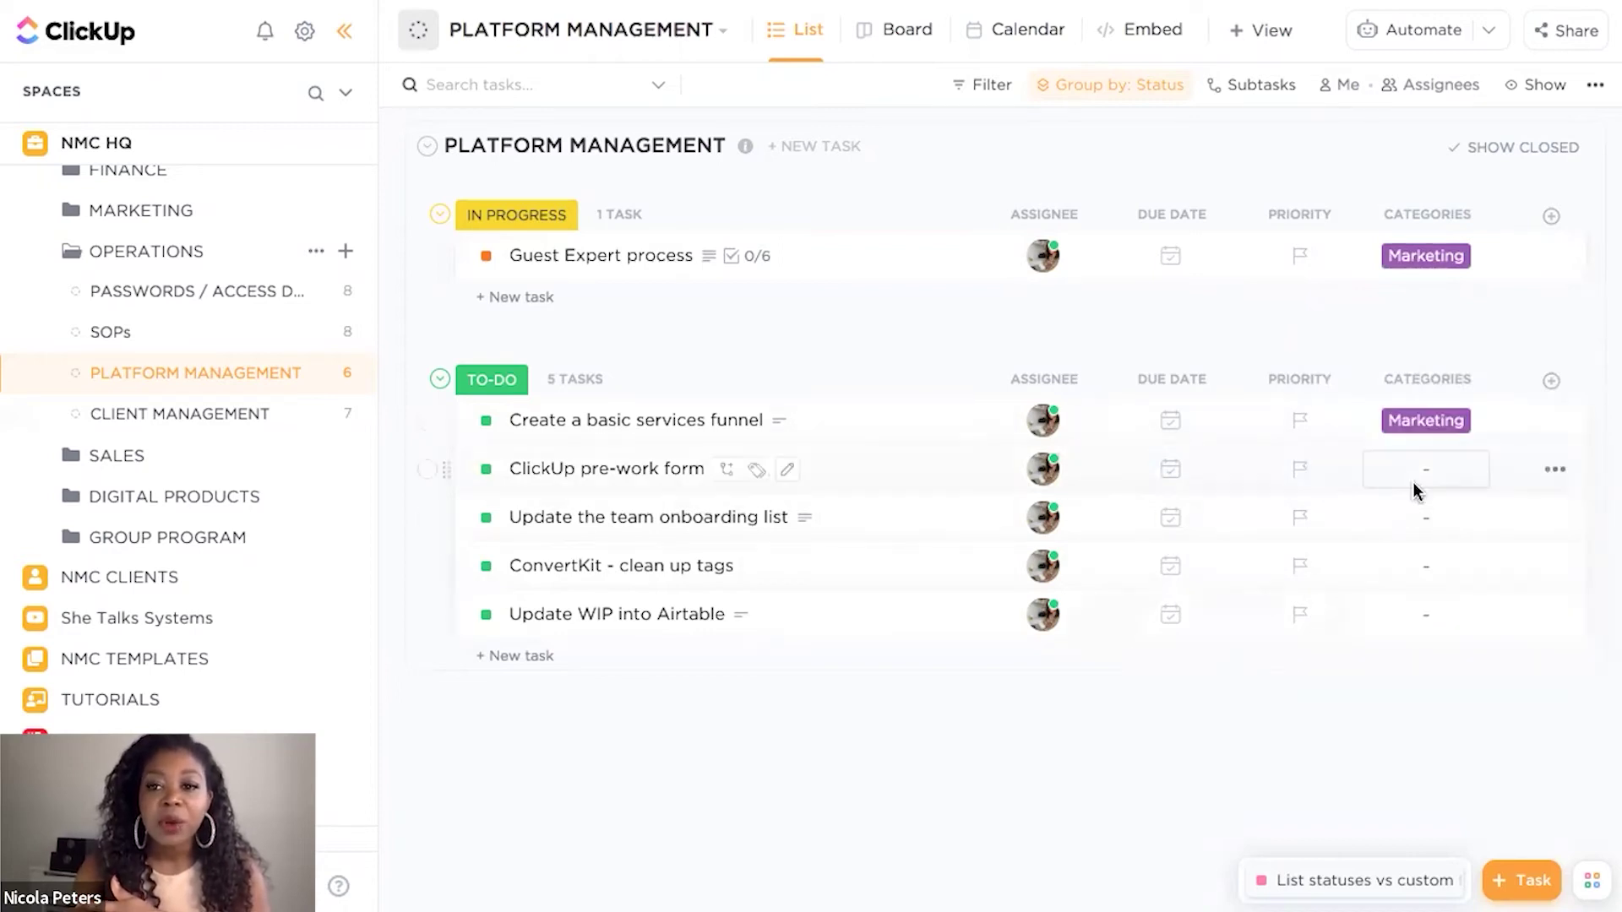
left_click(1412, 481)
left_click(1373, 647)
left_click(1225, 738)
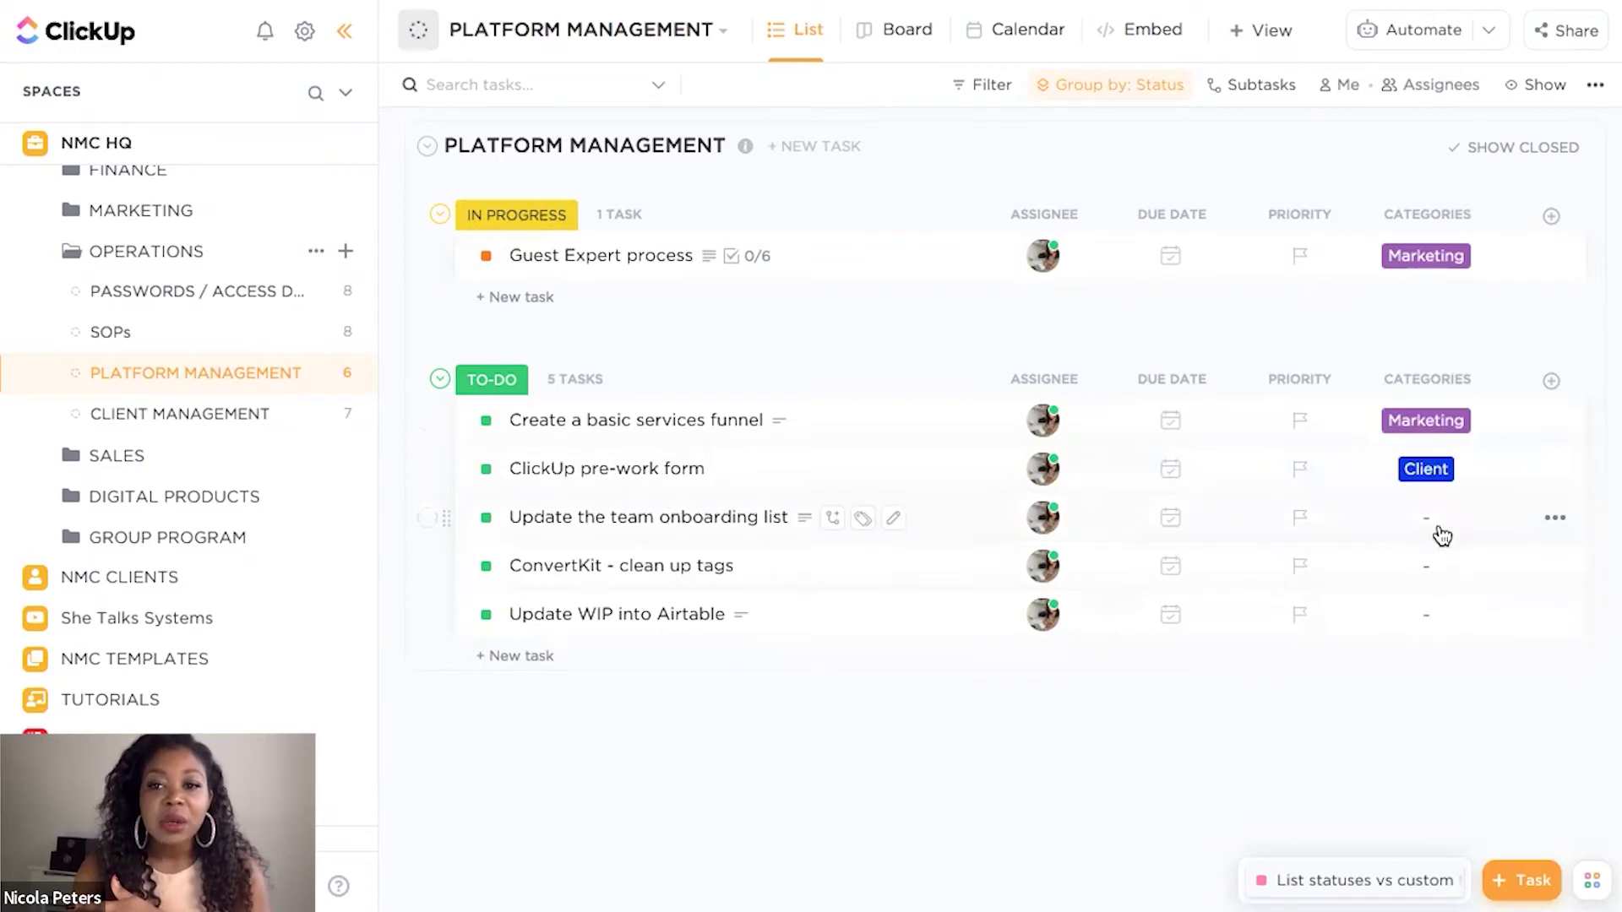
left_click(1439, 519)
left_click(1390, 730)
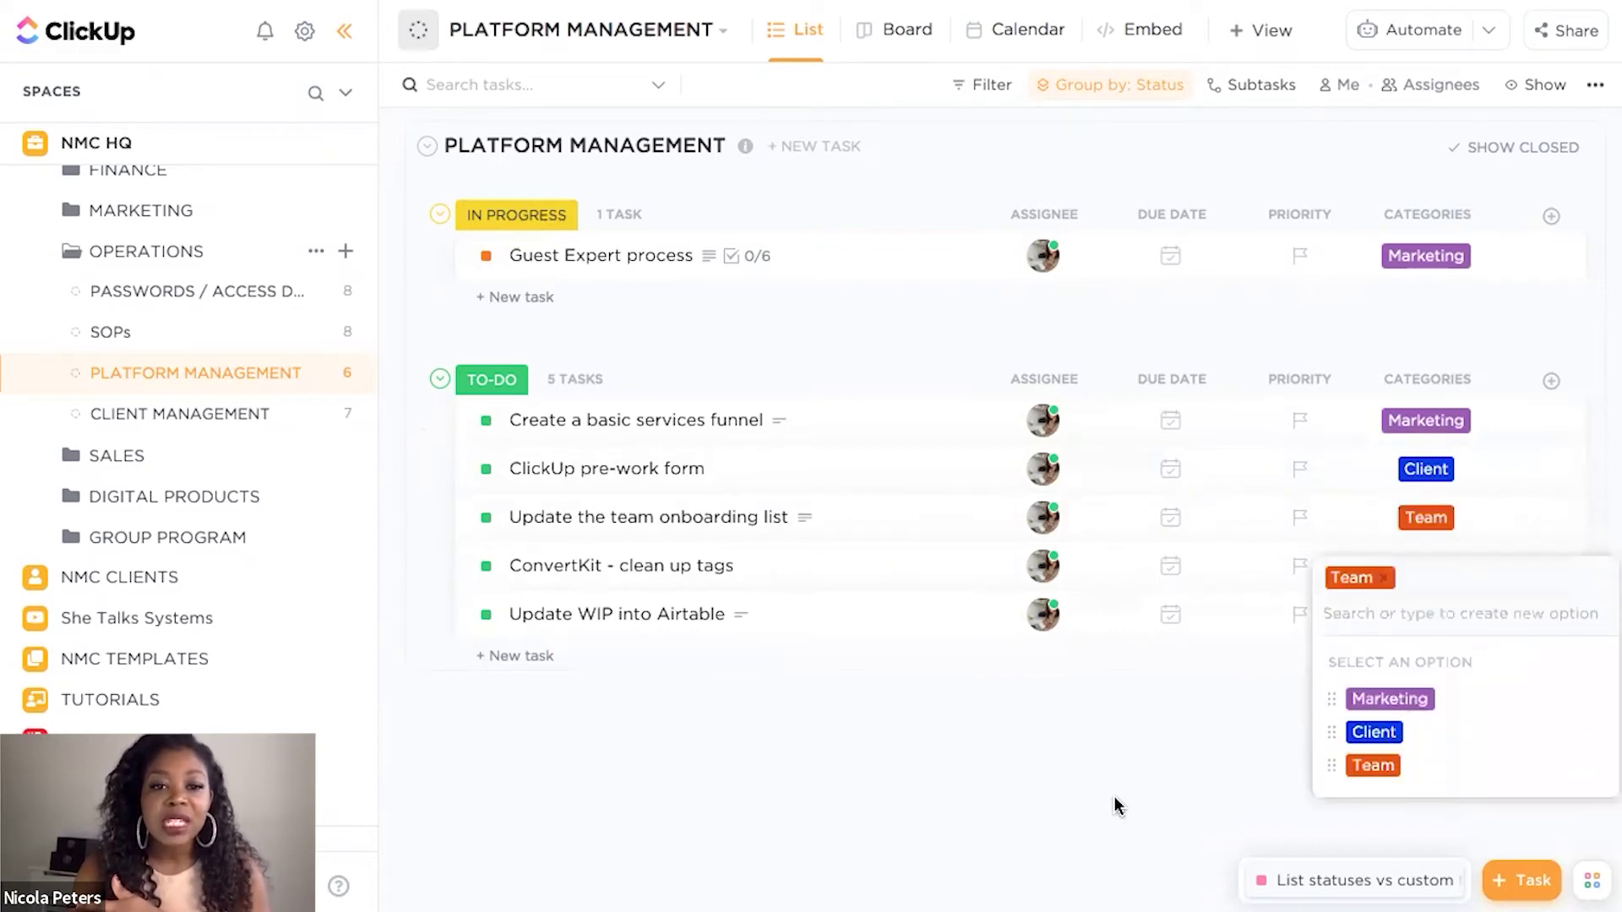
left_click(1115, 803)
Step: Label the ConvertKit task as Marketing and Update WIP into Airtable as Team
left_click(1429, 568)
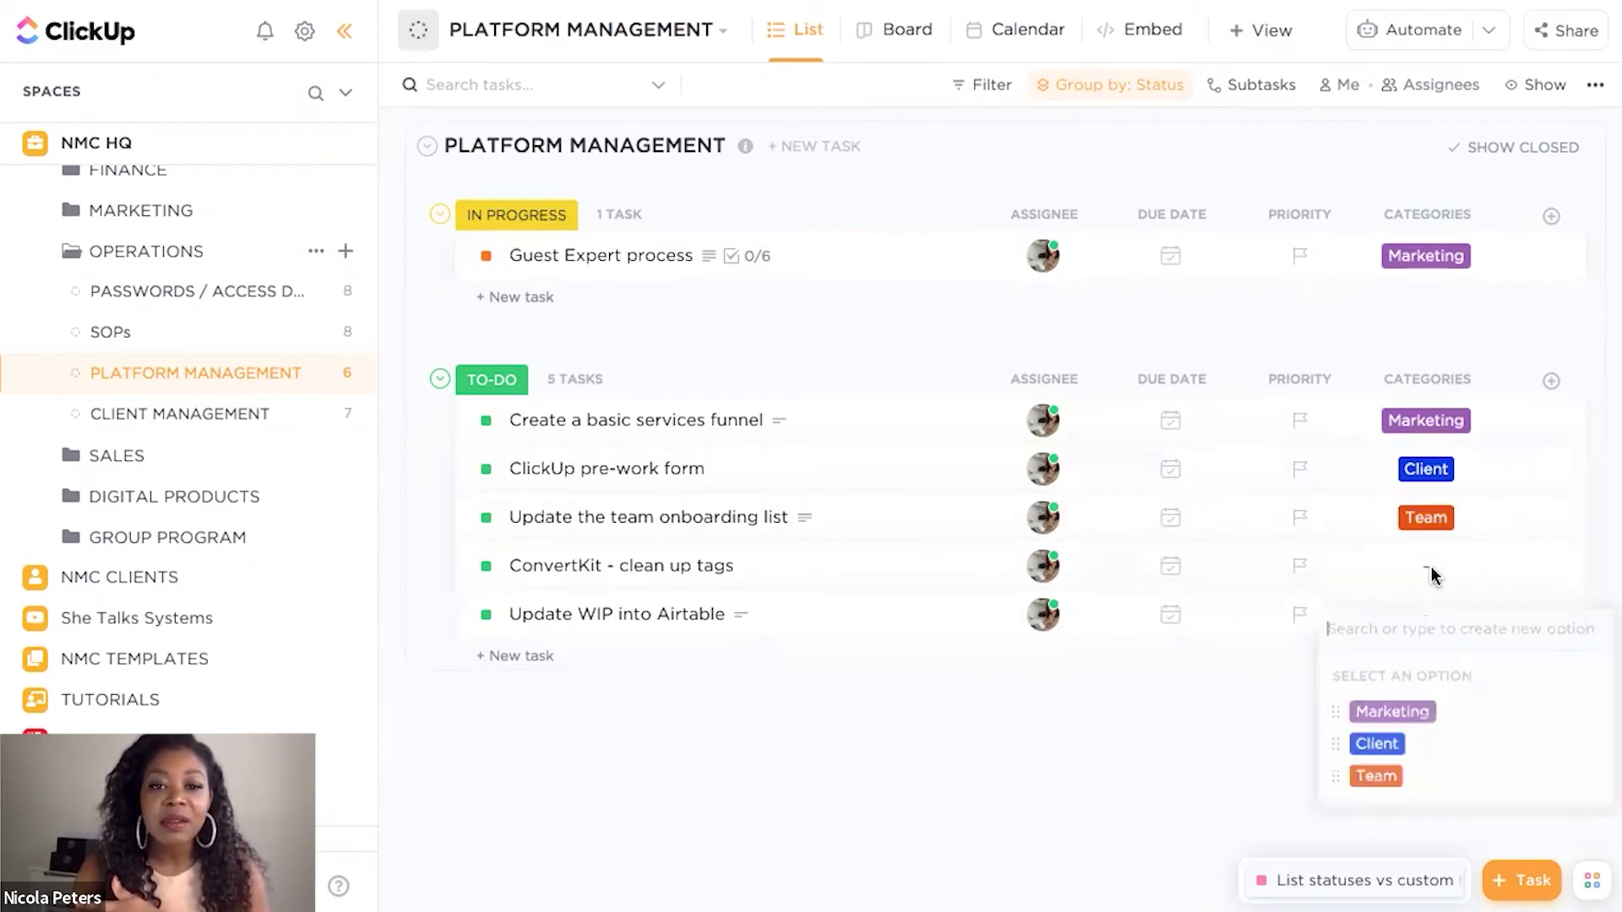
left_click(1392, 714)
left_click(1229, 740)
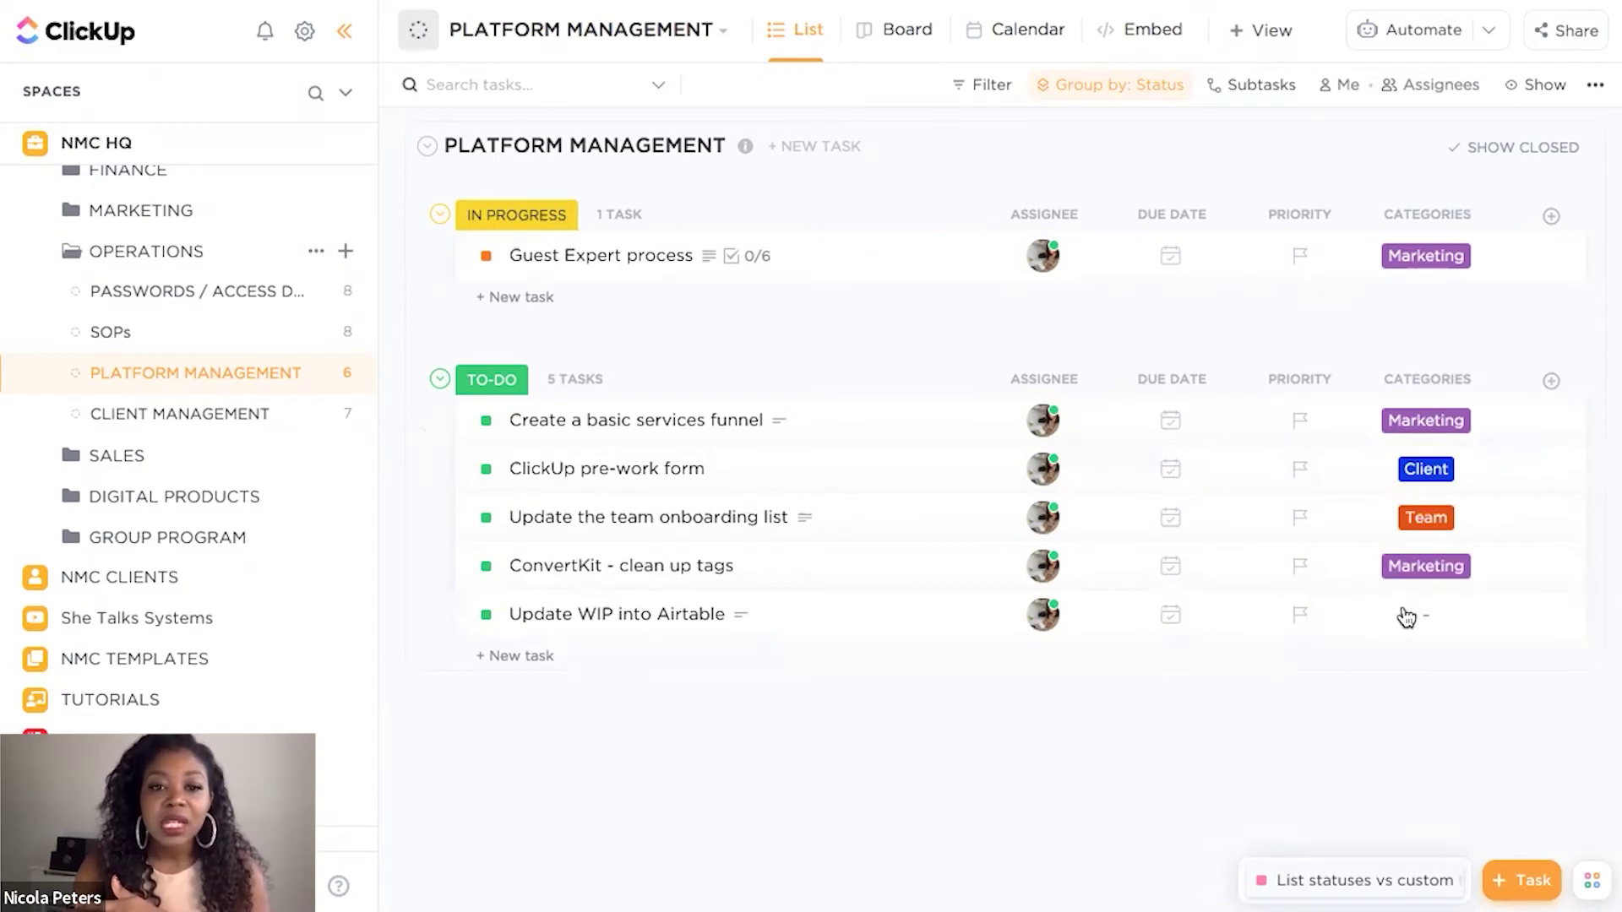
left_click(1426, 633)
left_click(1381, 825)
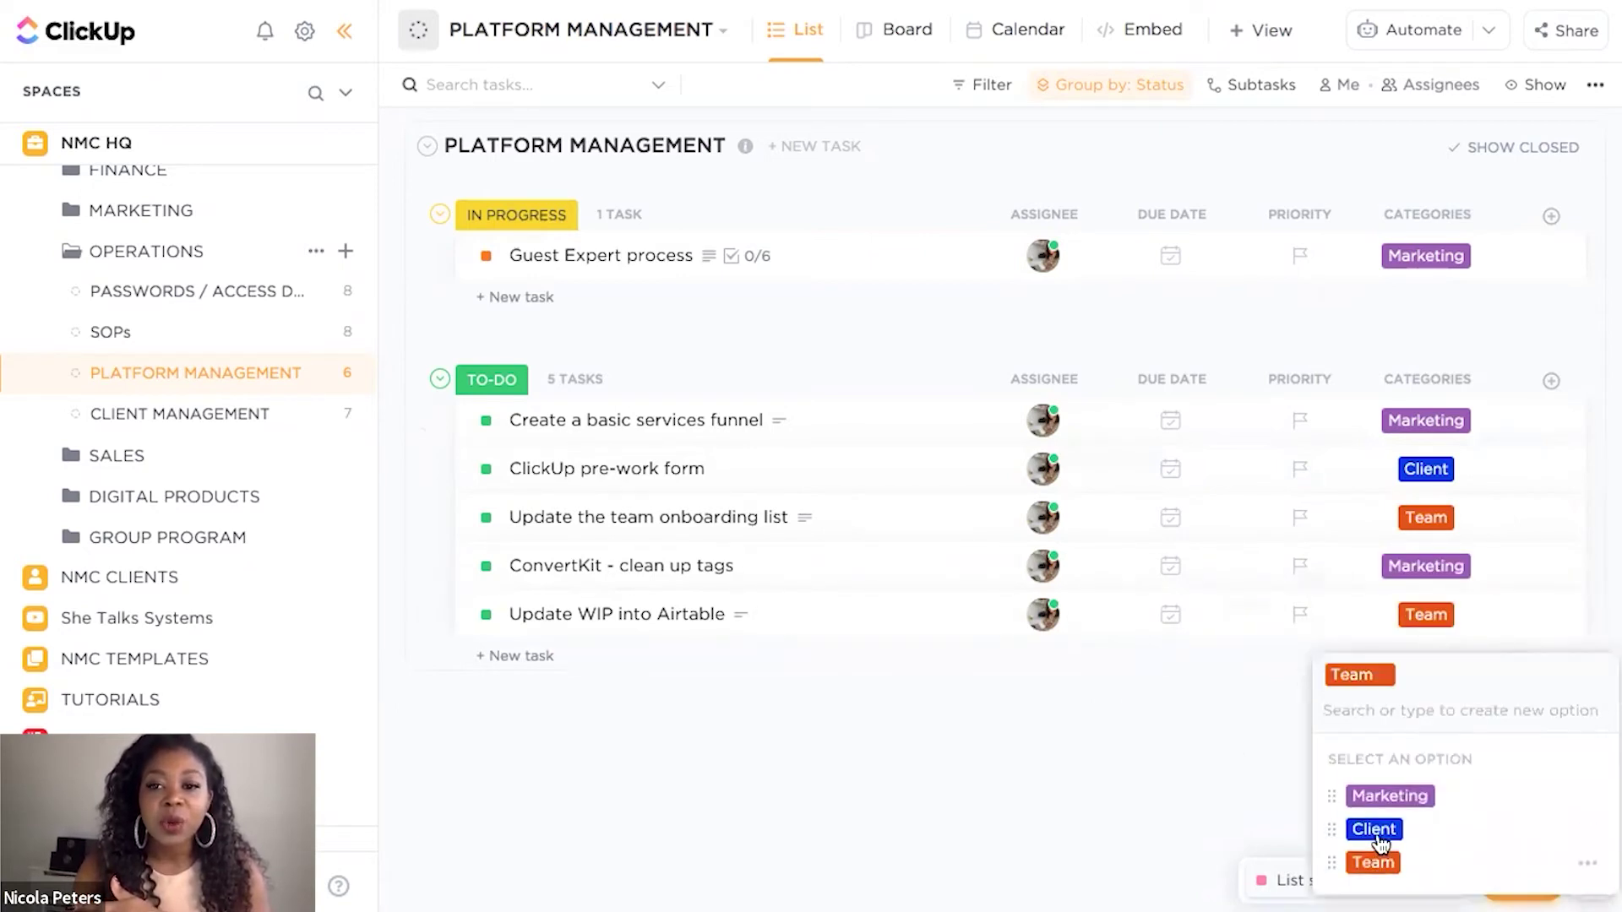
left_click(1235, 743)
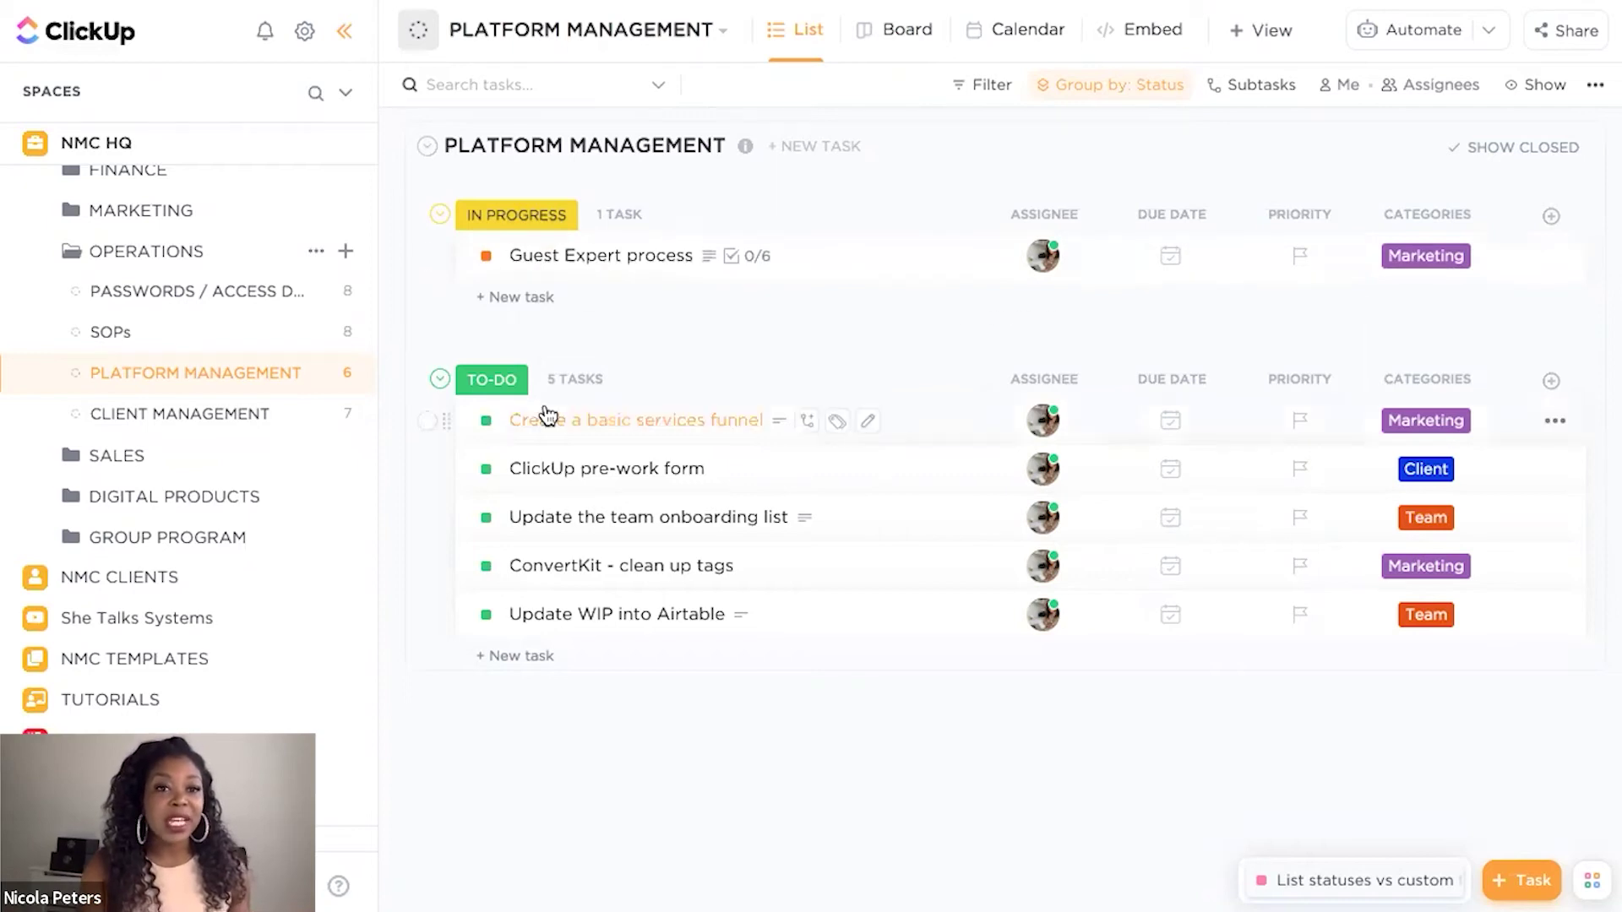
Step: Set Create a basic services funnel's status to FOR REVIEW
left_click(486, 423)
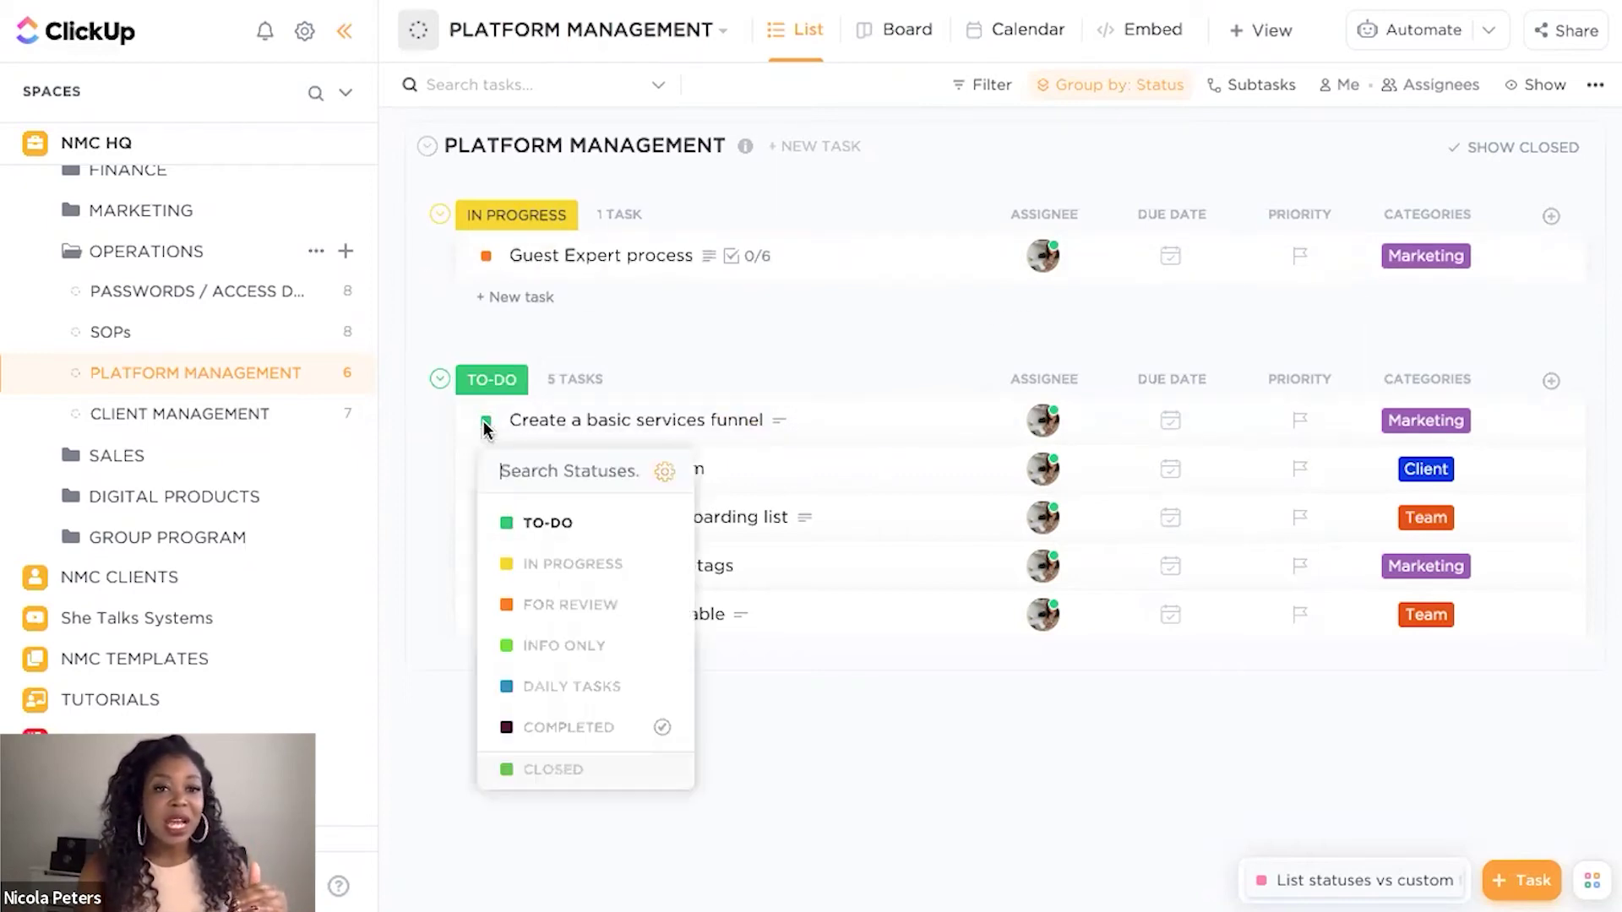
left_click(529, 625)
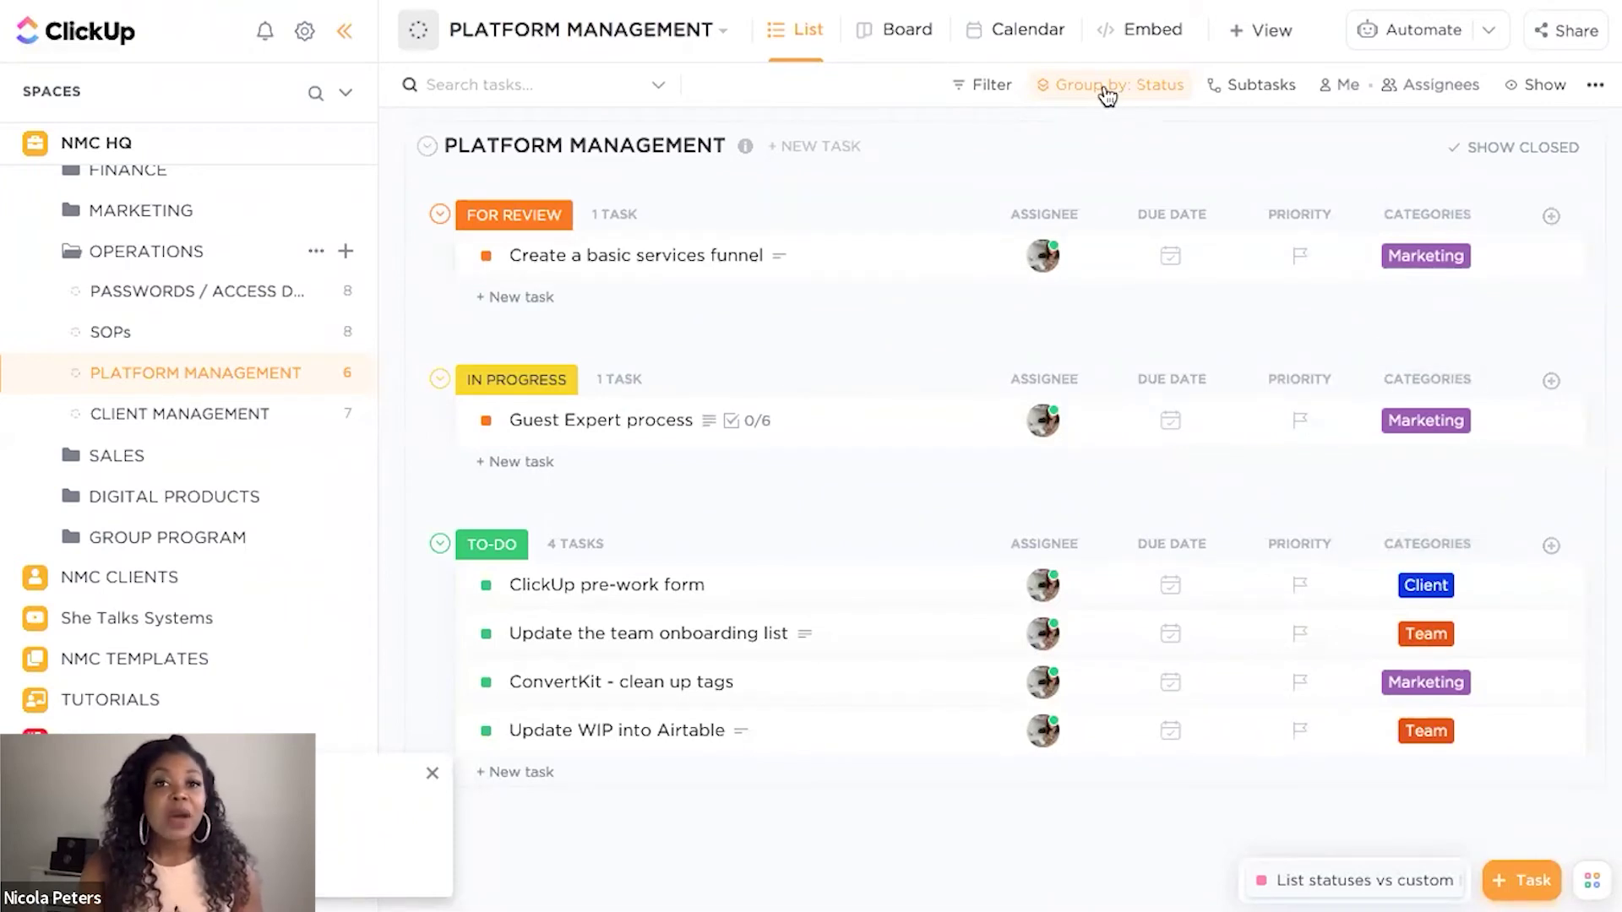
Step: Group the list by the Categories custom field into Client, Marketing and Team groups
left_click(1104, 86)
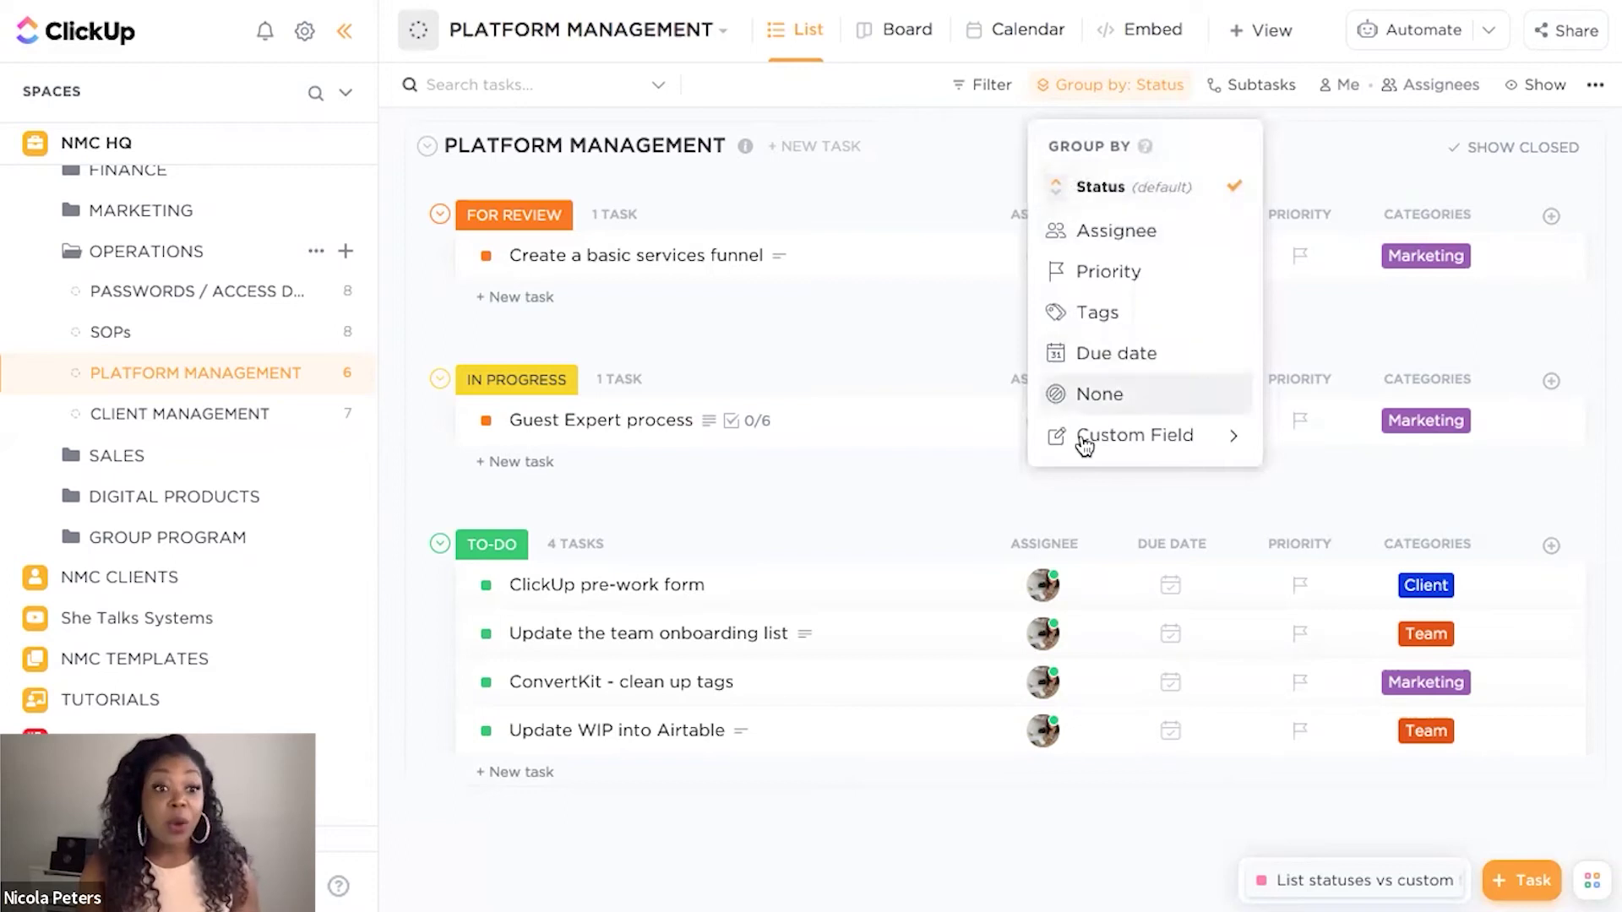
mouse_move(1089, 448)
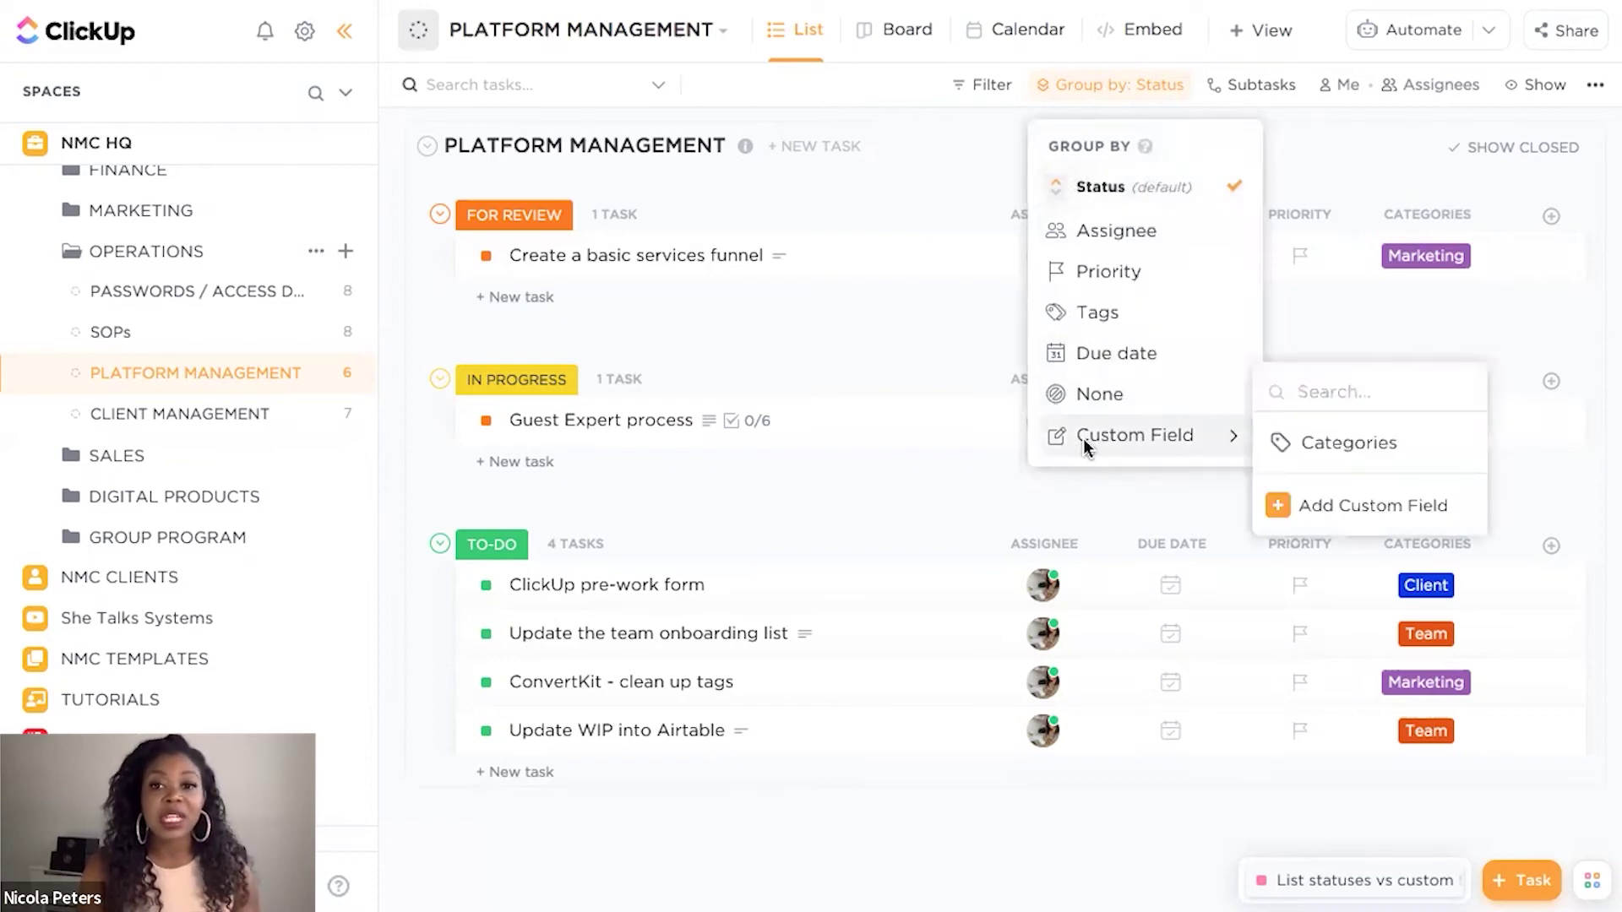
left_click(1370, 442)
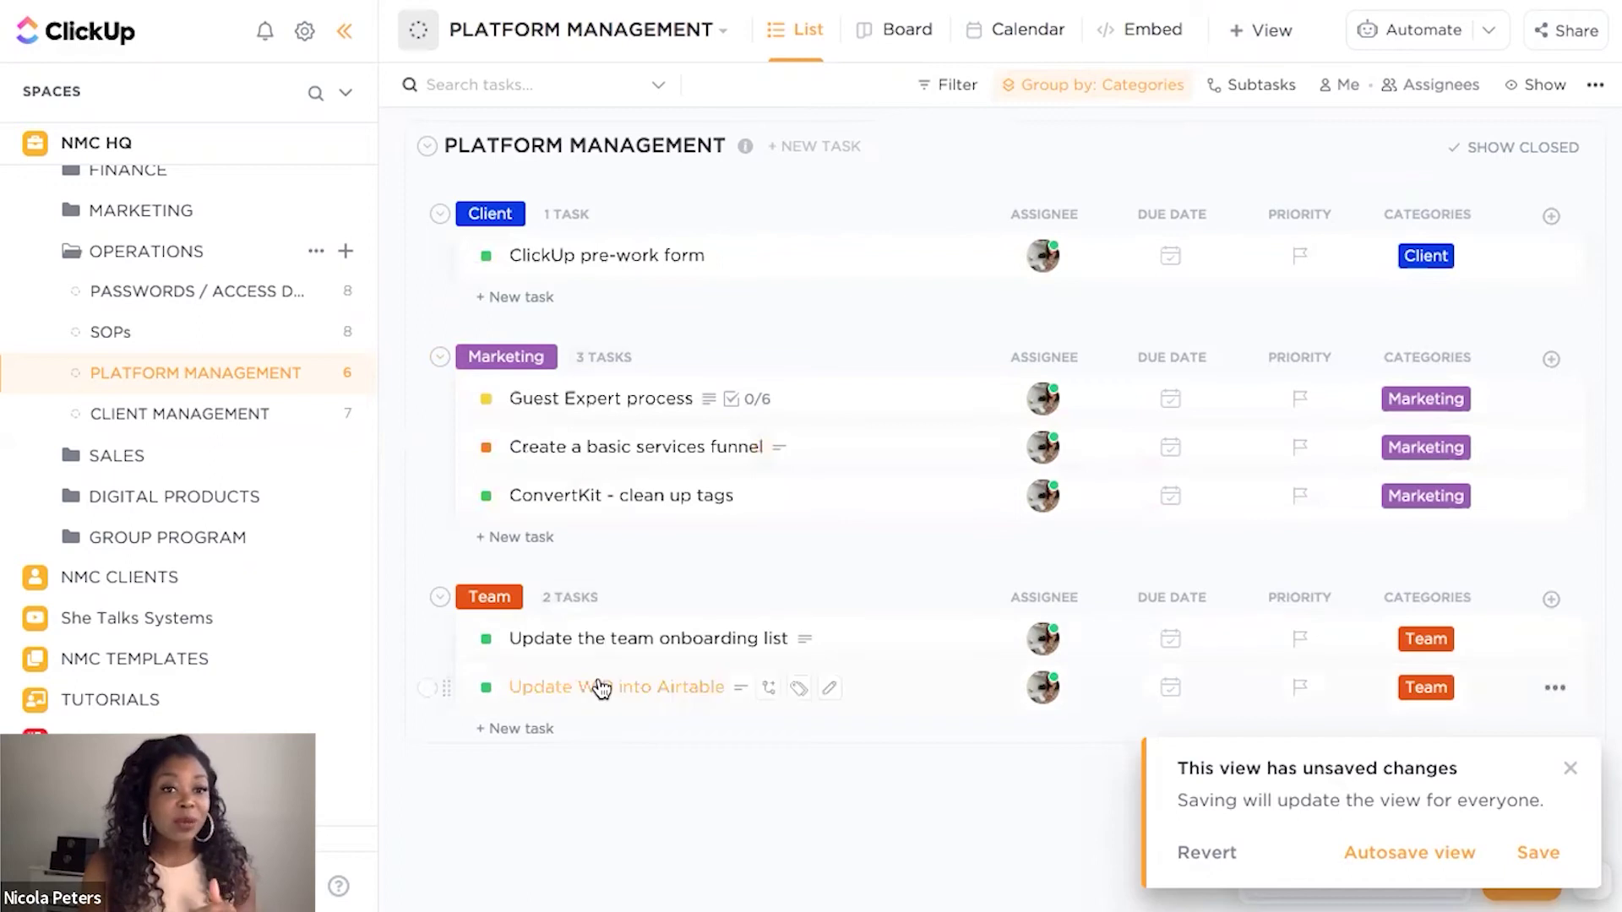
left_click(1550, 216)
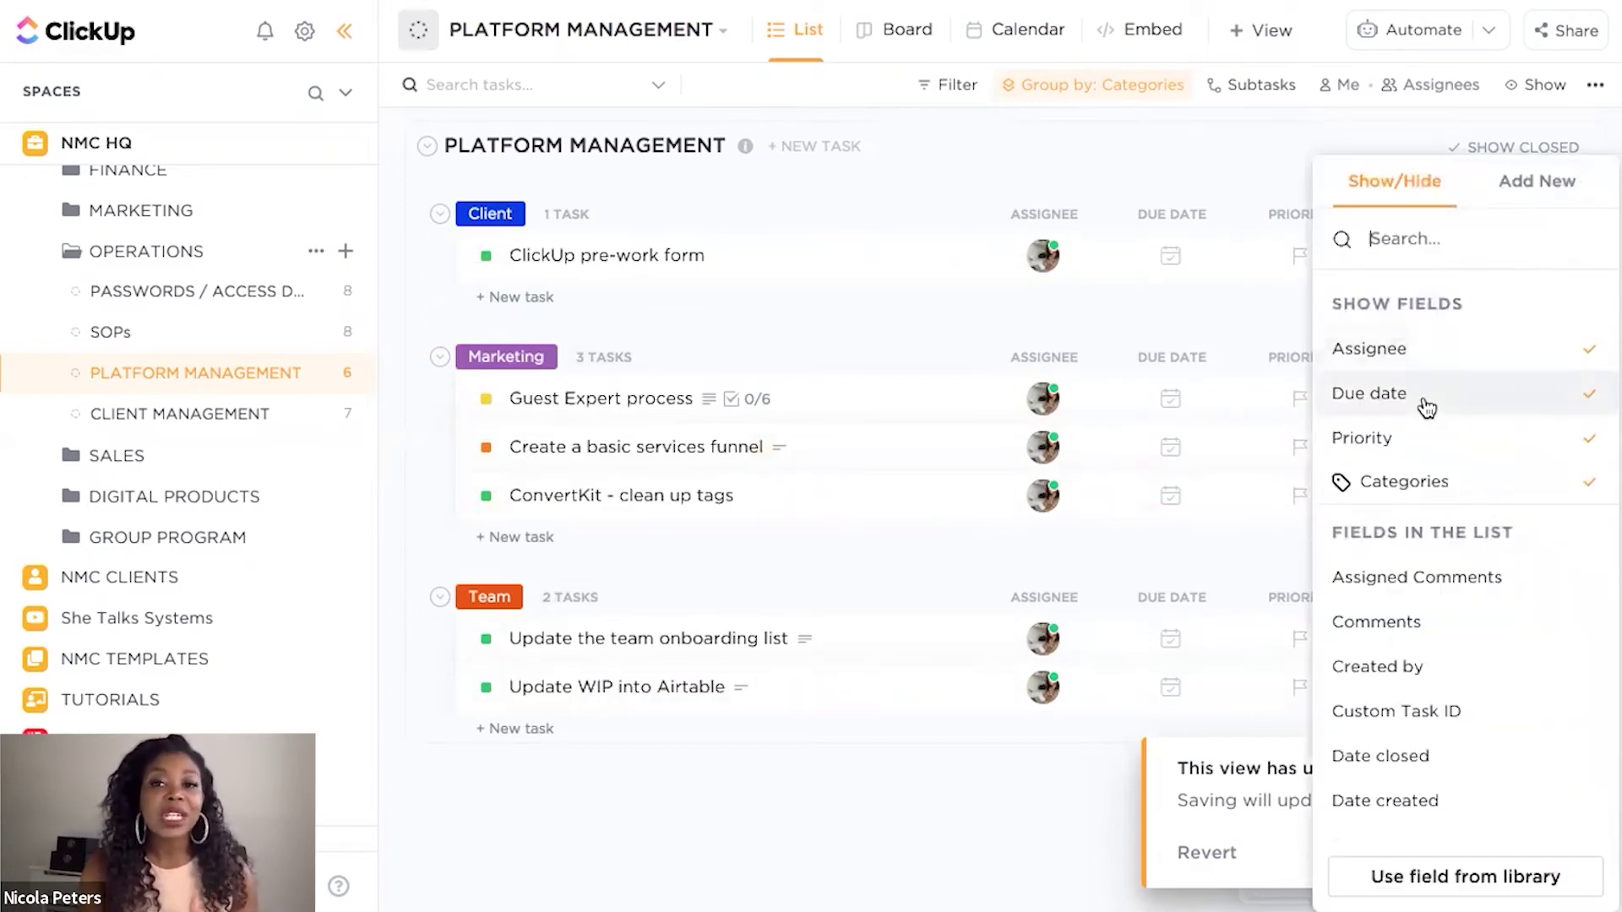
Step: Show the Status field as a column in the list
scroll(1403, 643, "down", 5)
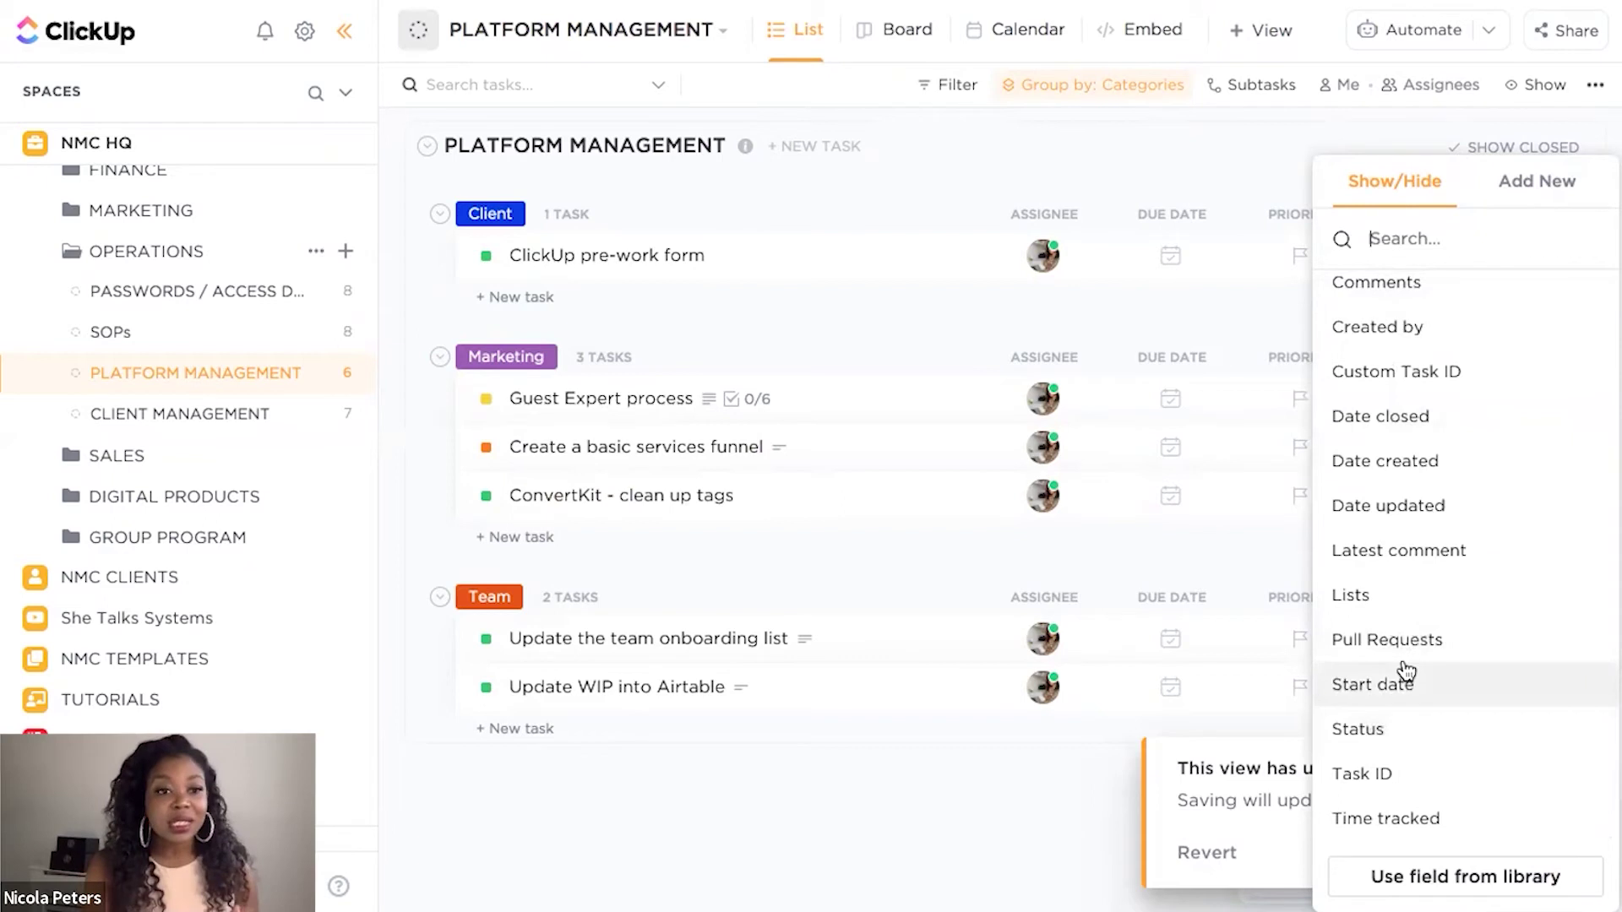
left_click(1388, 731)
left_click(1252, 147)
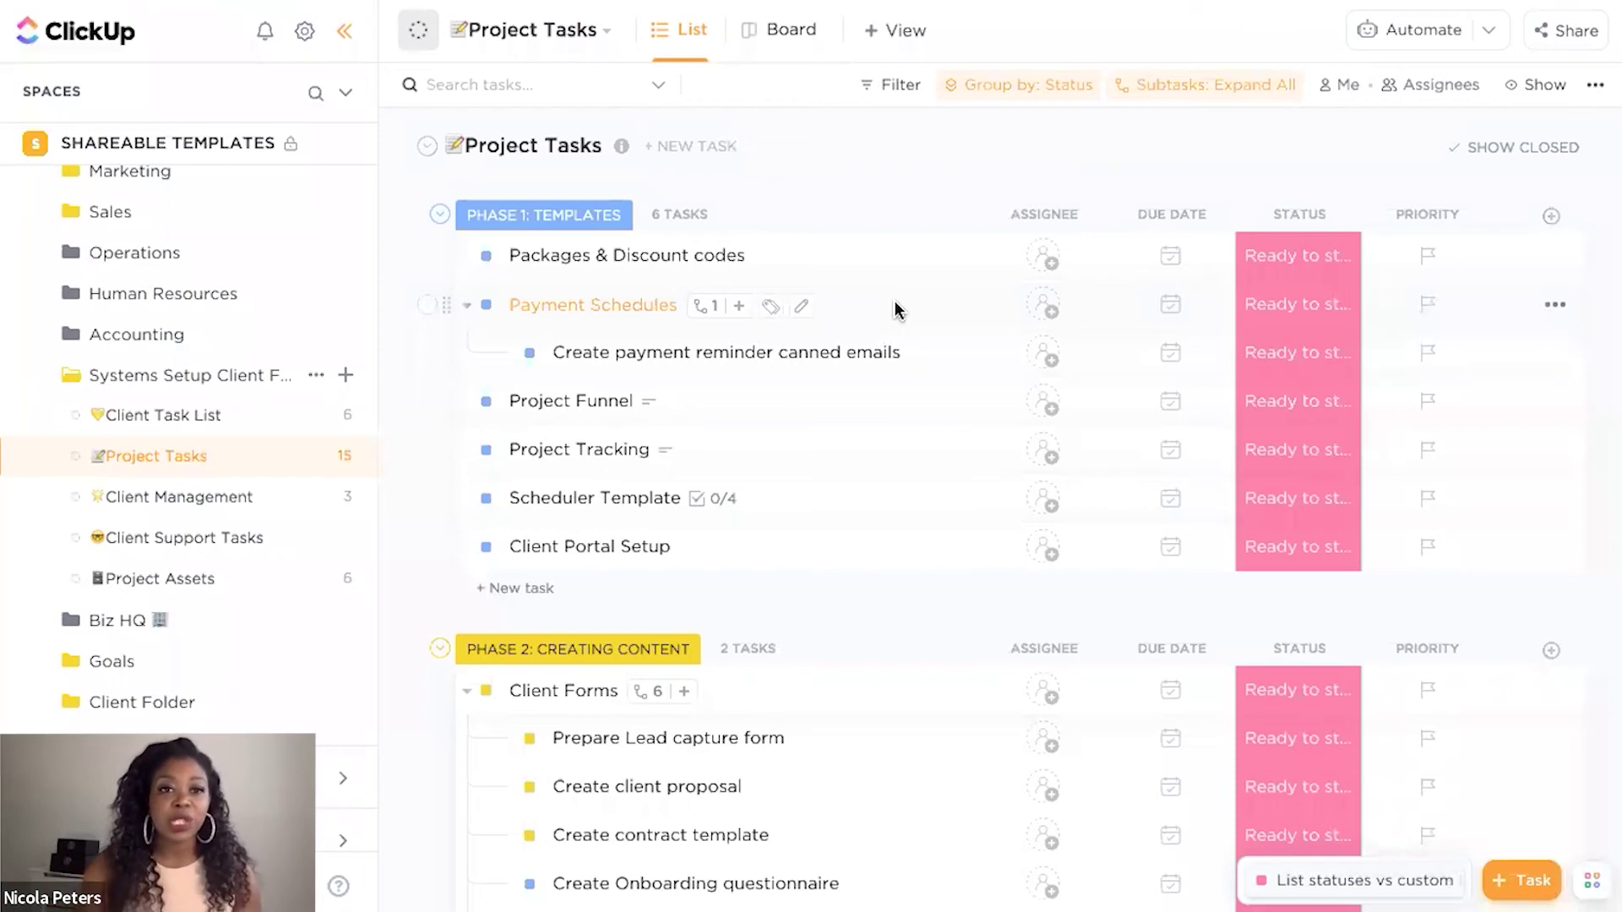
Step: Collapse the Phase 1, Phase 2, Phase 3 and Phase 4 groups
left_click(439, 216)
left_click(440, 308)
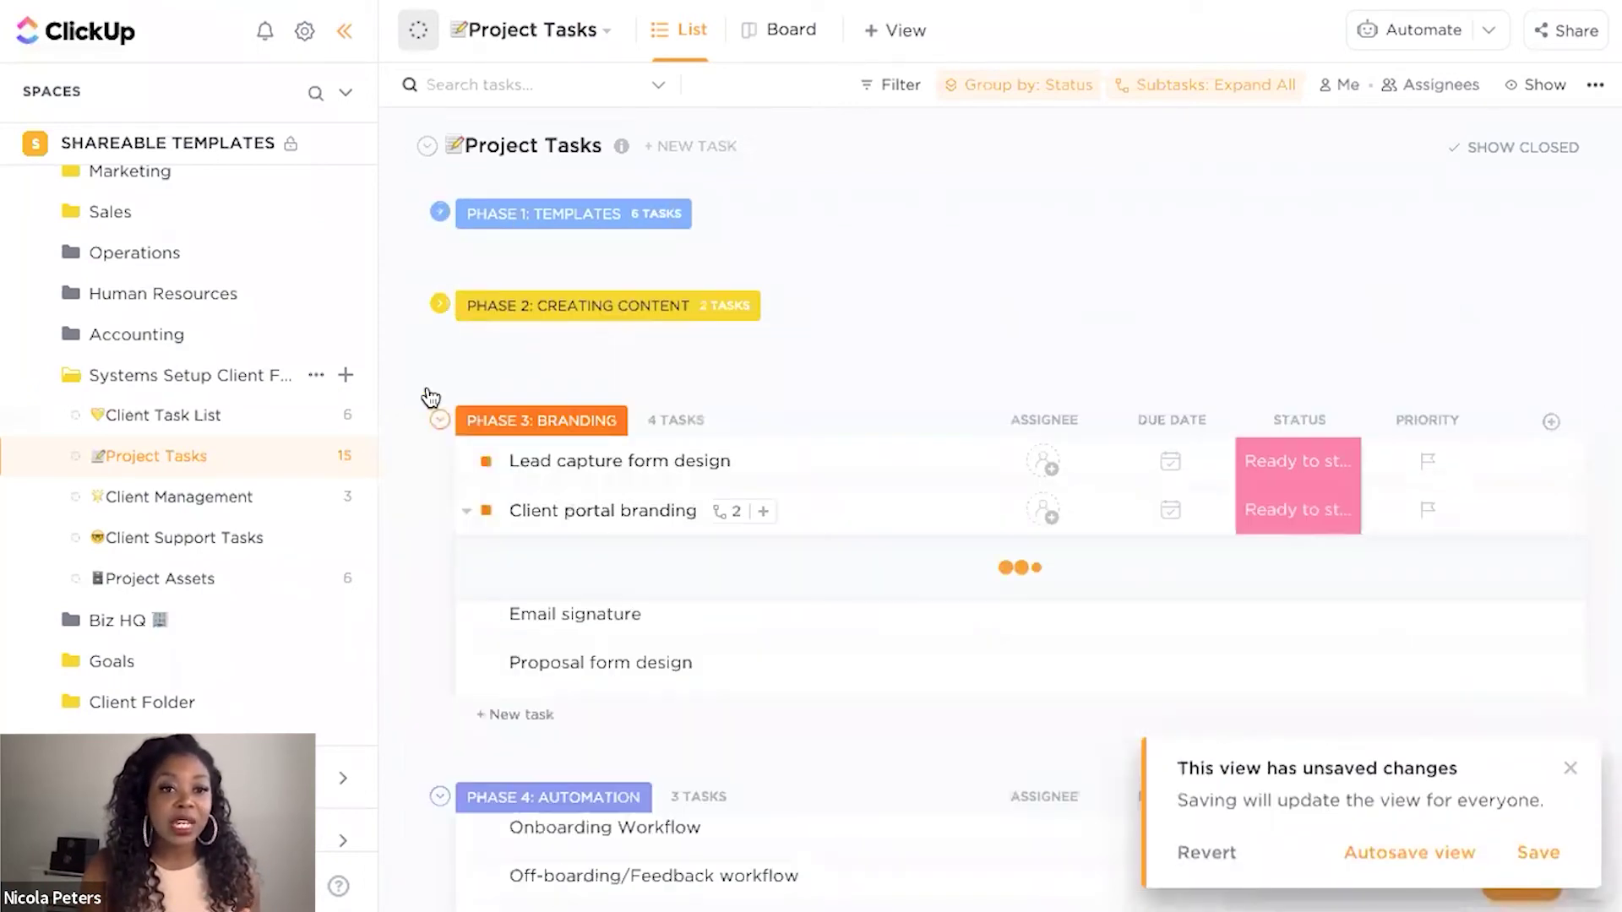
left_click(438, 419)
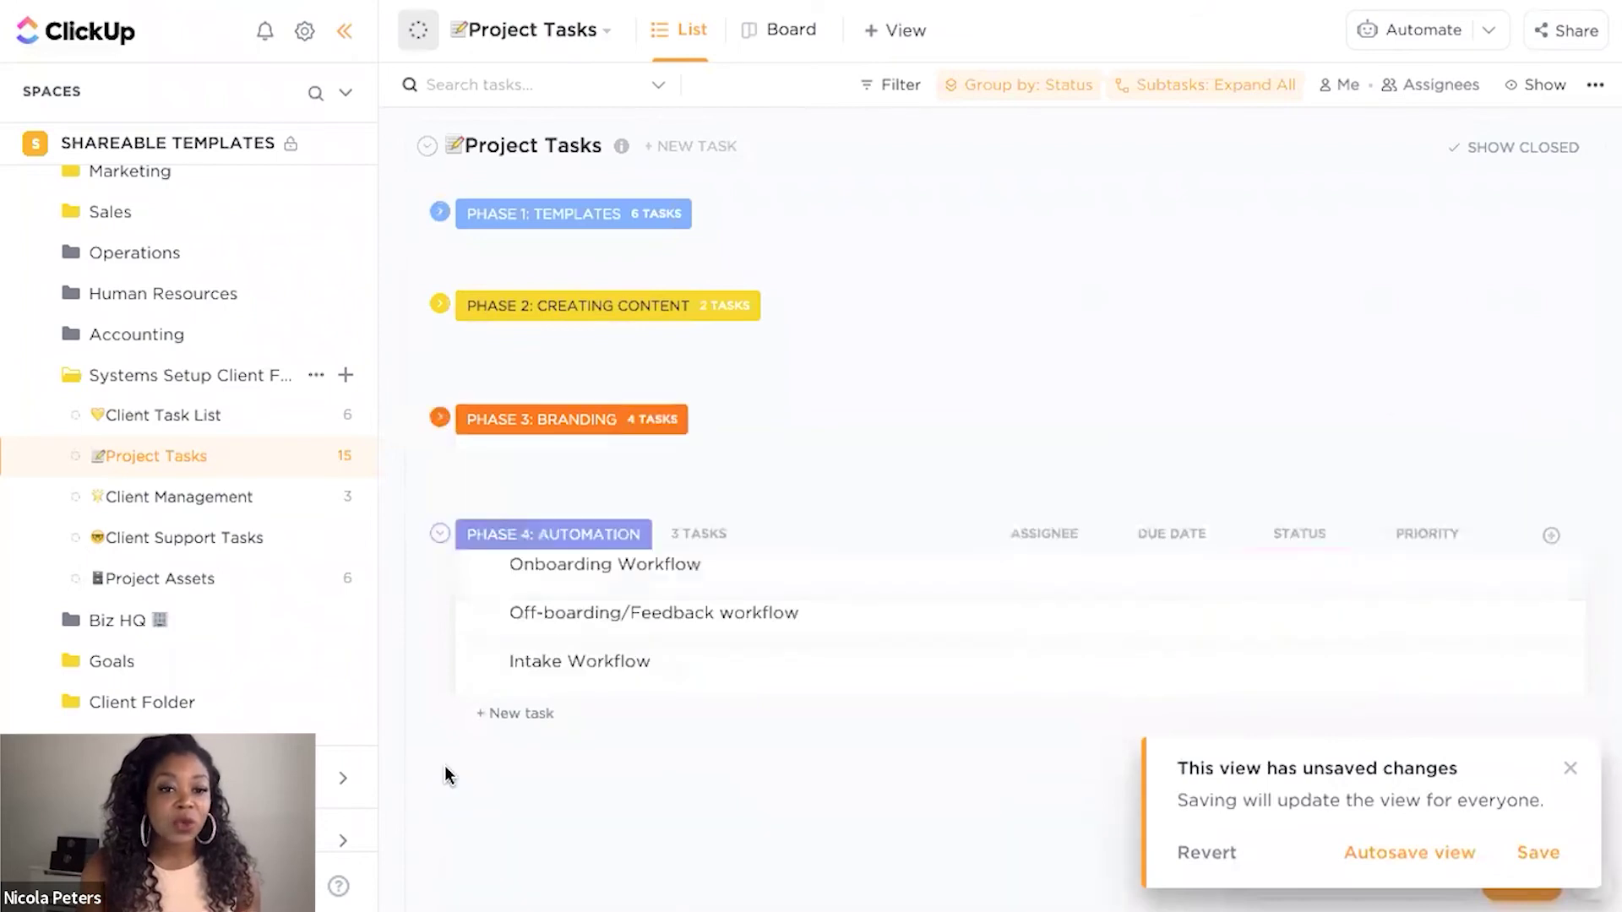
left_click(438, 540)
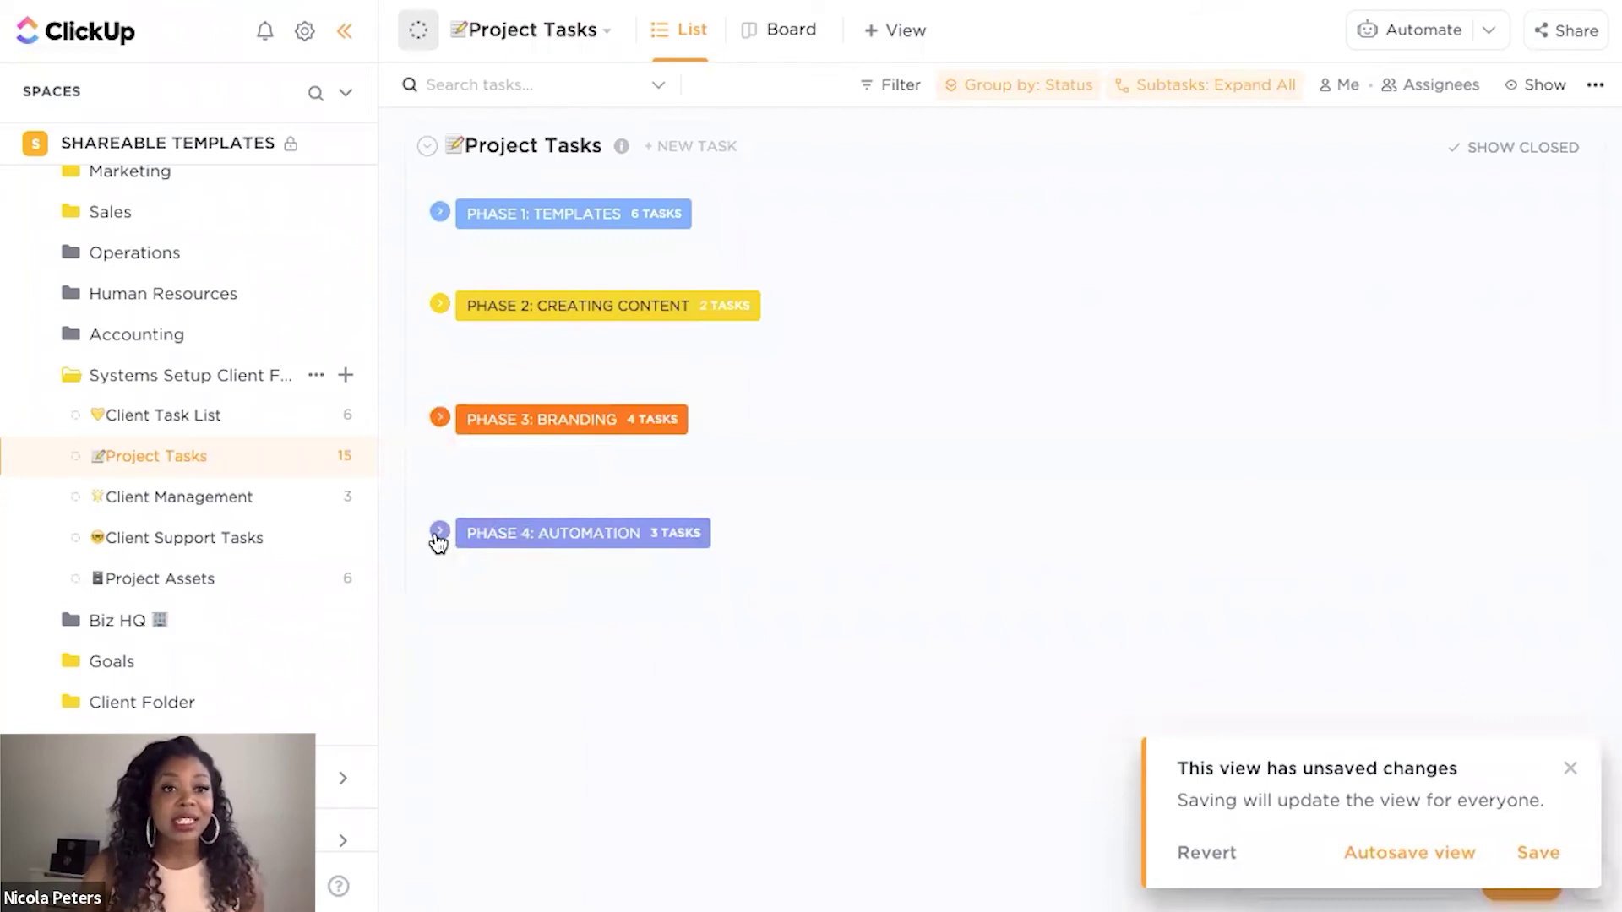
Step: Review the Project Tasks list statuses, then close the editor without changes
left_click(335, 457)
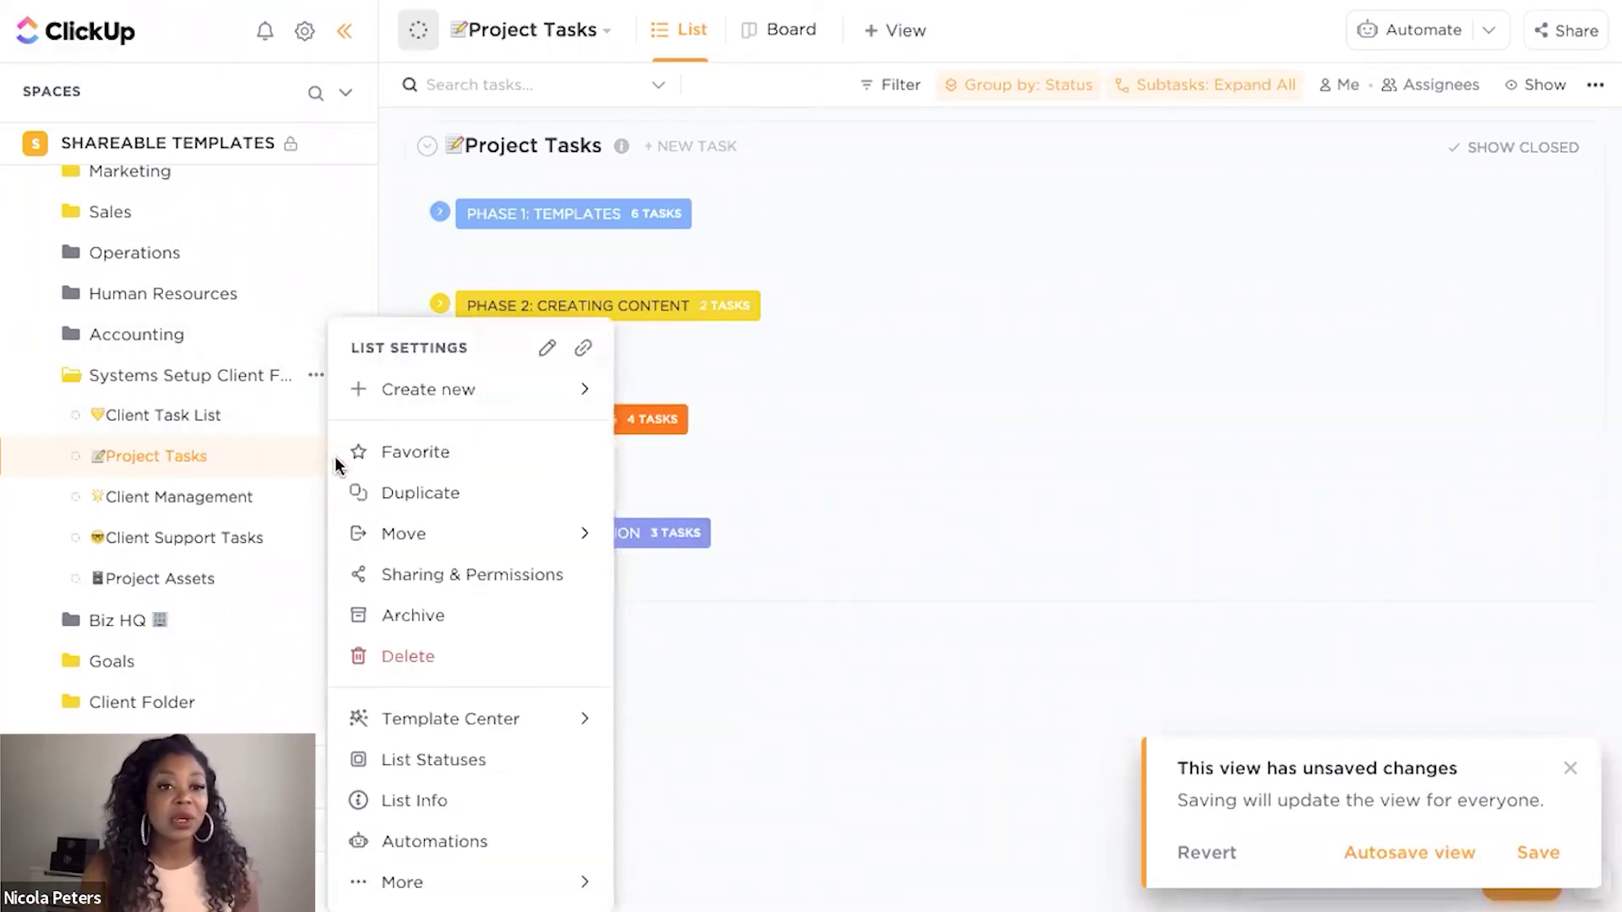
left_click(465, 758)
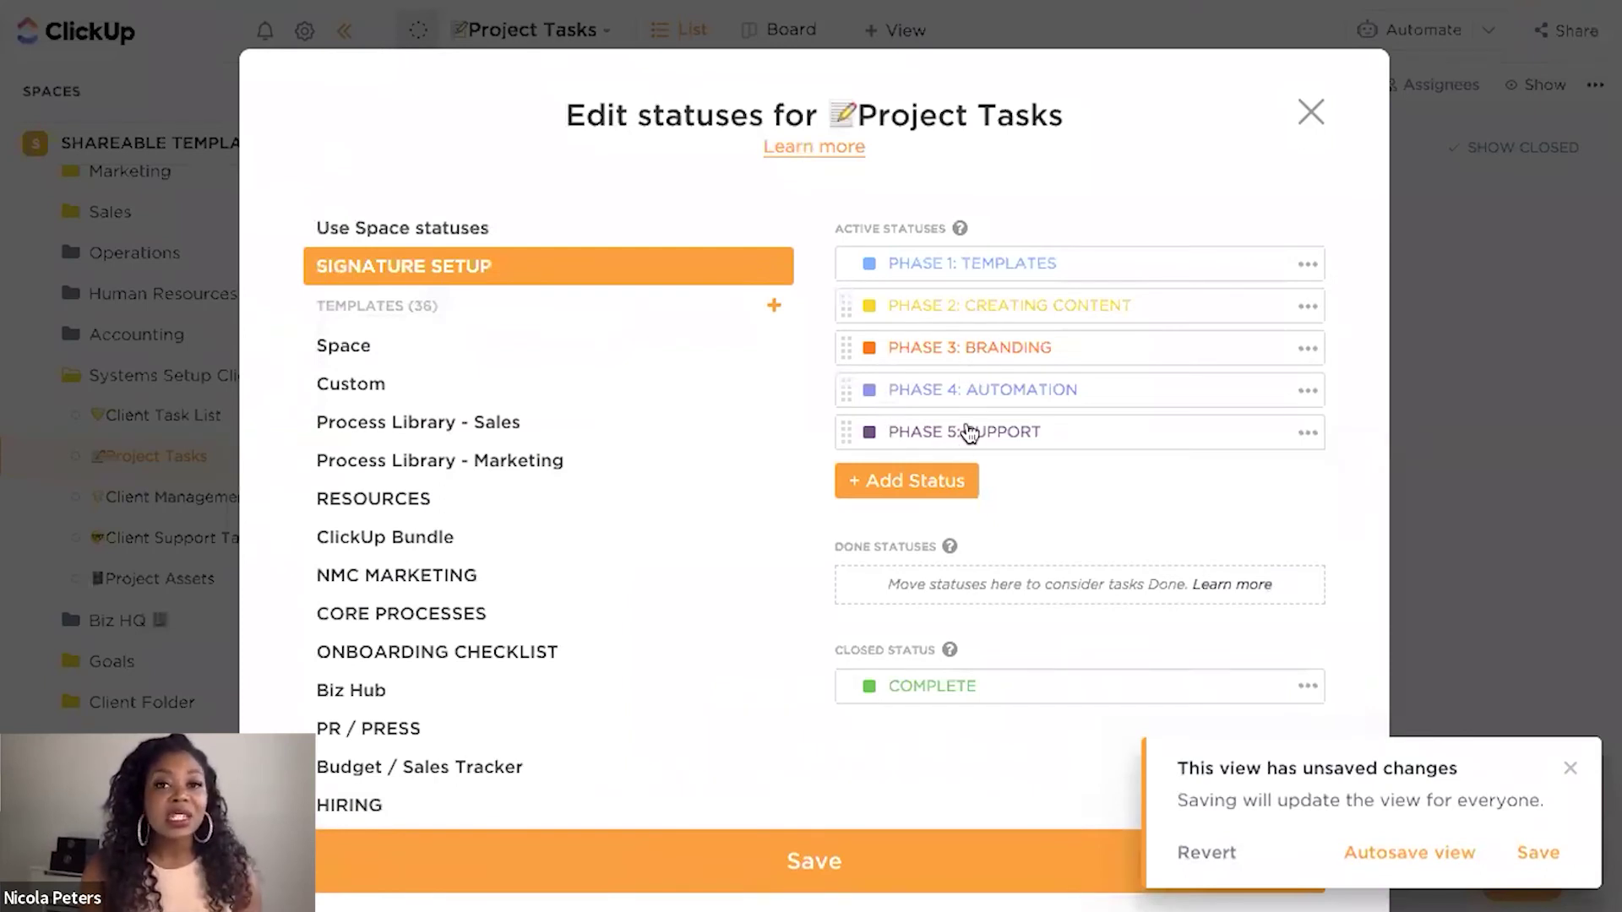
left_click(1311, 111)
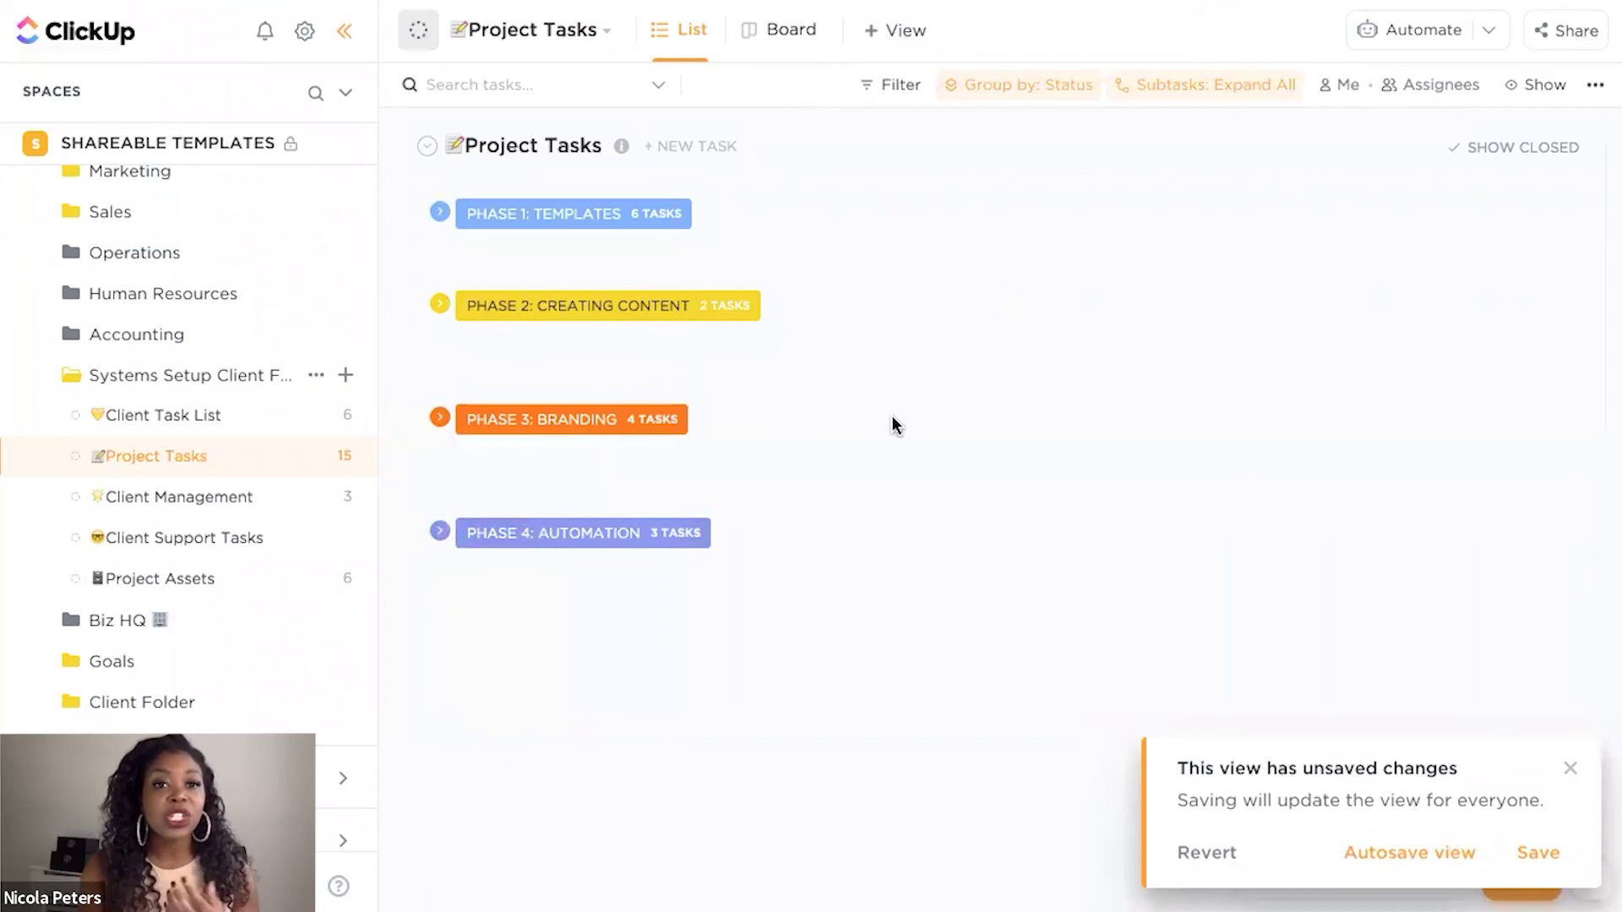
Step: Expand PHASE 1: TEMPLATES, check a STATUS dropdown, and switch Project Tasks to Board view
left_click(440, 213)
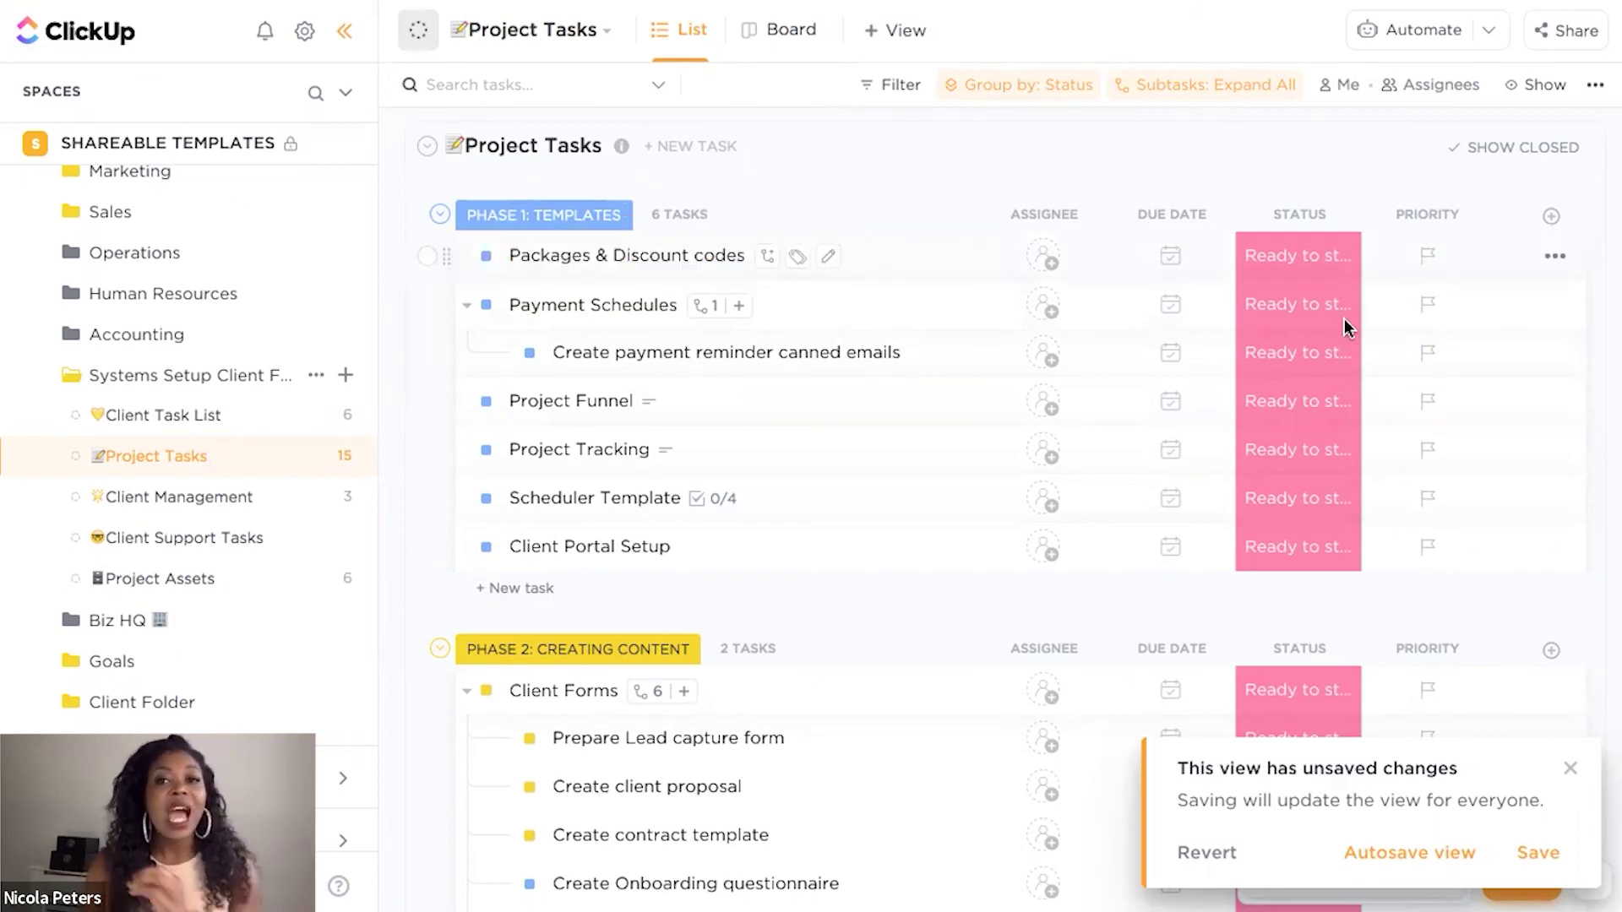
left_click(1306, 264)
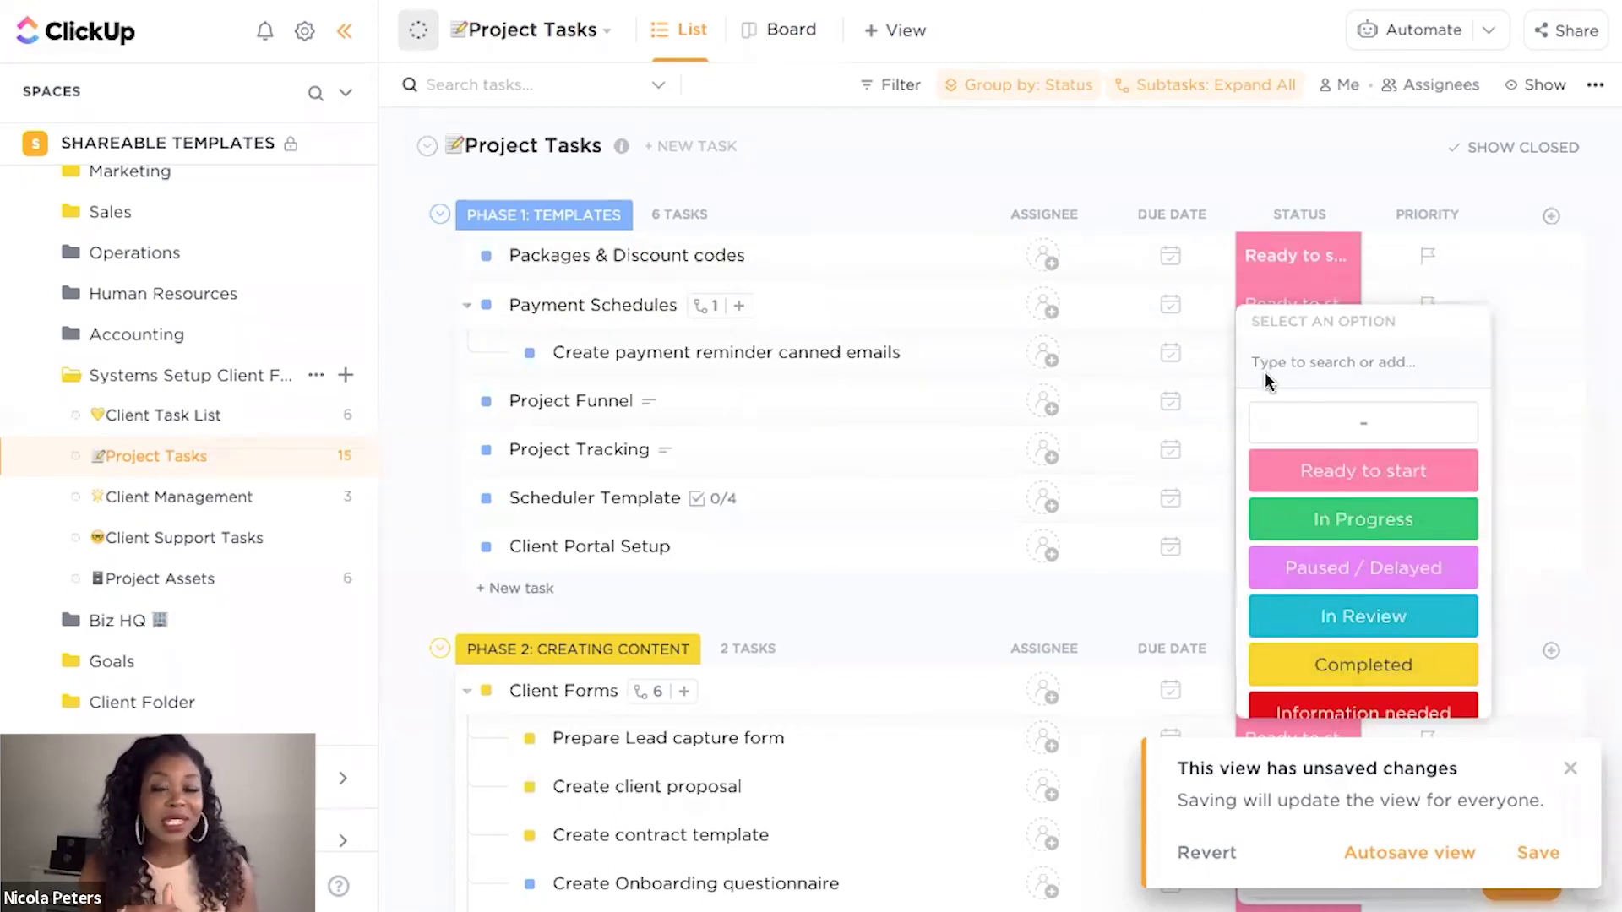
left_click(1288, 254)
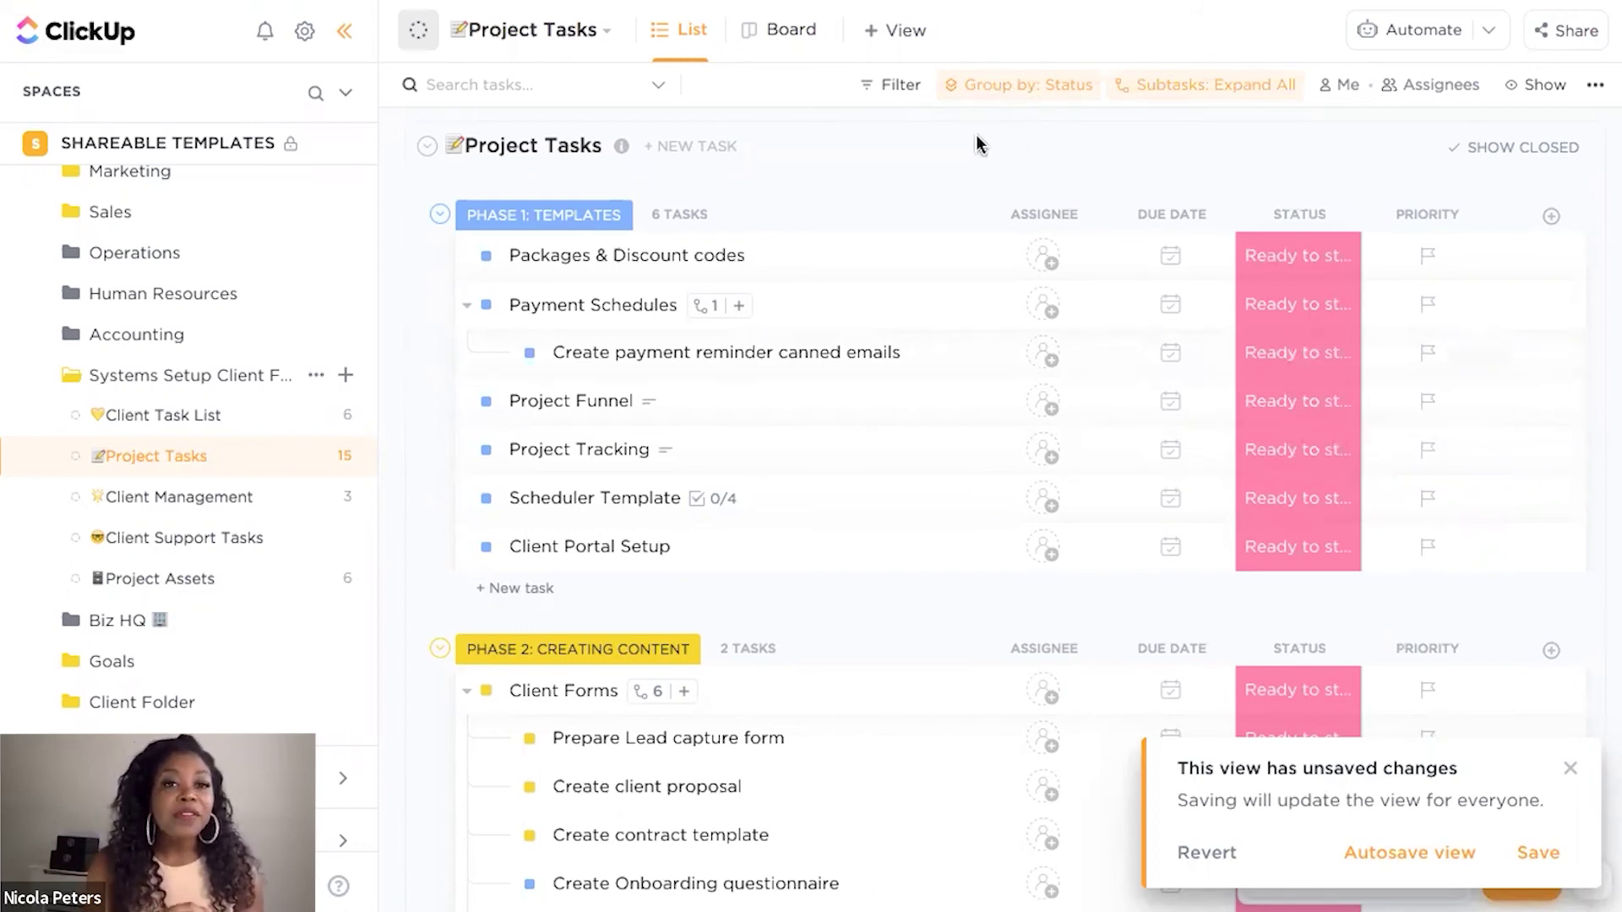
left_click(789, 36)
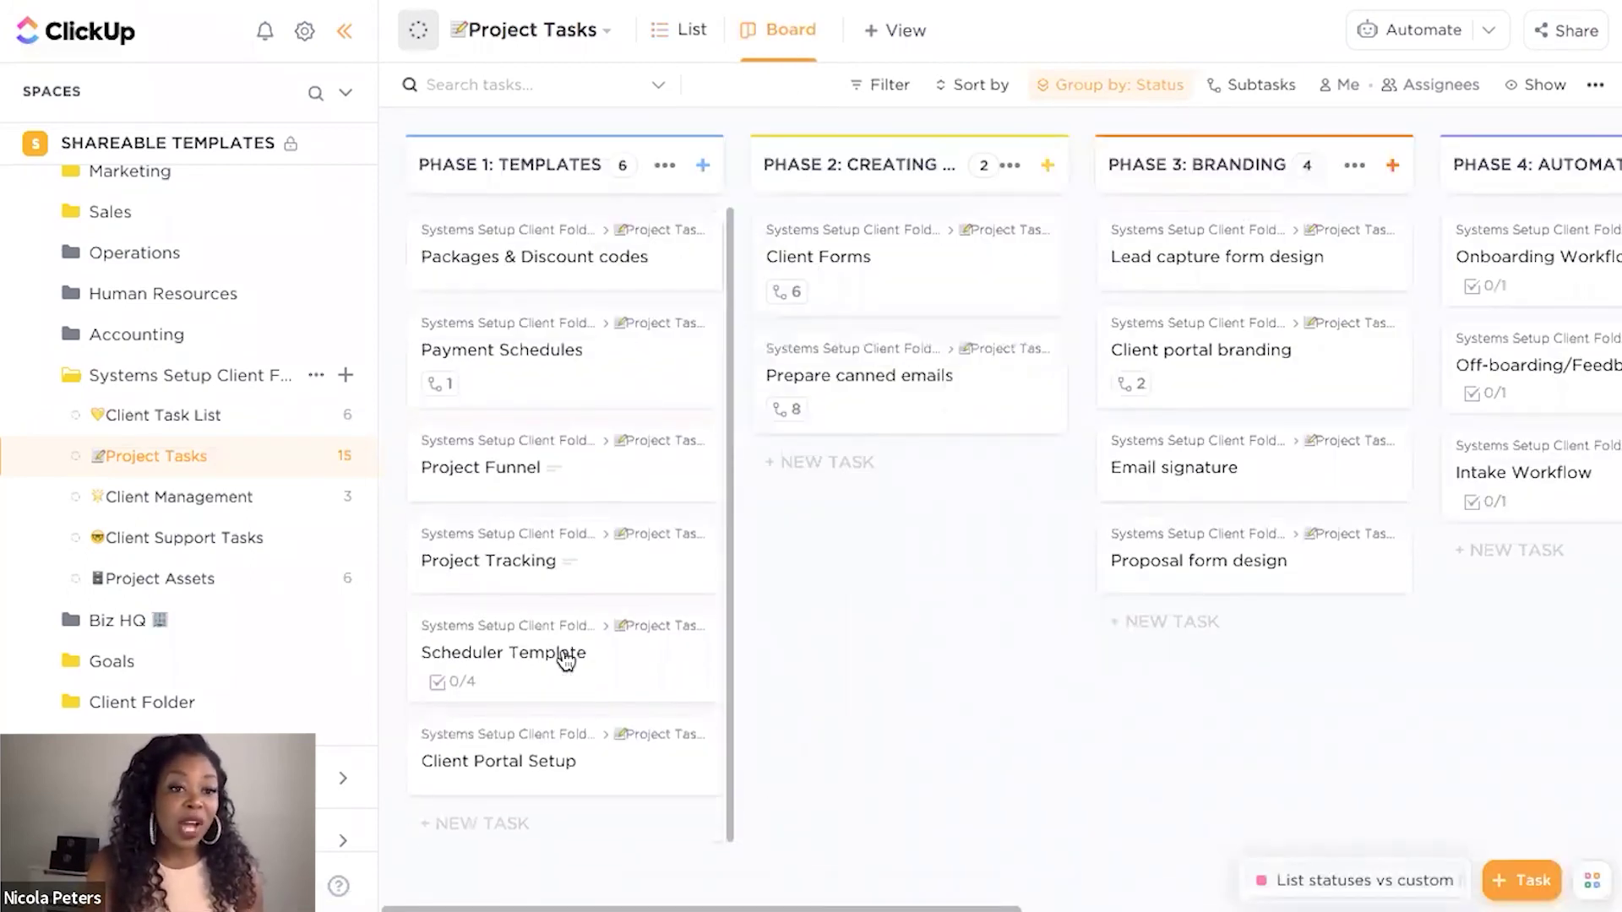
Step: Regroup the Project Tasks board by the custom STATUS field instead of the built-in Status
left_click(1092, 93)
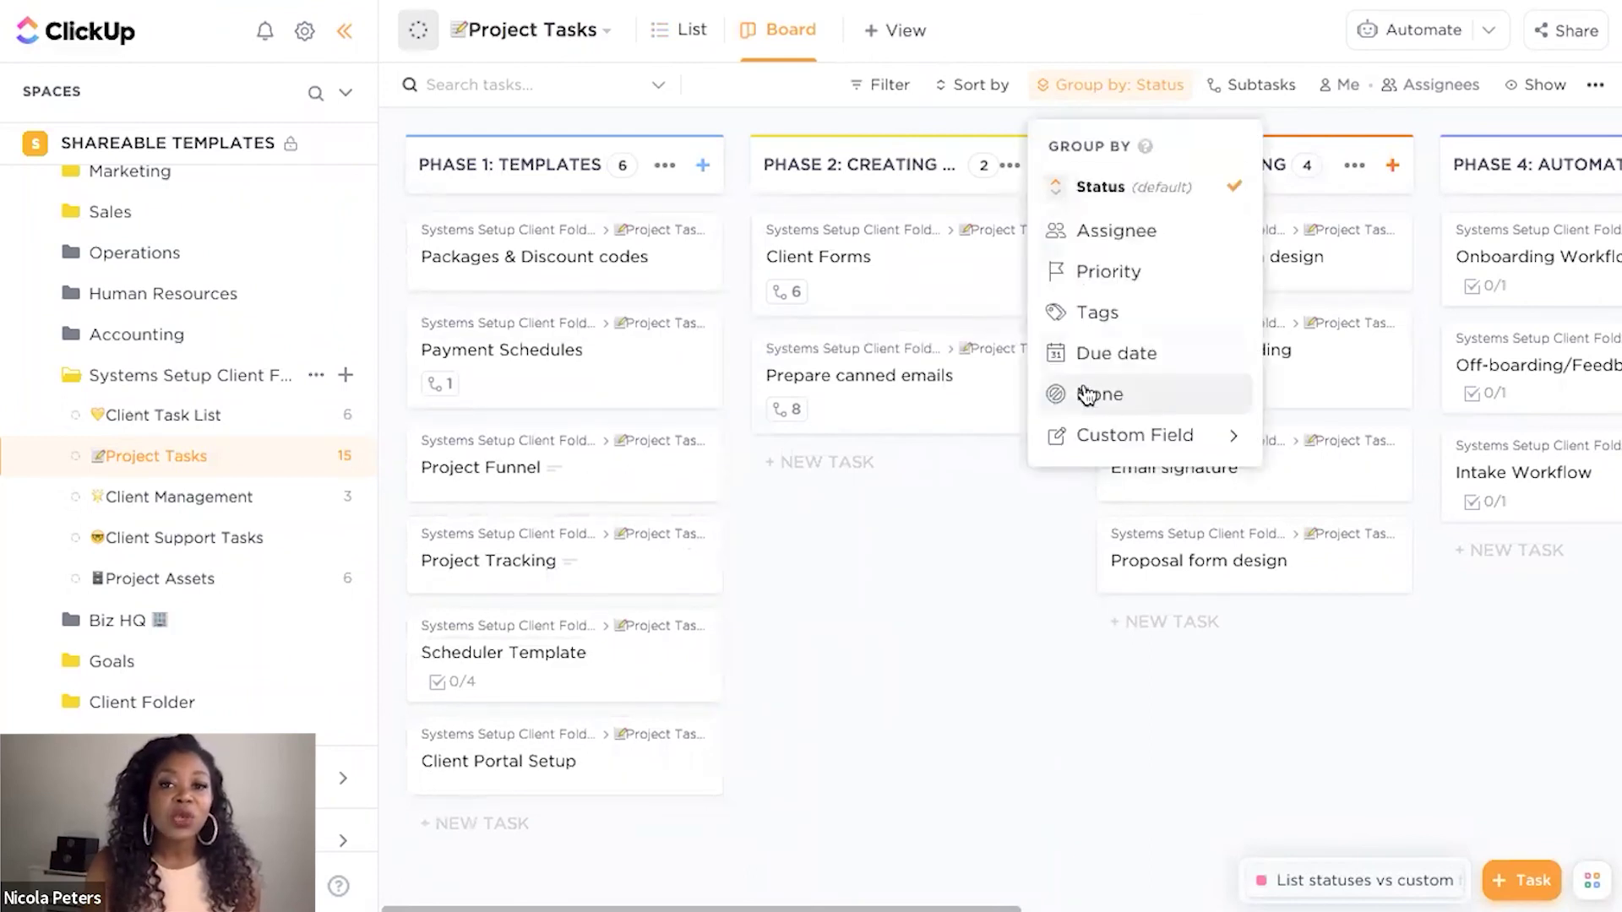
mouse_move(1099, 433)
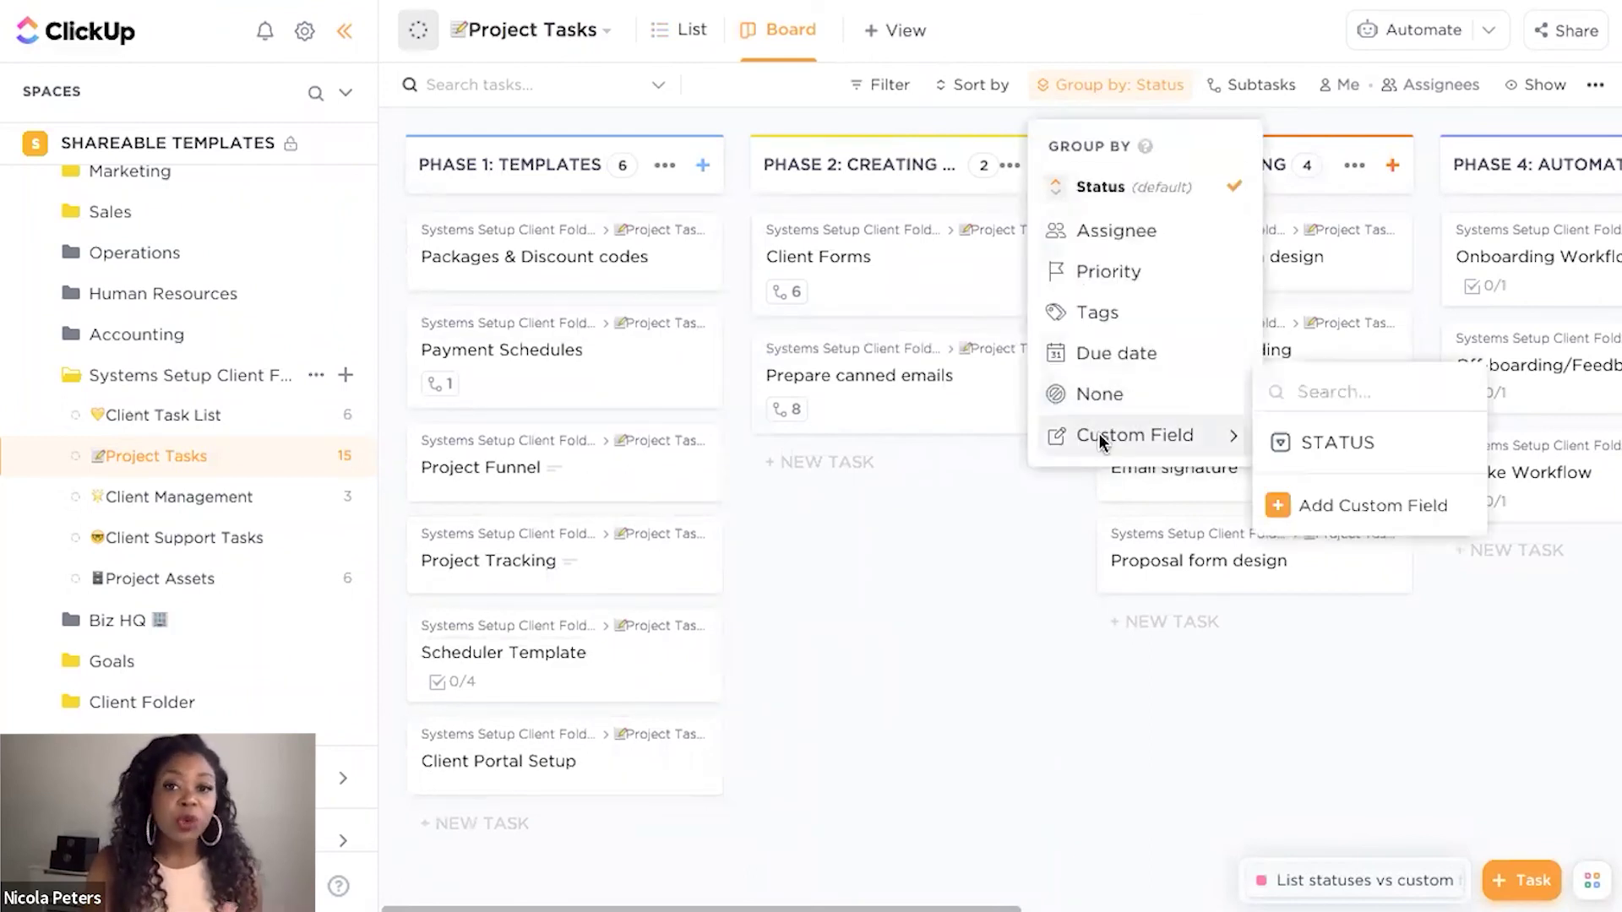
left_click(1323, 446)
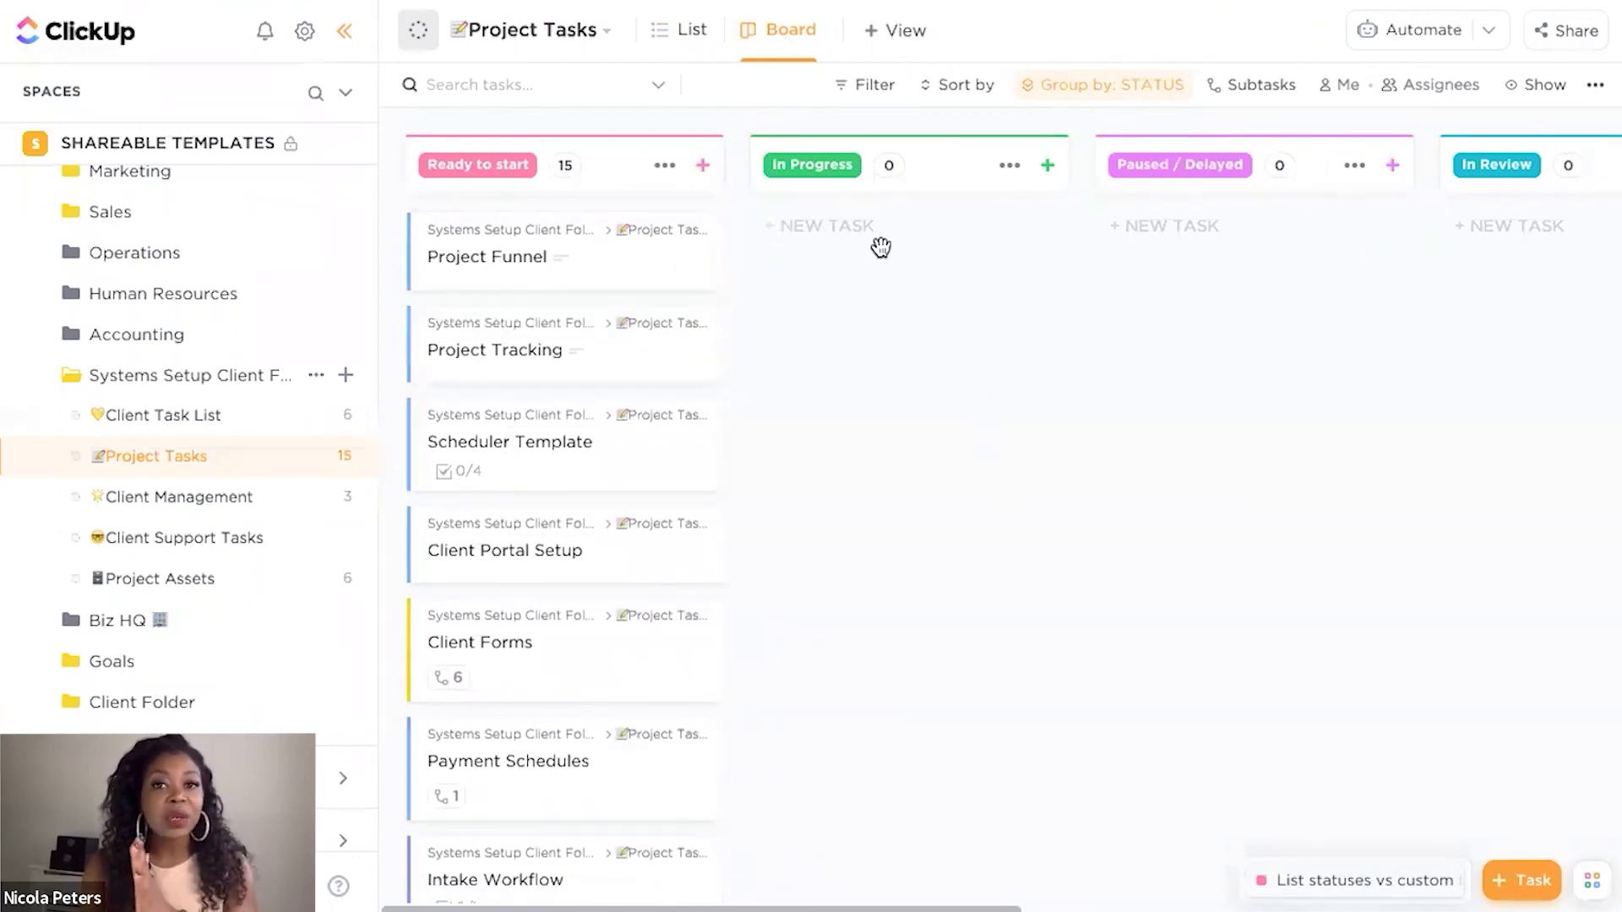
scroll(1077, 281, "right", 3)
scroll(1075, 279, "left", 3)
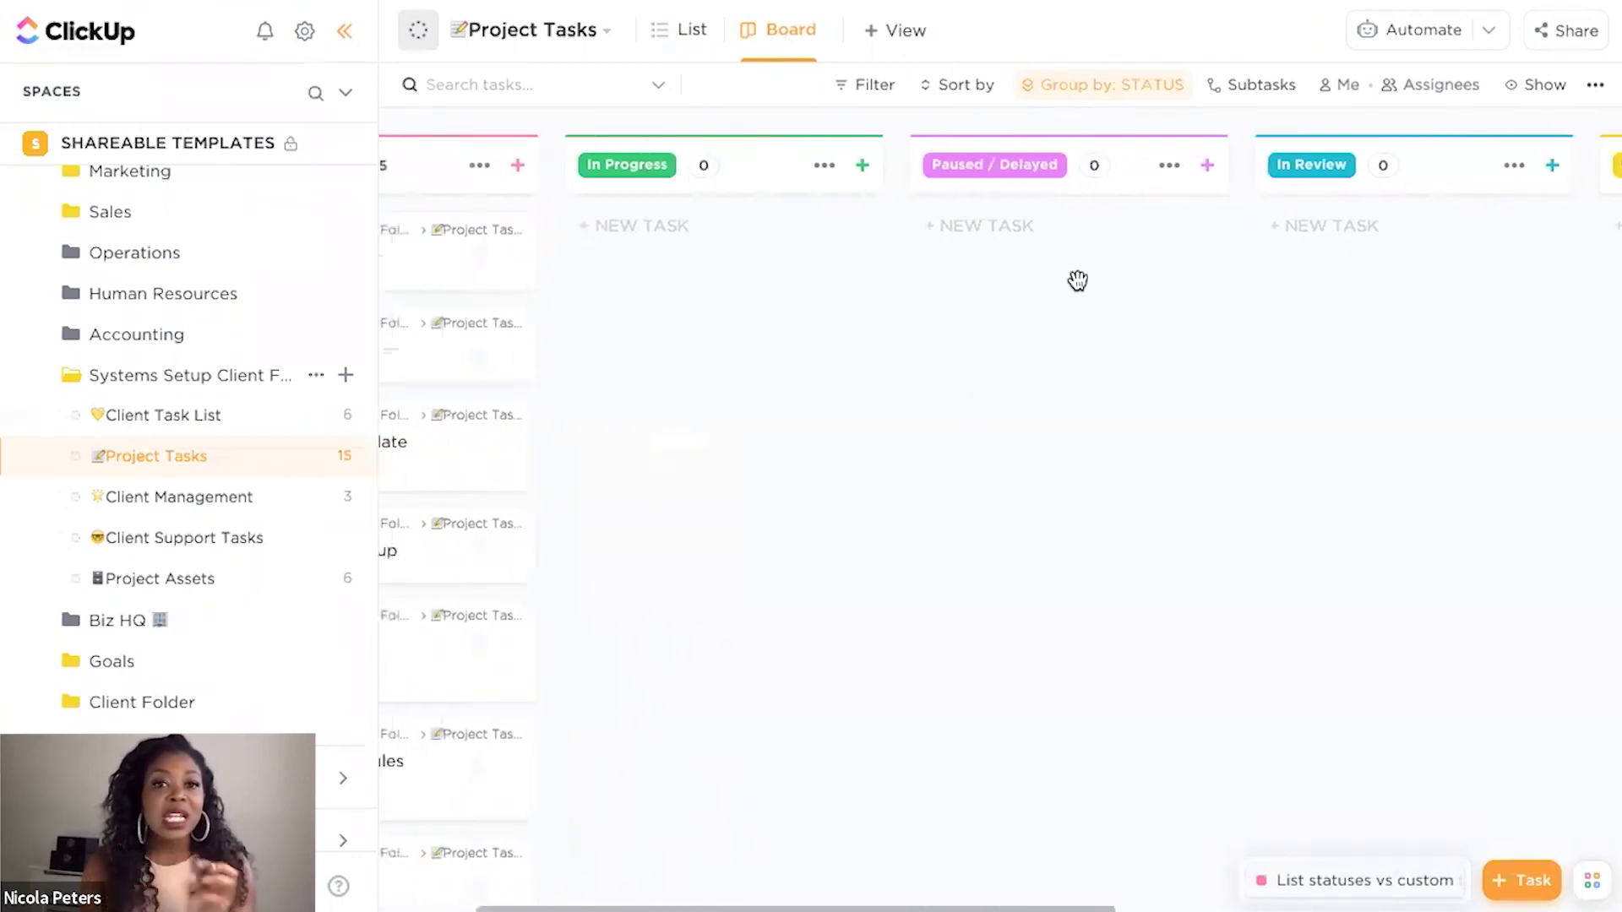